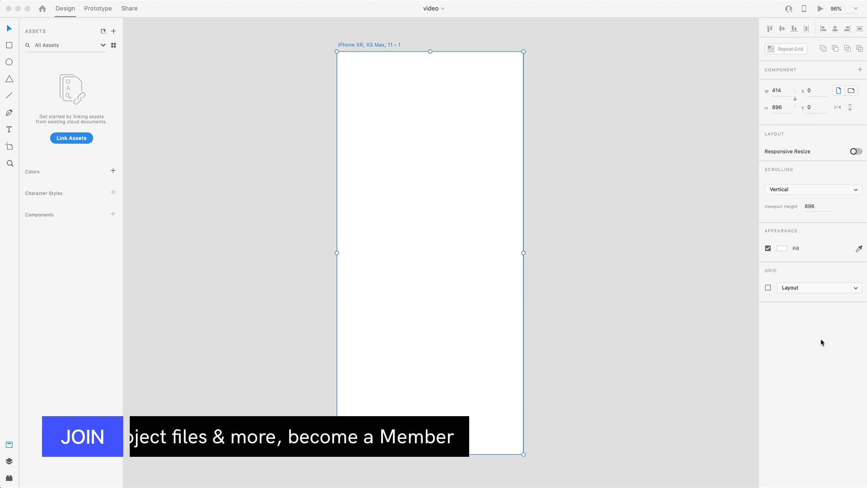
Show a Square grid with a square size of 8 on the iPhone artboard
left_click(795, 288)
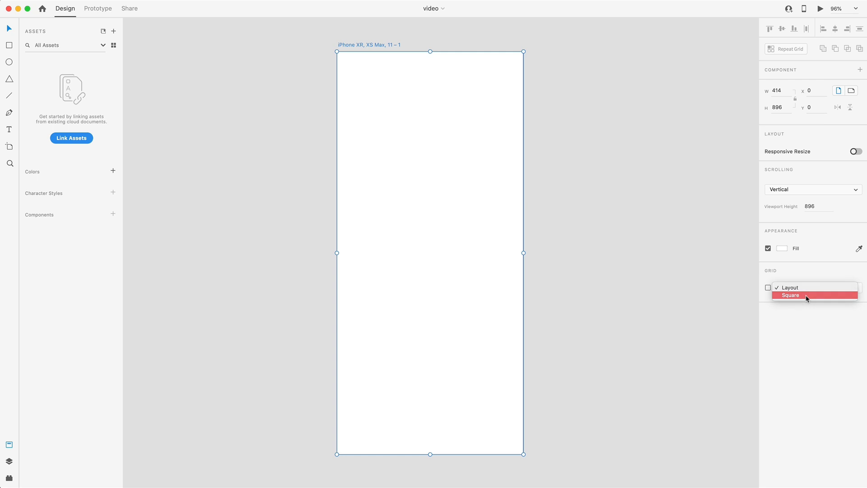
left_click(807, 296)
left_click(855, 304)
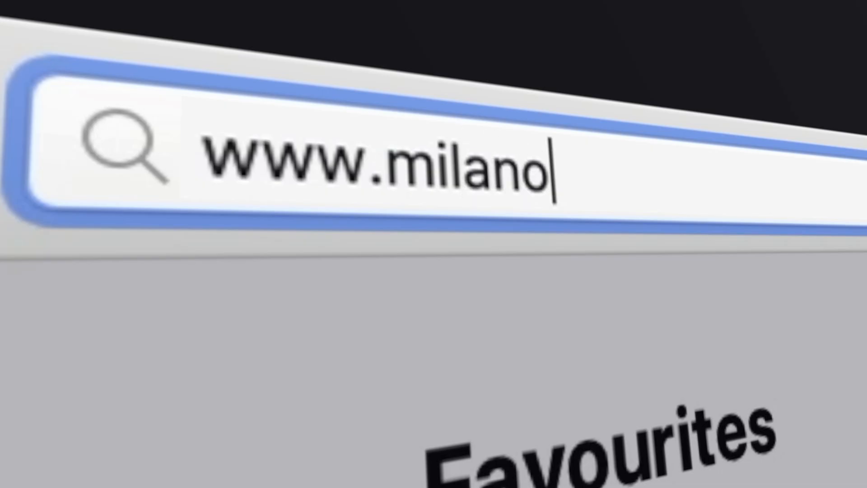
type("te.com")
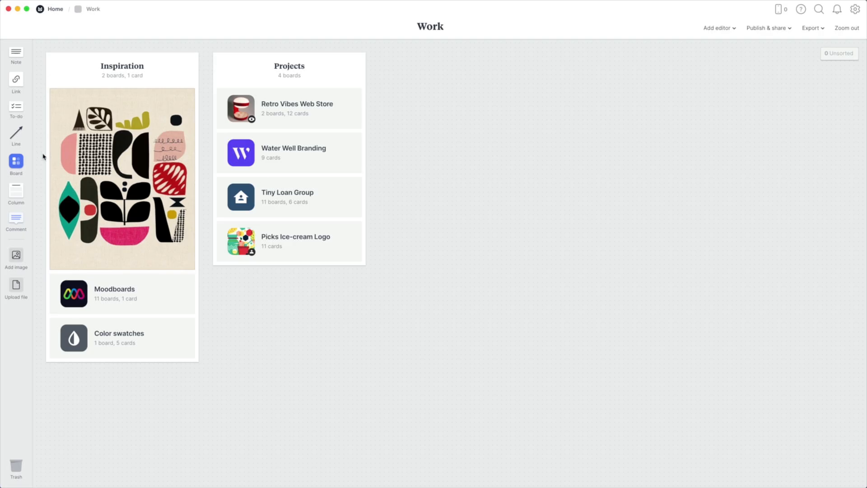
left_click_drag(15, 161, 431, 190)
type("Insen Market Launch")
key("Return")
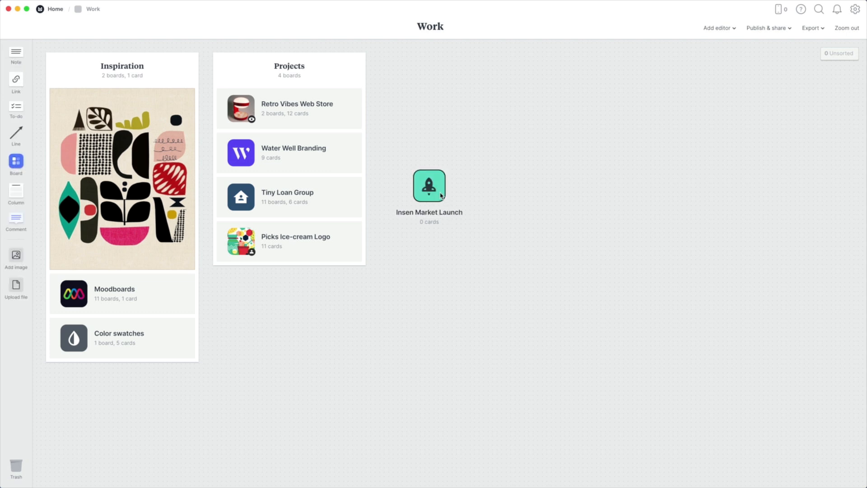
left_click(441, 195)
left_click_drag(18, 51, 85, 68)
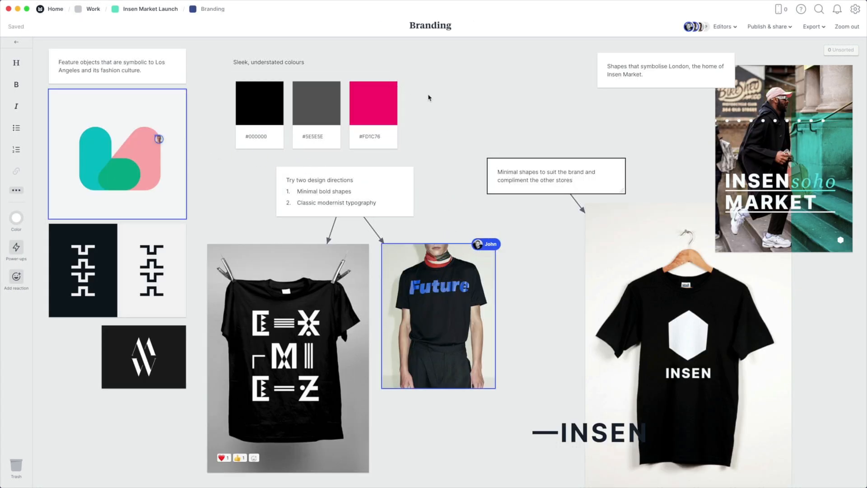
Add a colour swatch with hex value #2E4176 beside the pink swatch on the Branding board
double_click(423, 91)
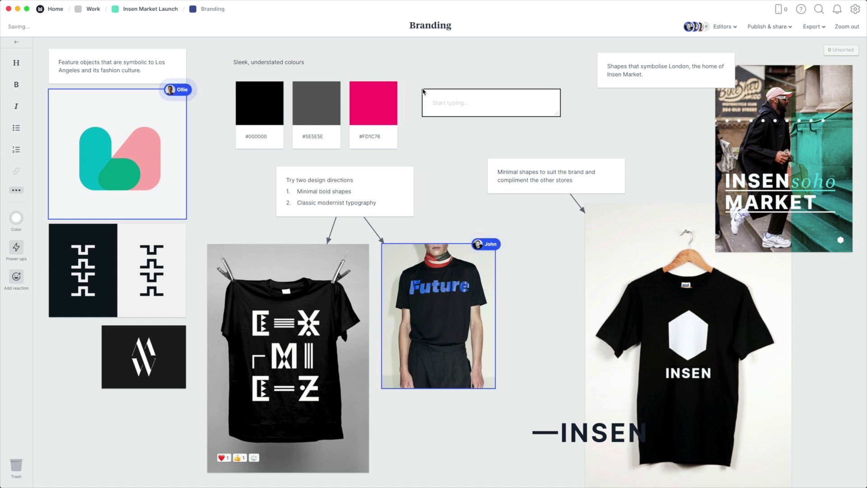
type("#2e")
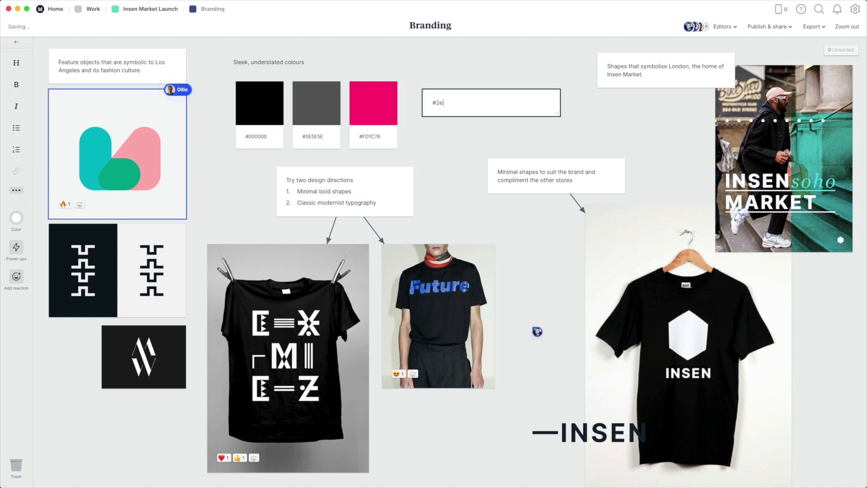
type("4176")
key("Escape")
left_click_drag(451, 93, 435, 98)
left_click_drag(474, 147, 456, 141)
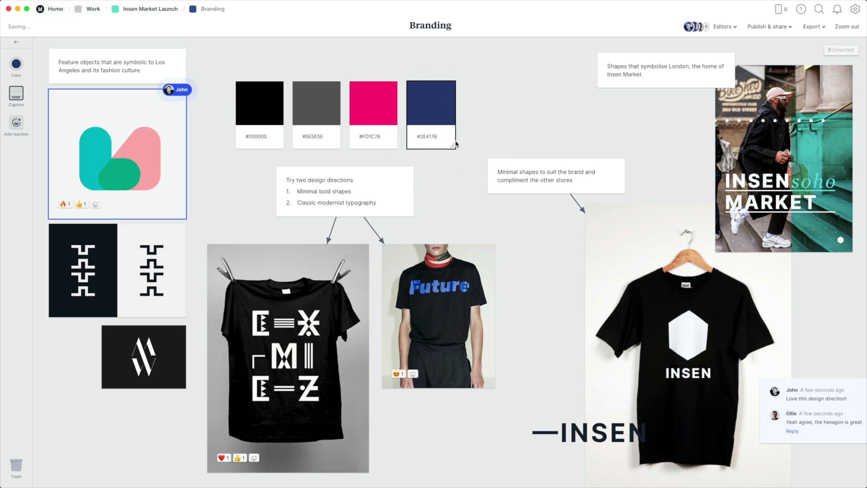
key("Escape")
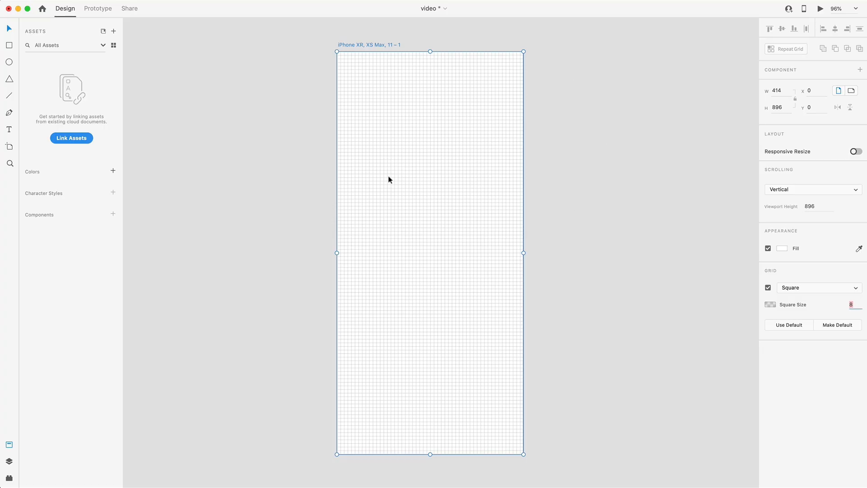
Back in Adobe XD, place vertical guides 24 units inside both side edges of the artboard and check them against the grid
left_click_drag(336, 162, 511, 173)
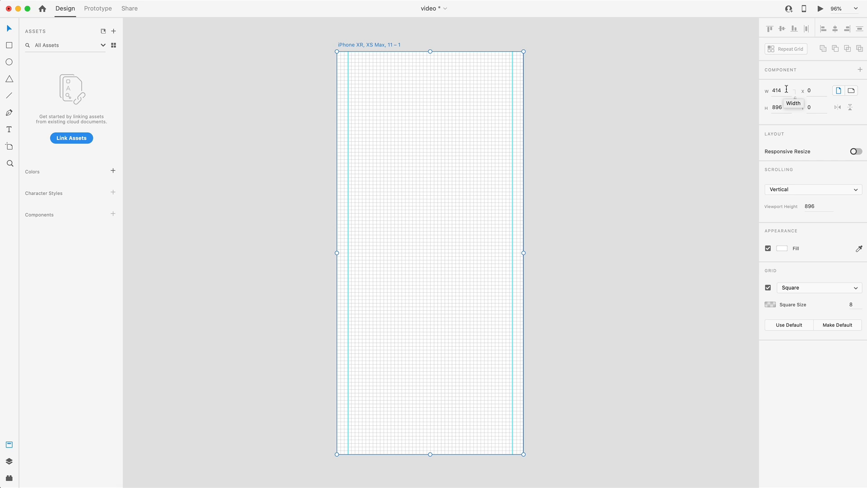
scroll(497, 183, "up", 10)
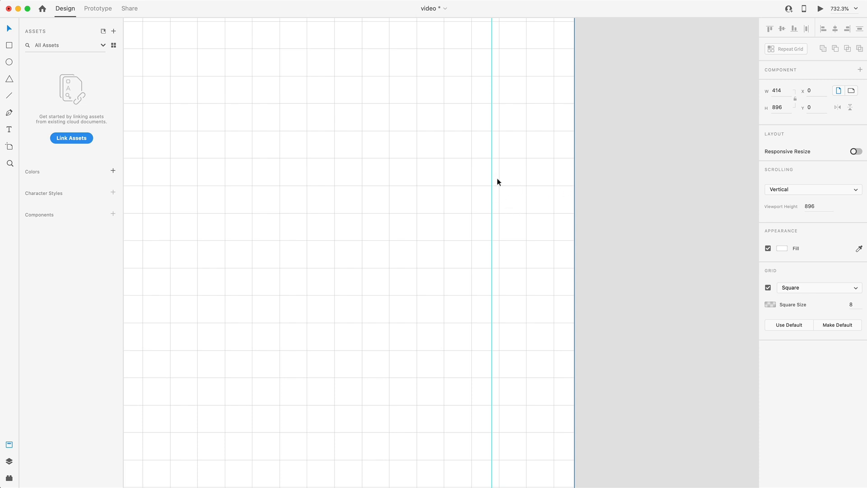
scroll(496, 185, "down", 3)
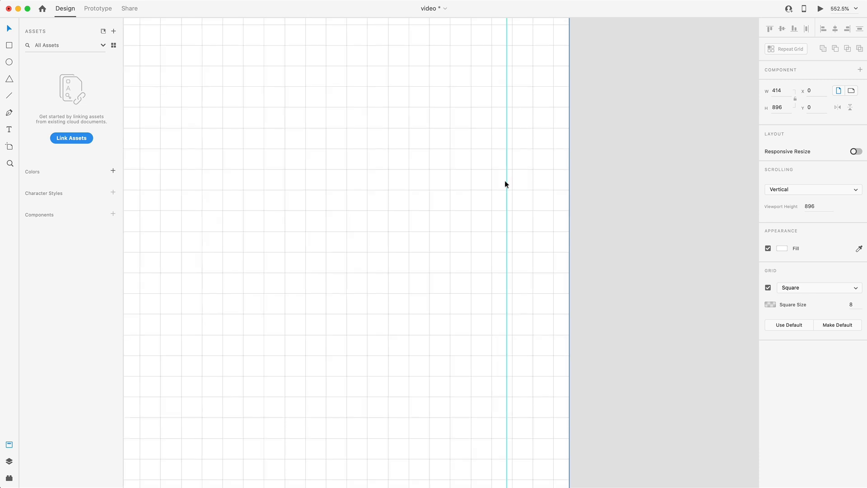
scroll(494, 180, "down", 4)
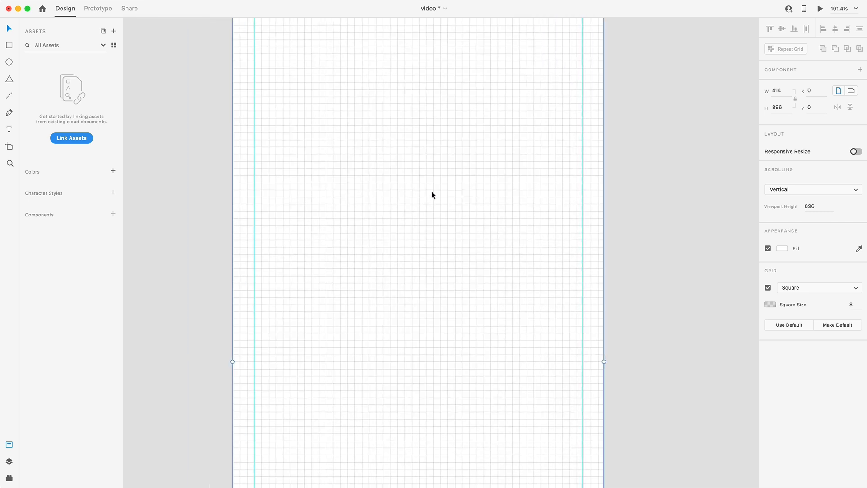
scroll(557, 206, "up", 5)
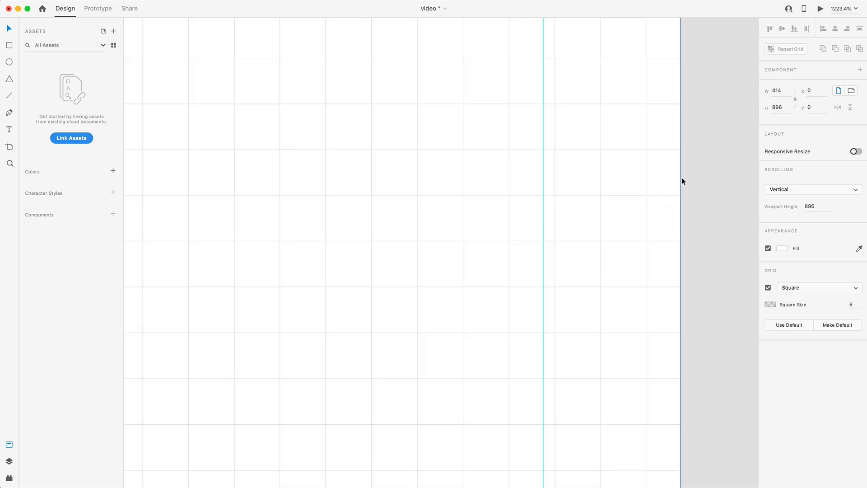
key("super+0")
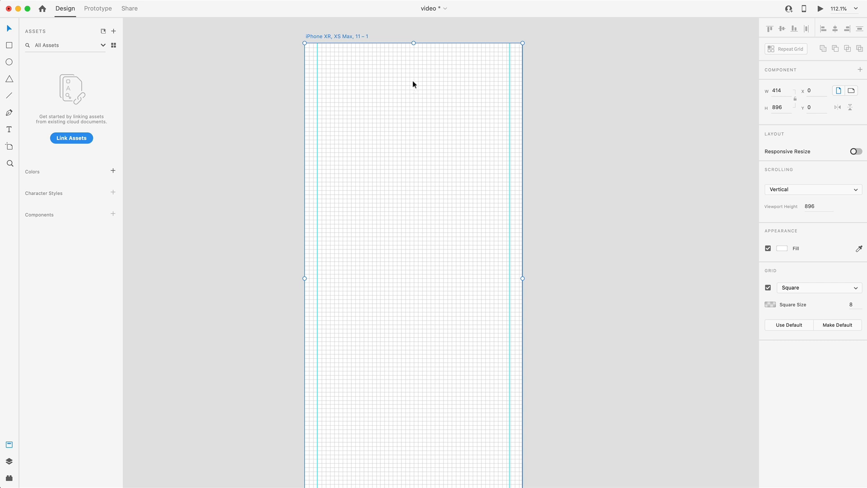
Draw a 366 × 80 header rectangle between the two guides near the artboard's top and move it to Y 48
left_click(8, 47)
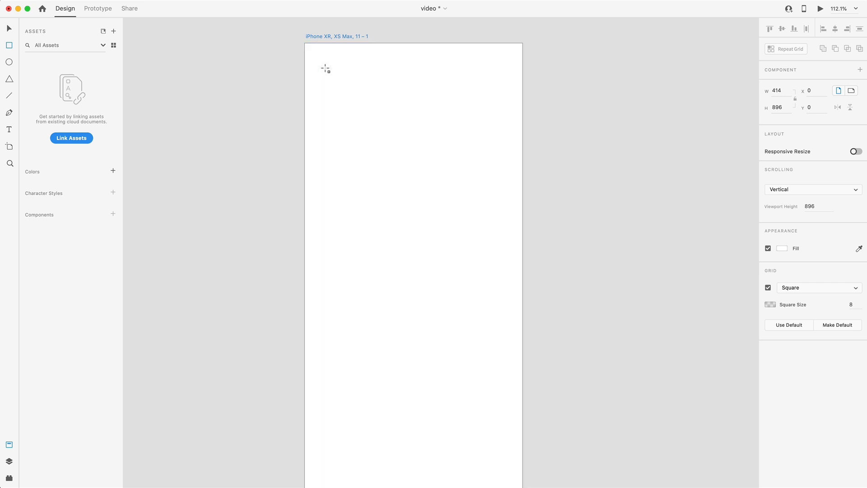
scroll(325, 69, "up", 3)
mouse_move(314, 75)
left_mouse_down()
mouse_move(501, 128)
mouse_move(574, 130)
left_mouse_up()
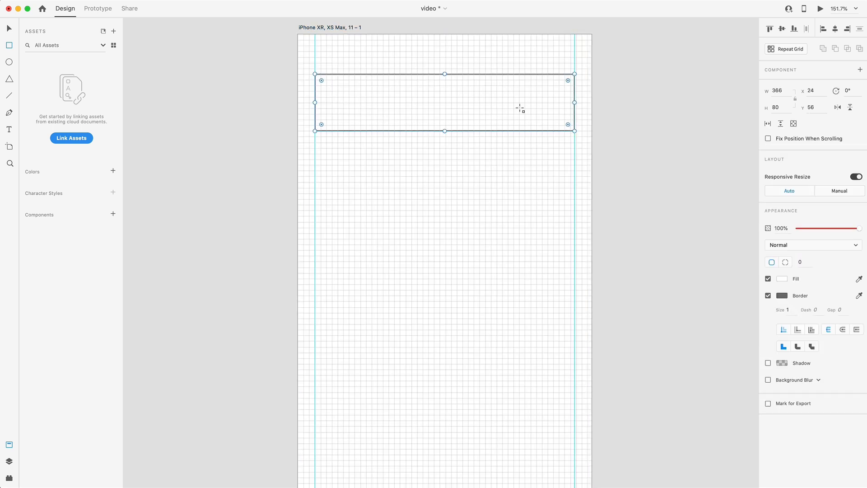
key("v")
left_click_drag(464, 99, 464, 92)
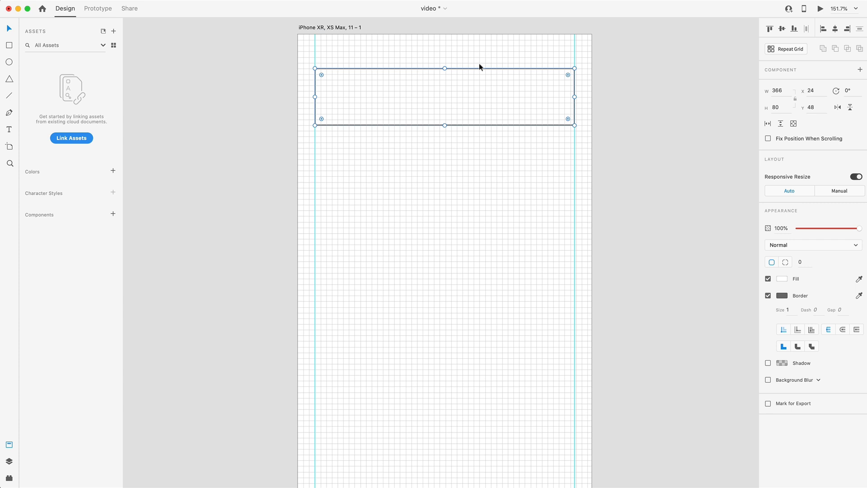
Reduce the header rectangle's height to 64 by raising its lower edge
key("super+3")
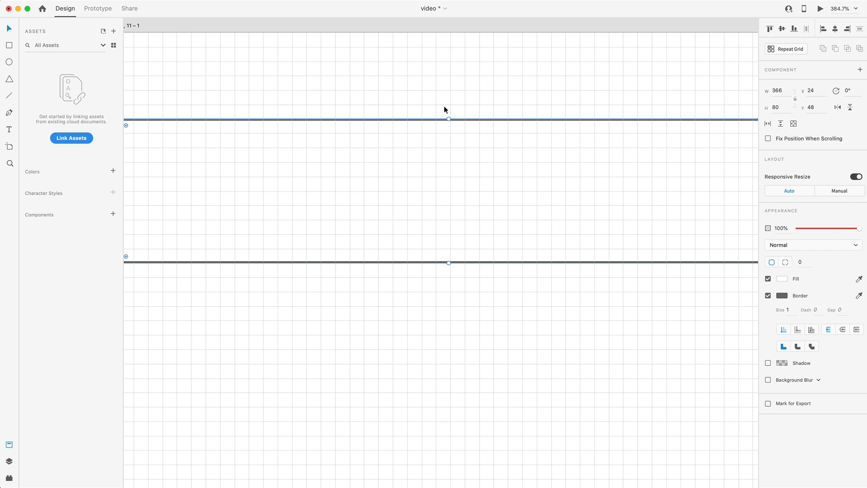
scroll(453, 117, "down", 3)
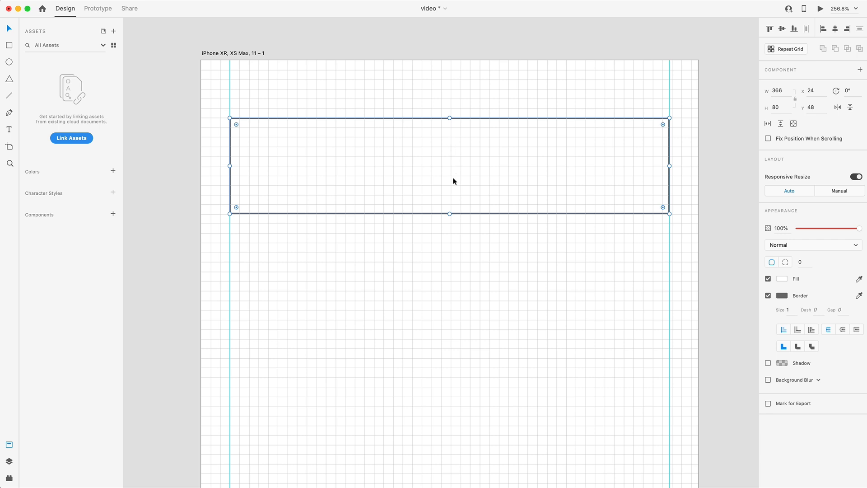
left_click_drag(450, 212, 447, 193)
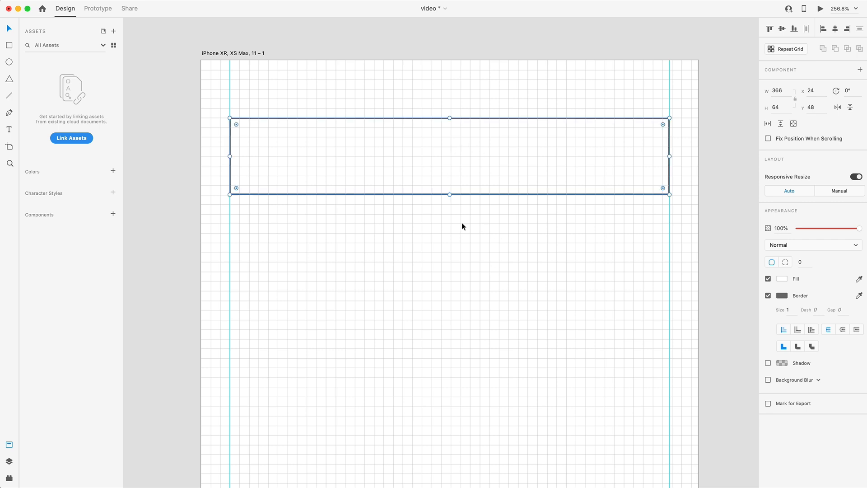
scroll(496, 268, "down", 1)
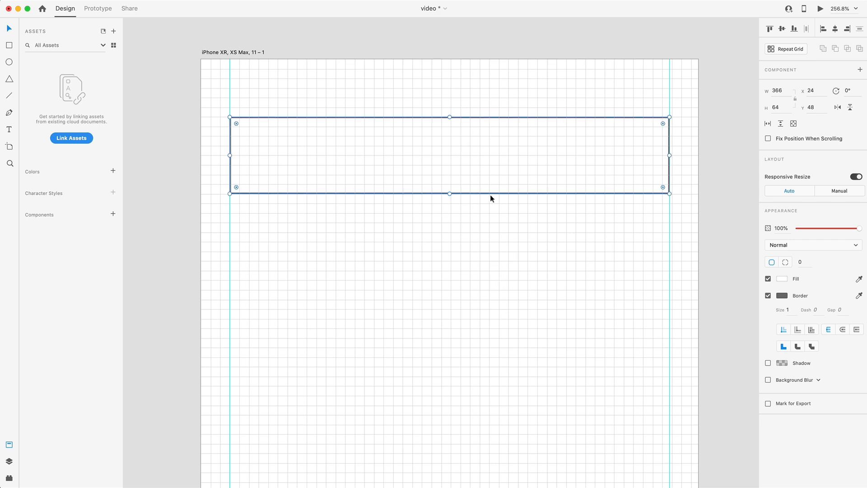
Draw a 32 × 32 square at X 40, Y 64 inside the left end of the header rectangle
left_click(9, 46)
scroll(252, 157, "up", 5)
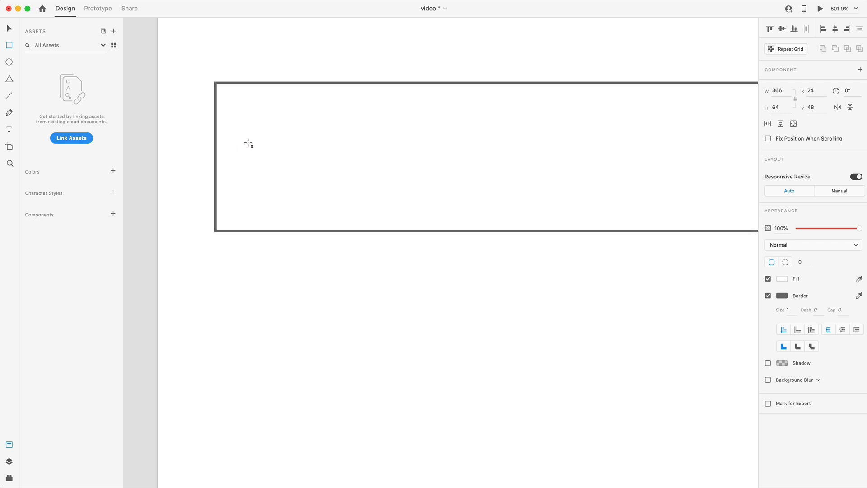
left_click_drag(252, 120, 337, 193)
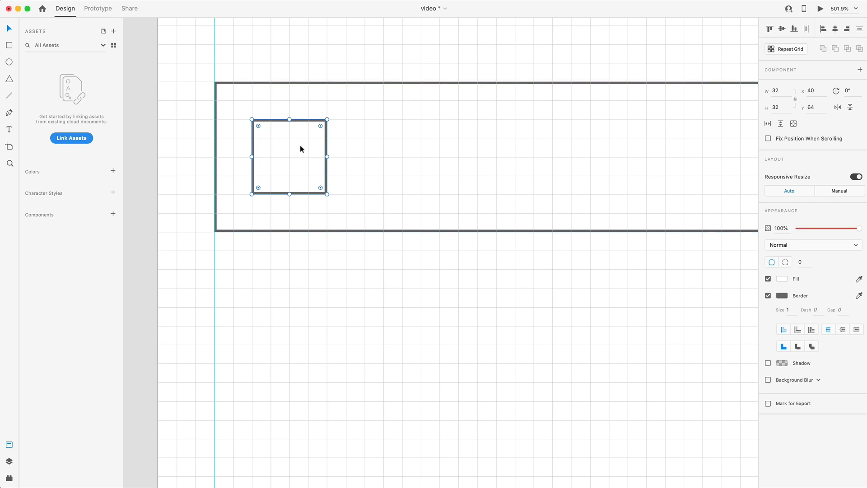
Move the small square to the left guide at X 24 and widen the header rectangle to the artboard's full 414 width
left_click_drag(261, 147, 164, 151)
left_click(228, 131)
scroll(285, 151, "right", 15)
scroll(325, 145, "left", 2)
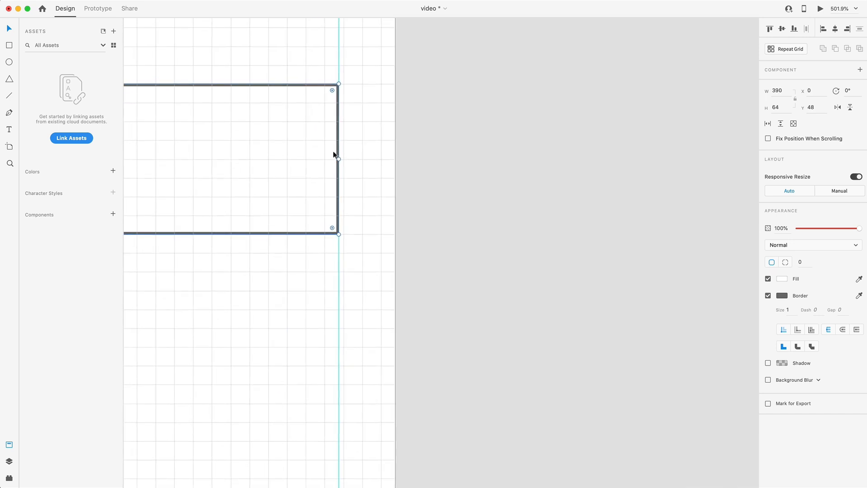
left_click_drag(338, 159, 394, 158)
scroll(303, 168, "down", 5)
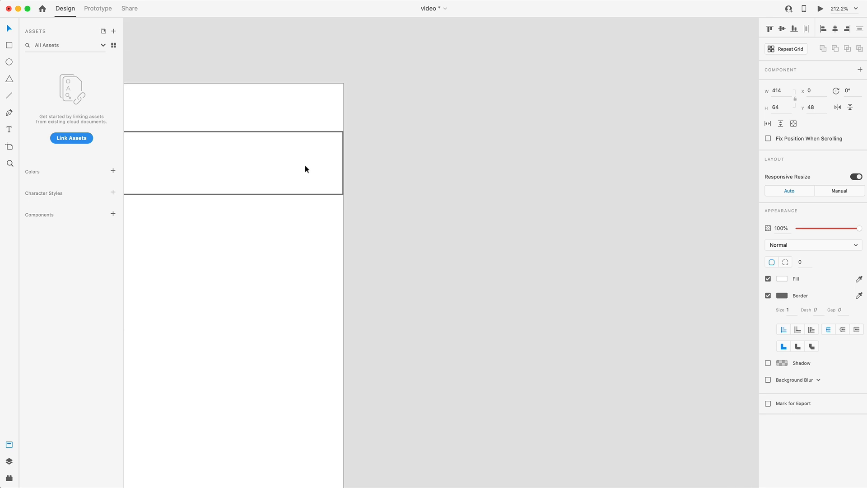
scroll(316, 173, "left", 4)
scroll(333, 177, "left", 4)
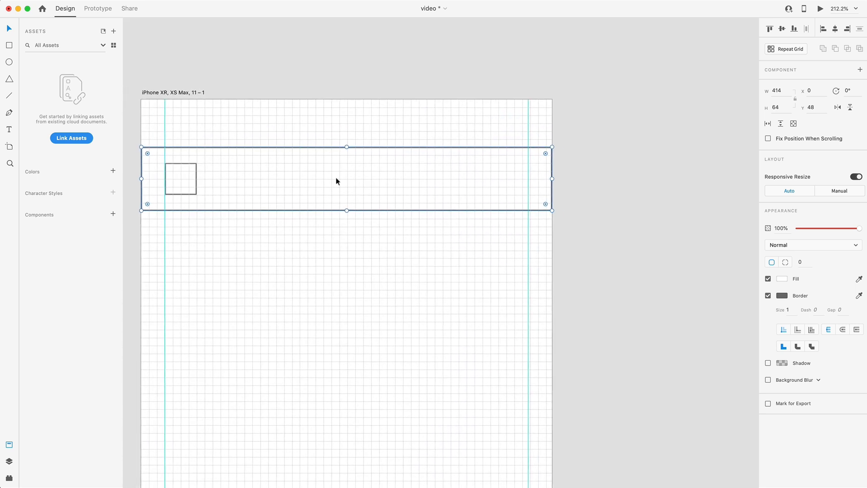
Duplicate the small square to the header's right end, flush with the right guide at X 358, and check both squares' alignment
double_click(196, 186)
left_click_drag(199, 188, 528, 178)
scroll(539, 174, "up", 10)
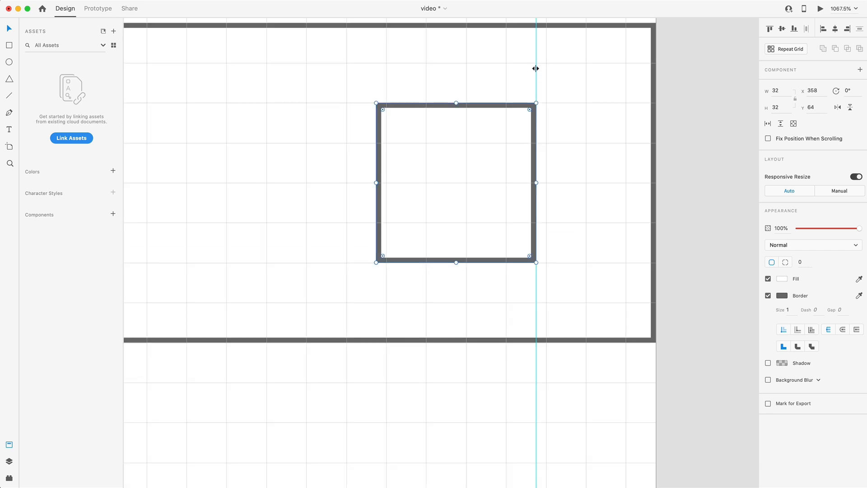
scroll(523, 180, "down", 8)
scroll(510, 183, "left", 3)
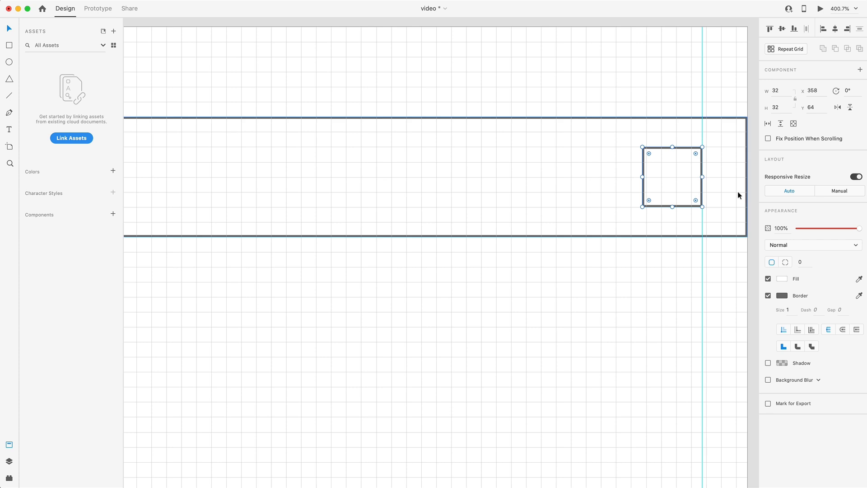
scroll(725, 178, "left", 5)
left_click(281, 187)
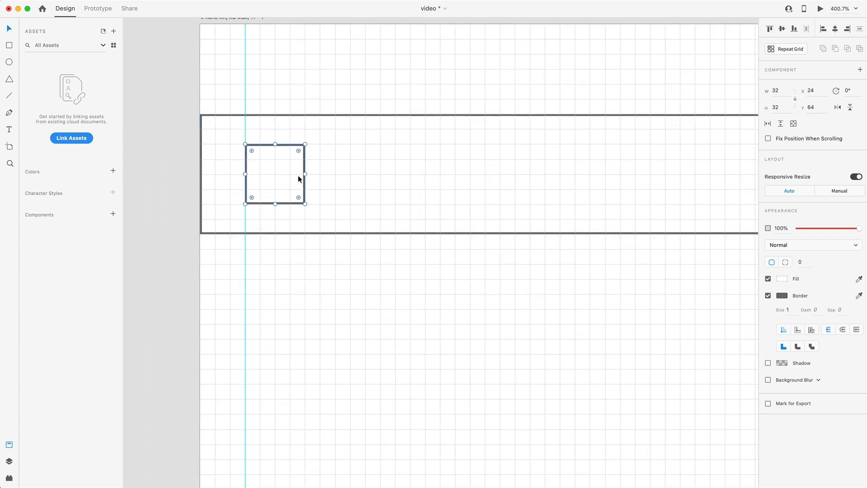
scroll(404, 175, "down", 10)
left_click(556, 209)
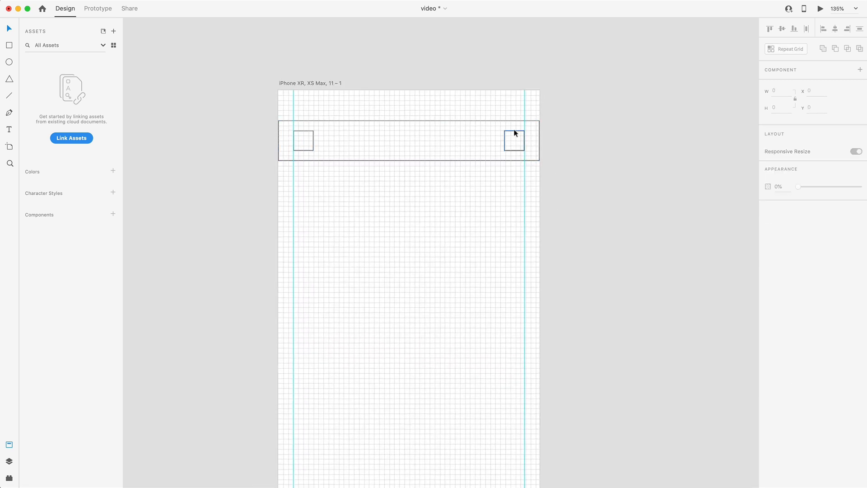
Add the placeholder text "Askjdf;" below the header near the left guide
scroll(397, 158, "down", 2)
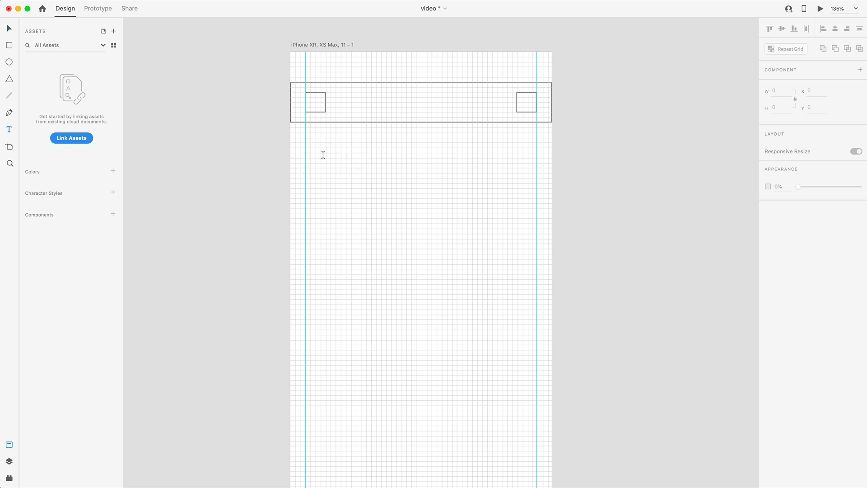
left_click(325, 153)
type("Askjdf;")
key("Escape")
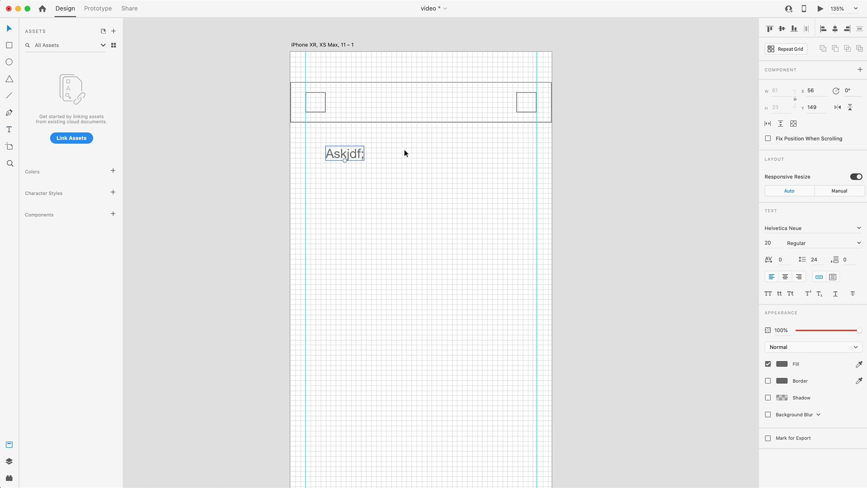
Set the placeholder text's font to Proxima Nova and its size to 26
left_click(808, 227)
type("Pro")
key("Return")
left_click(770, 242)
type("26")
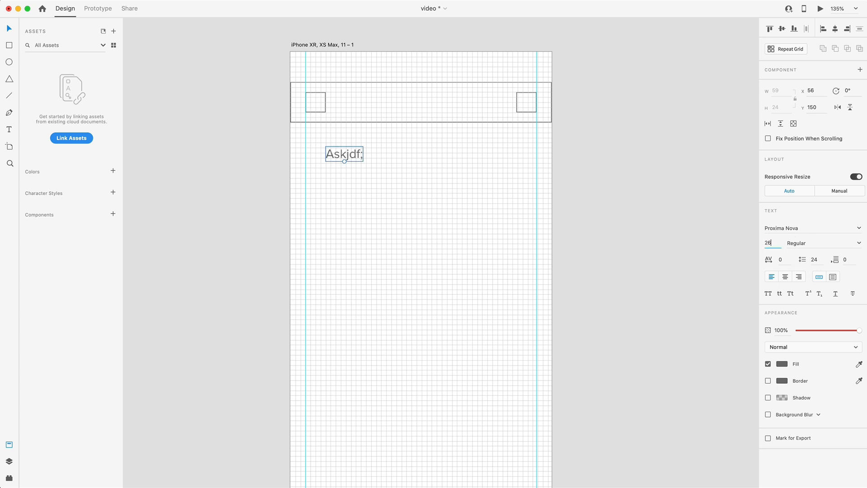
key("Return")
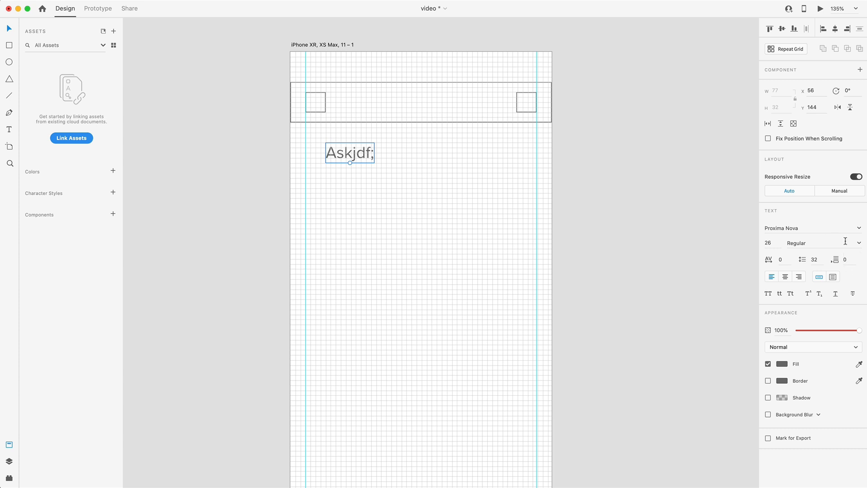
Set the placeholder text's weight to Bold and its line spacing to 48
left_click(858, 243)
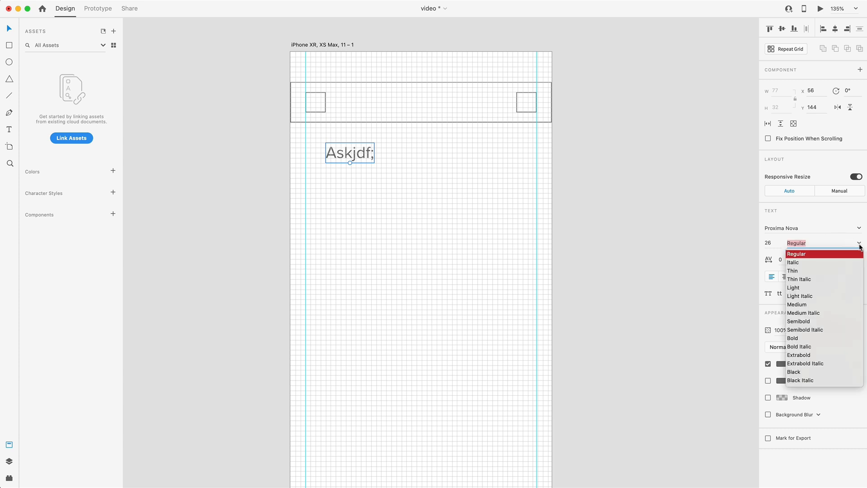
left_click(793, 338)
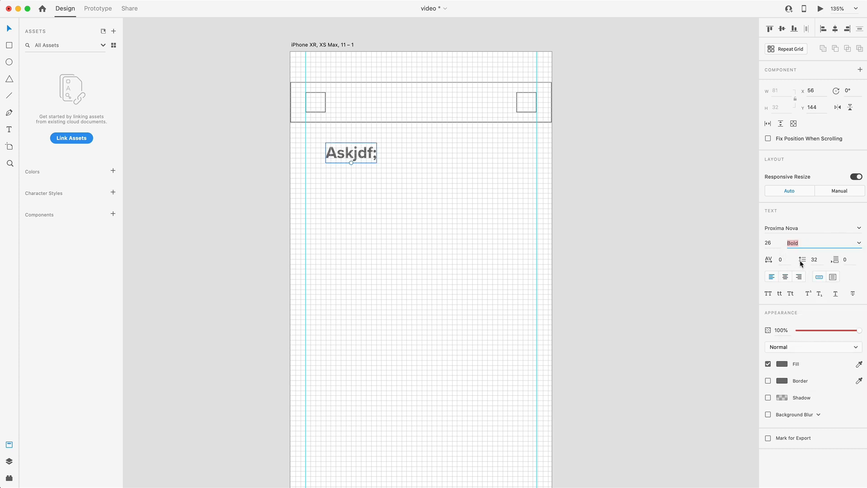
left_click(817, 260)
type("48")
key("Return")
Move the placeholder text to the left guide at X 24, Y 136, and change its wording to "Trending"
scroll(345, 151, "up", 10)
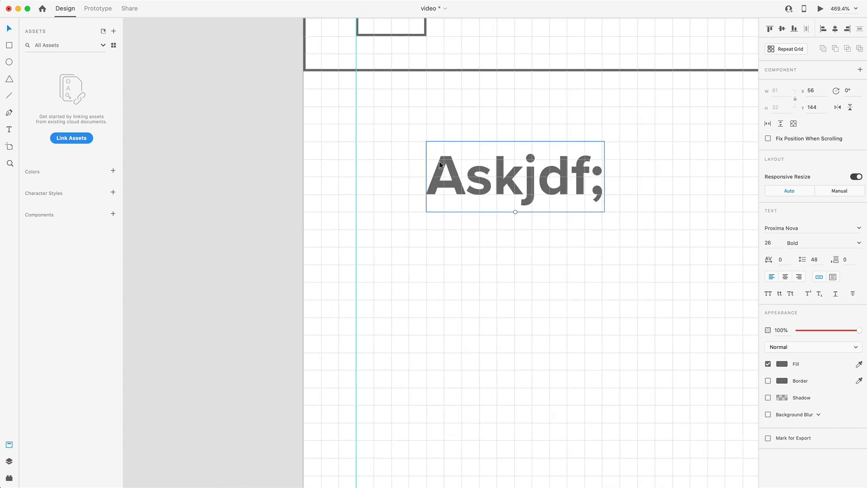
mouse_move(465, 174)
left_mouse_down()
mouse_move(391, 172)
mouse_move(391, 155)
left_mouse_up()
key("alt")
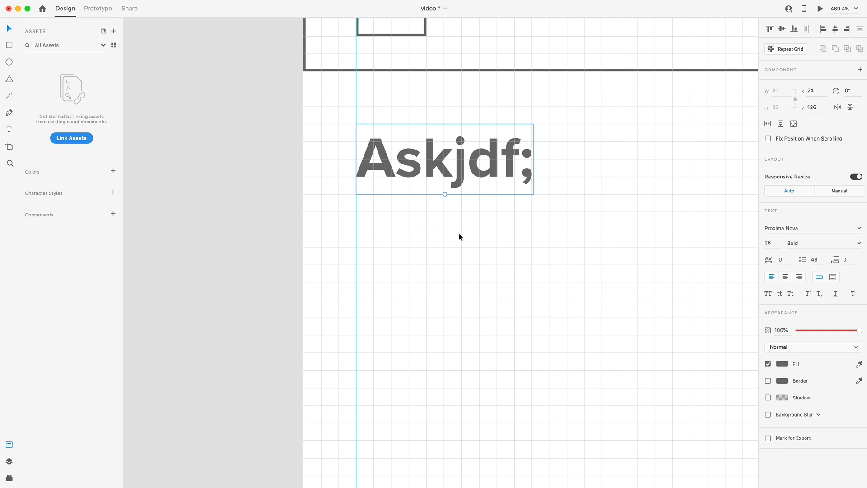
scroll(481, 230, "down", 5)
scroll(516, 228, "right", 3)
scroll(516, 232, "right", 2)
type("Trending")
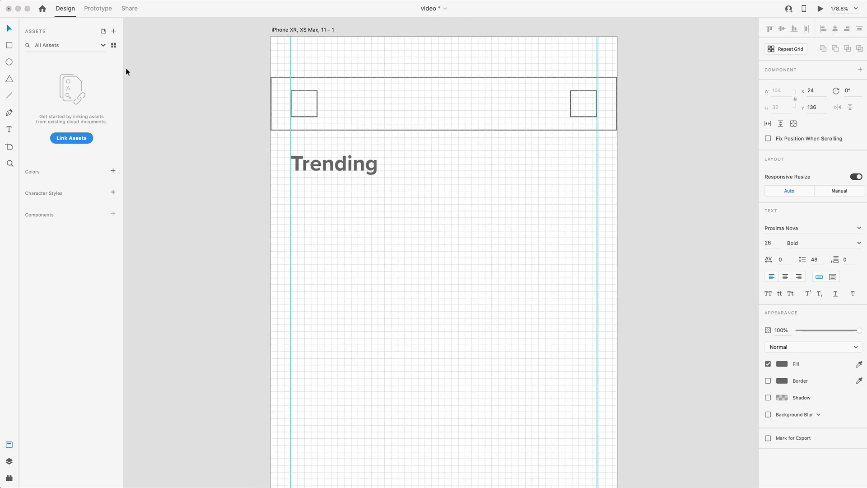
left_click(412, 192)
Draw a card rectangle below the Trending heading, starting at the left guide at Y 184, and size it to 144 by 176
scroll(449, 192, "down", 3)
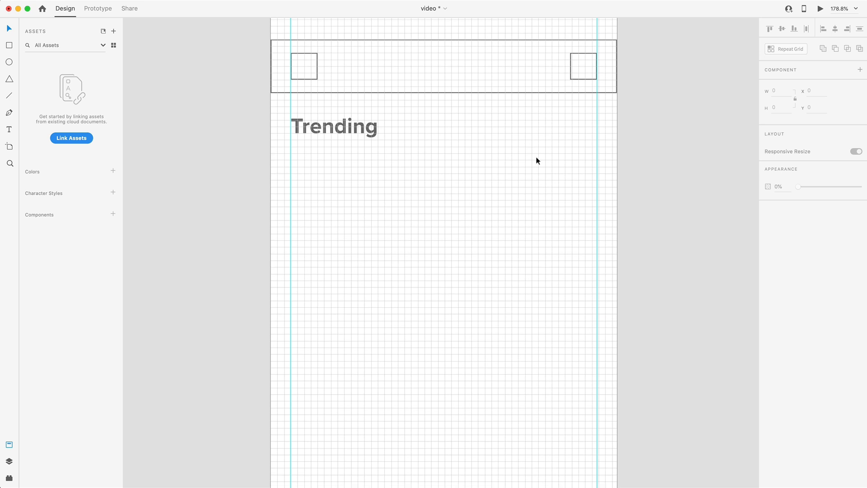
scroll(536, 158, "down", 2)
scroll(468, 231, "down", 4)
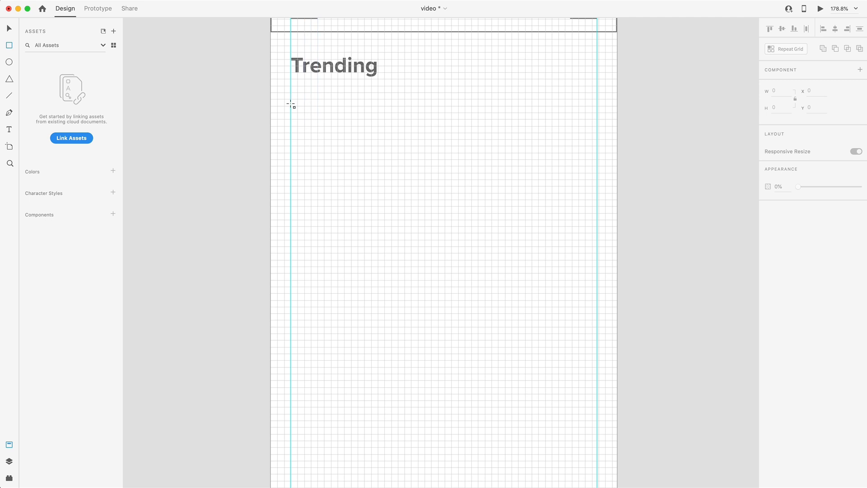
left_click_drag(291, 93, 391, 205)
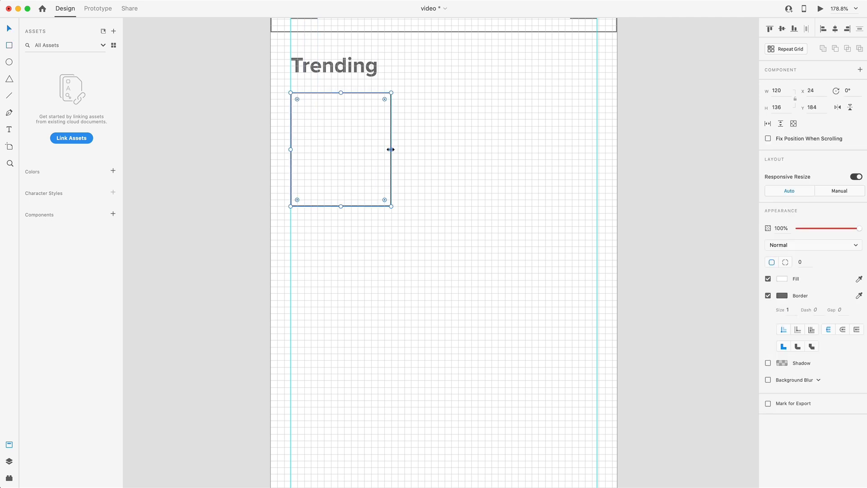
left_click_drag(391, 149, 411, 150)
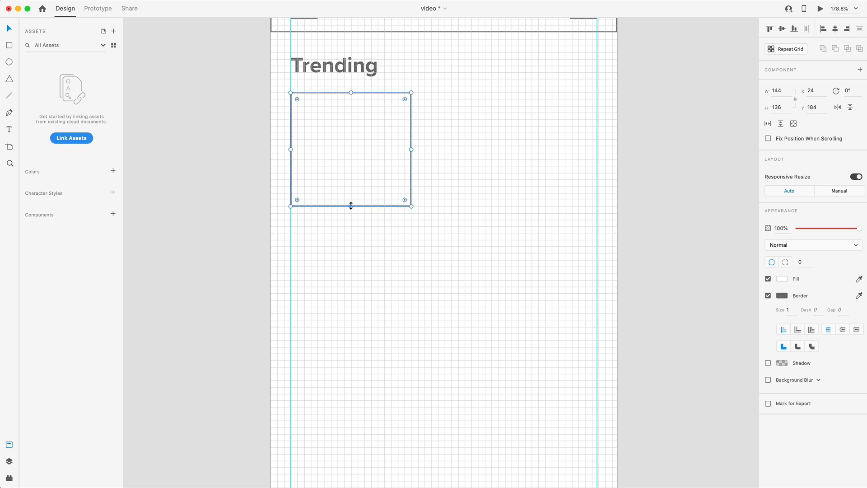
left_click_drag(351, 206, 351, 239)
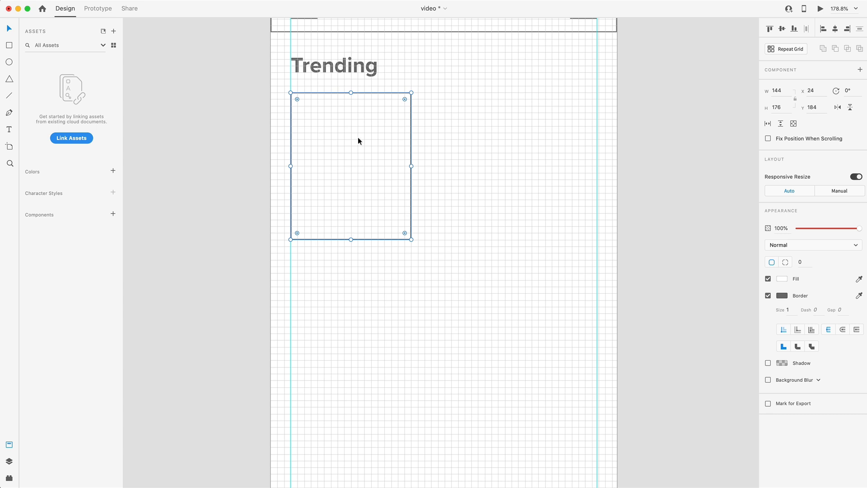
Duplicate the card twice along the same row with 16-unit gaps, placing the copies at X 184 and X 344
left_click_drag(336, 150, 473, 158)
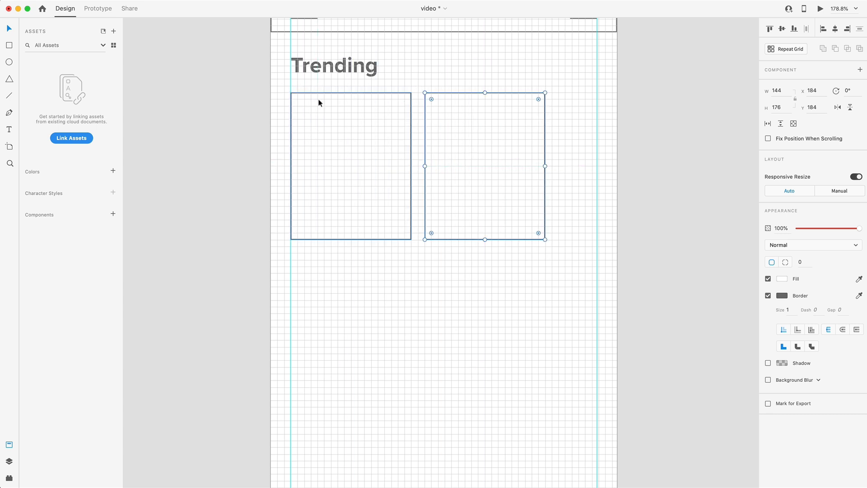
left_click(332, 105)
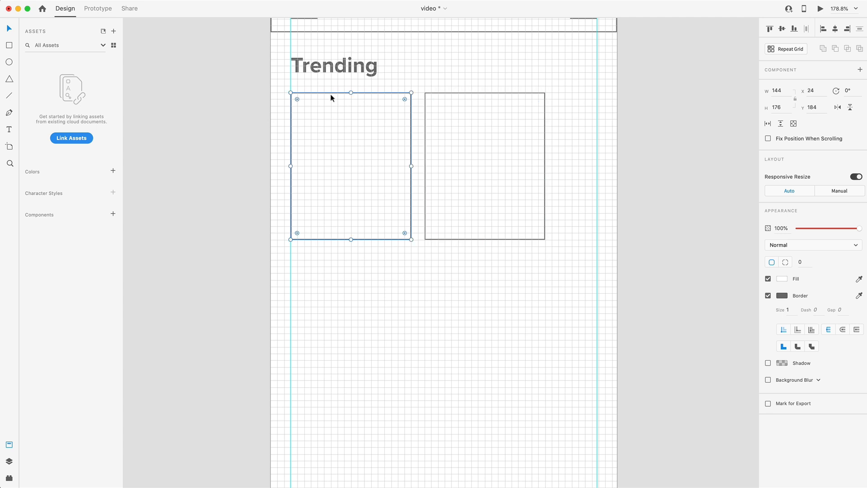
key("alt")
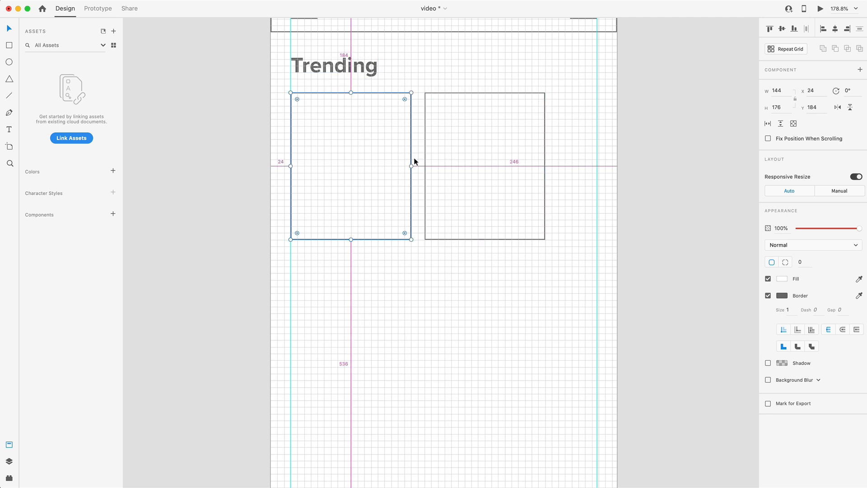
mouse_move(431, 166)
left_click_drag(442, 164, 571, 166)
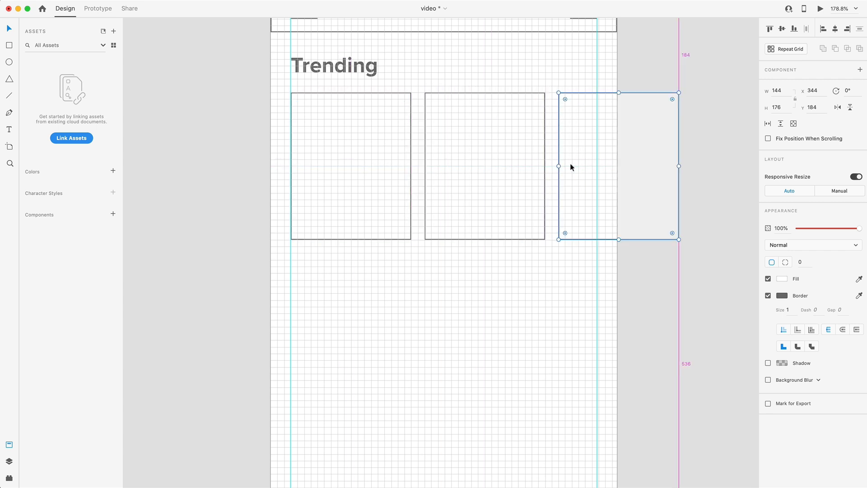
left_click(662, 287)
Duplicate the header rectangle below the row of cards and position the copy at X 0, Y 384
scroll(678, 171, "down", 5)
scroll(692, 170, "right", 2)
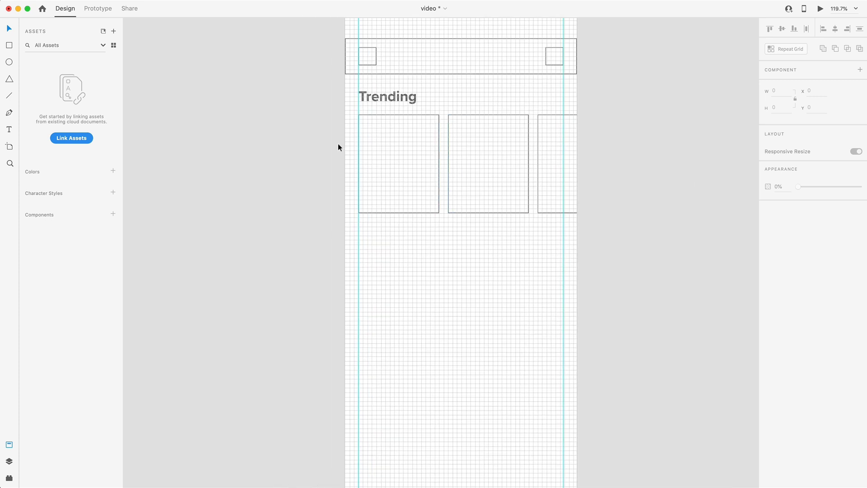
scroll(451, 152, "down", 3)
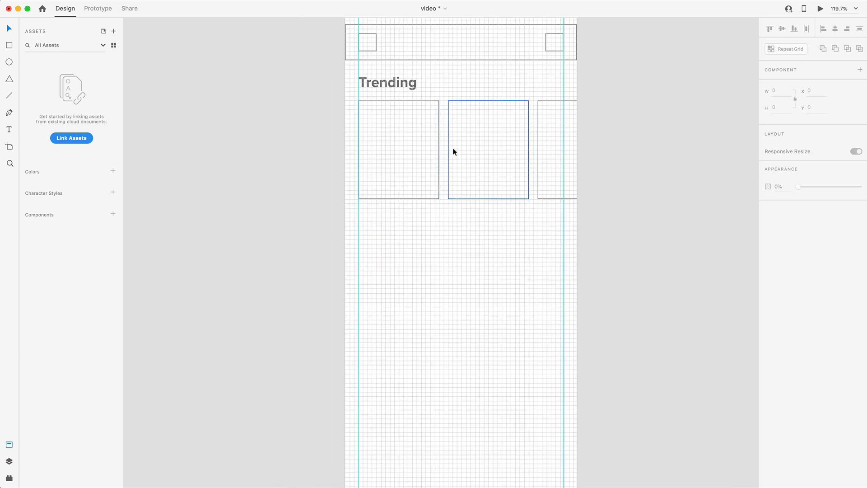
scroll(482, 154, "up", 2)
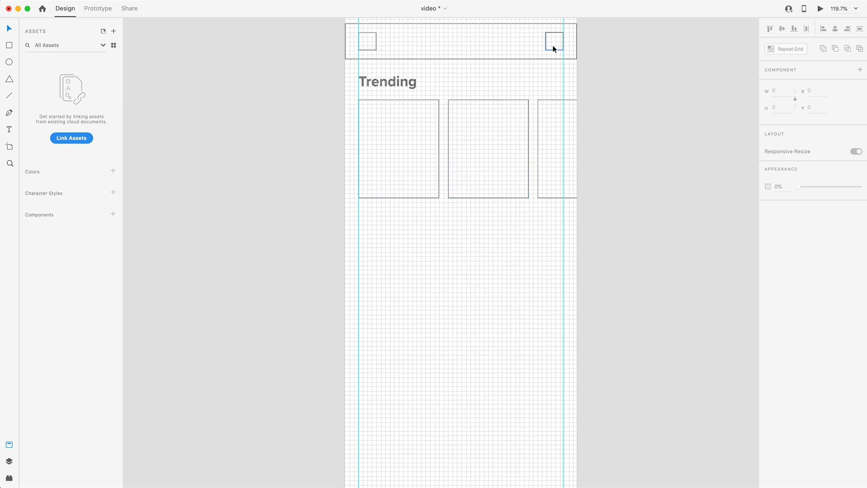
left_click_drag(457, 35, 462, 240)
left_click(445, 35)
left_click(499, 247)
scroll(370, 195, "down", 1)
scroll(388, 158, "down", 4)
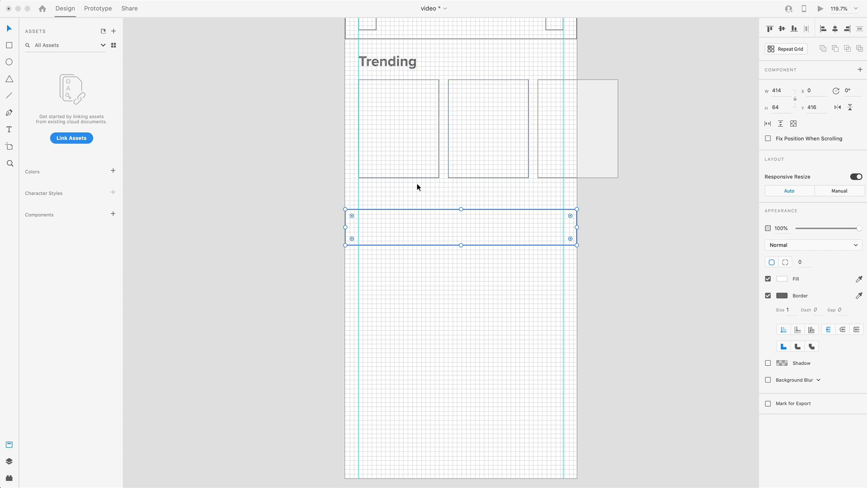
left_click(399, 228)
left_click_drag(413, 228, 412, 212)
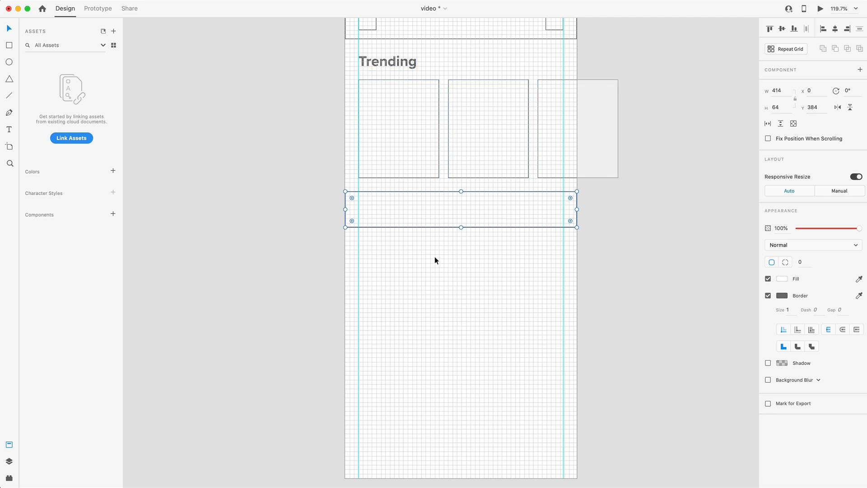
Resize the copied bar to fit between the two margin guides, 366 wide and 56 high
left_click_drag(345, 209, 359, 209)
left_click_drag(576, 209, 563, 209)
left_click_drag(461, 227, 460, 224)
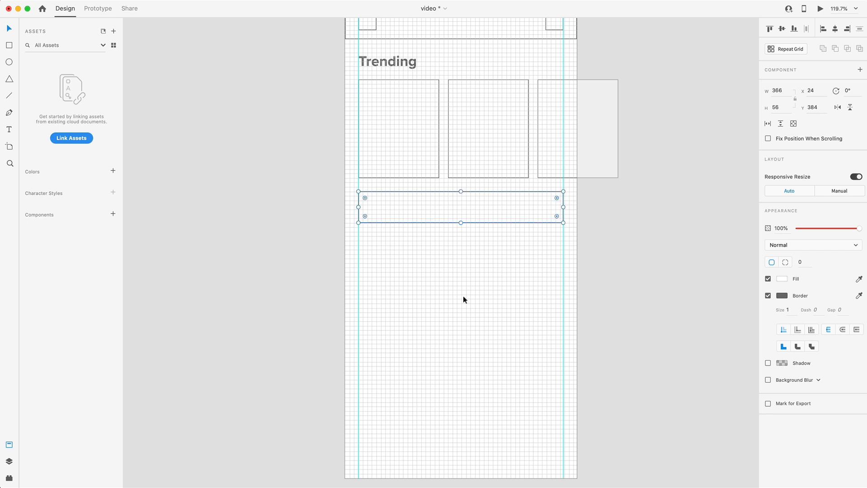
scroll(462, 295, "down", 1)
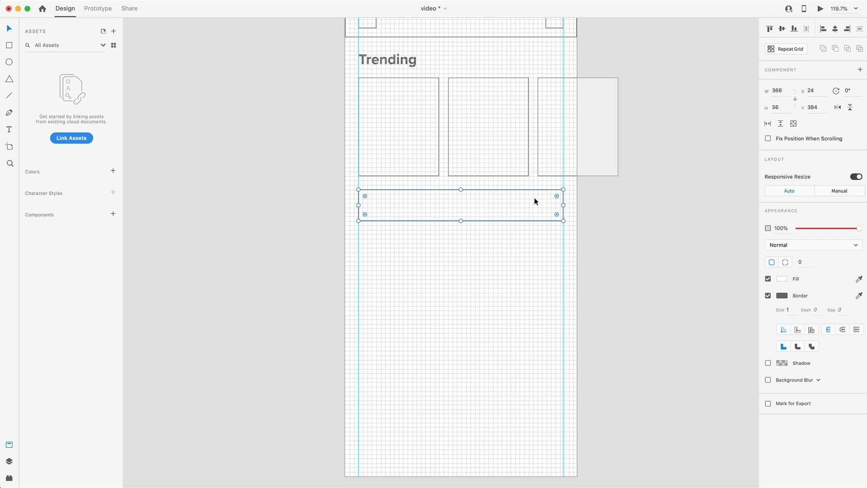
Duplicate the Trending heading below the 366-wide bar and place the copy at X 24, Y 464
scroll(459, 217, "down", 2)
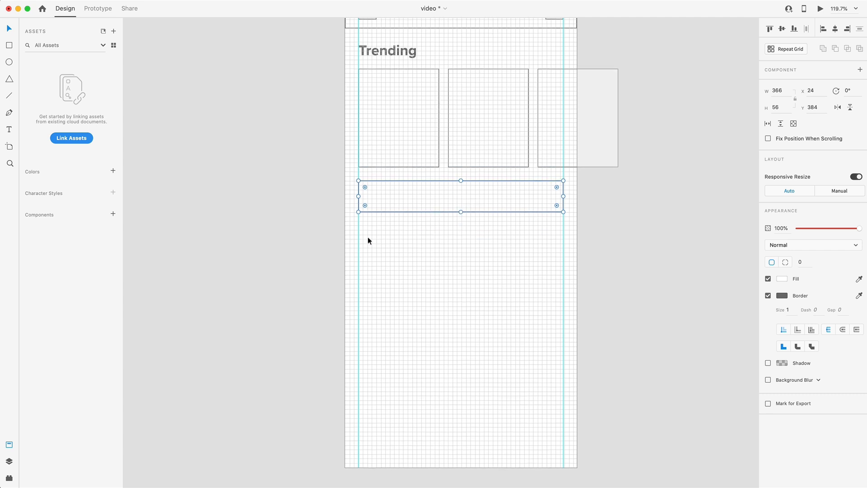
scroll(370, 225, "down", 2)
left_click(394, 25)
left_click_drag(396, 37, 410, 235, "alt")
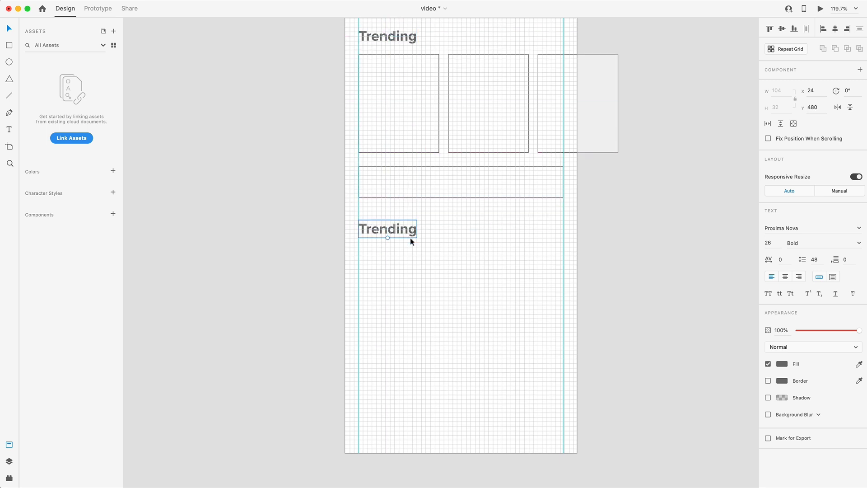
scroll(398, 233, "down", 4)
left_click_drag(392, 191, 391, 175)
key("alt")
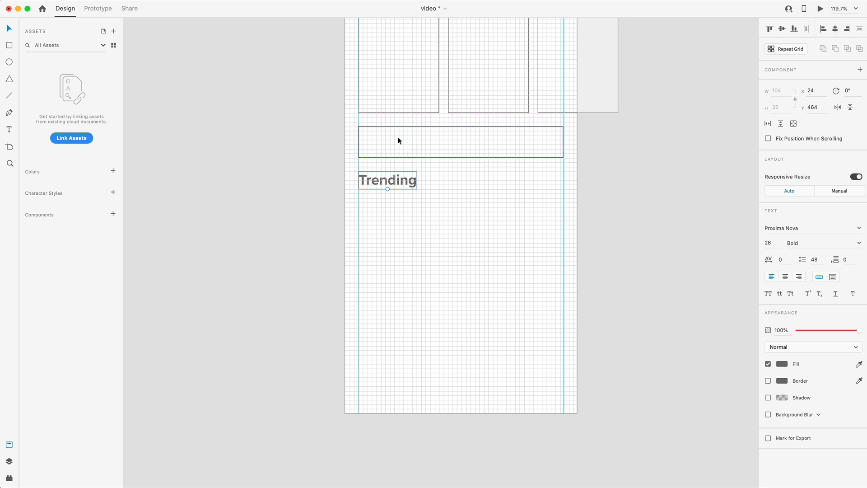
Change the duplicated heading's text to "Live Channels"
scroll(409, 187, "down", 4)
scroll(409, 187, "up", 8)
double_click(393, 210)
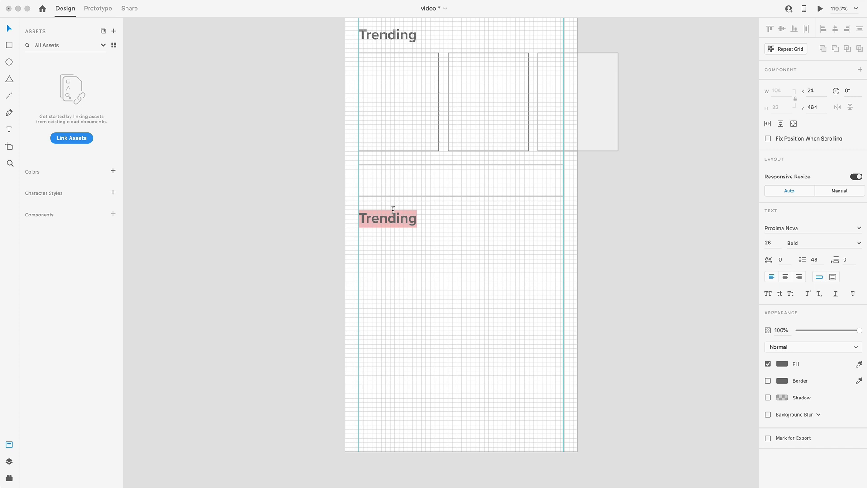
type("Live Channels")
left_click(485, 268)
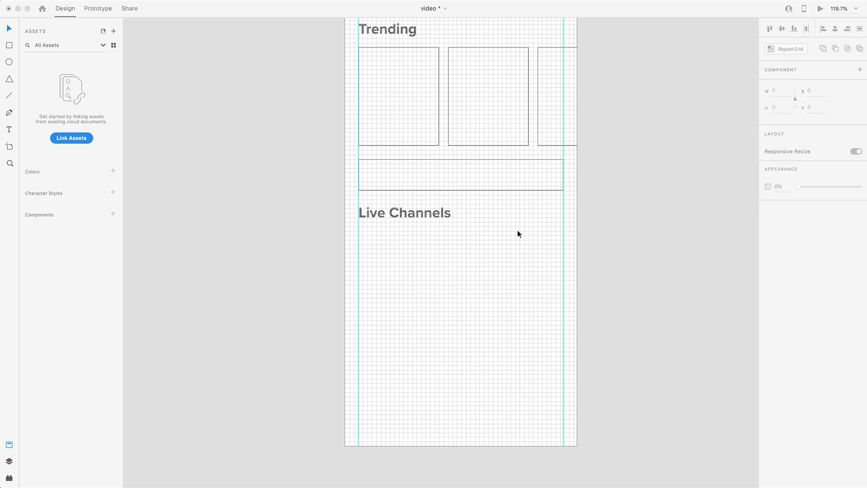
Draw a 366 by 200 rectangle between the guides below the Live Channels heading and shift it one grid square down
left_click(9, 45)
left_click_drag(359, 226, 562, 329)
left_click_drag(461, 329, 460, 338)
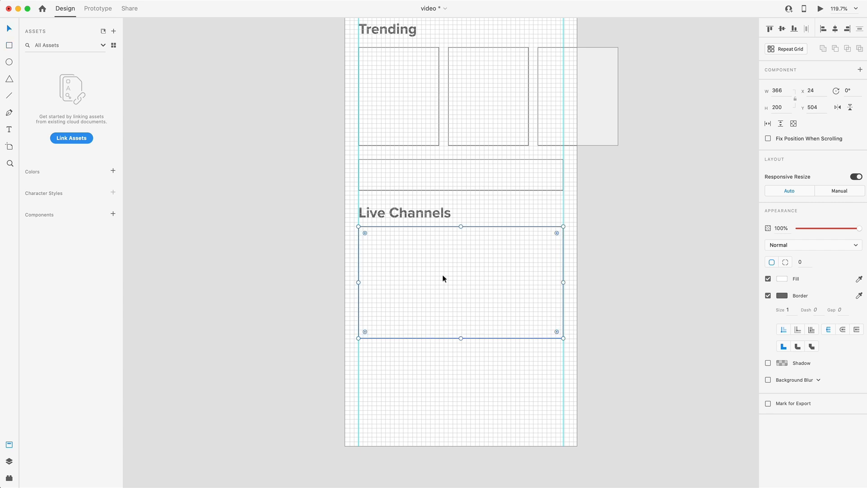
left_click_drag(421, 250, 422, 254)
Duplicate the large Live Channels rectangle directly below itself at Y 728, leaving a 16-unit gap
scroll(452, 252, "up", 3)
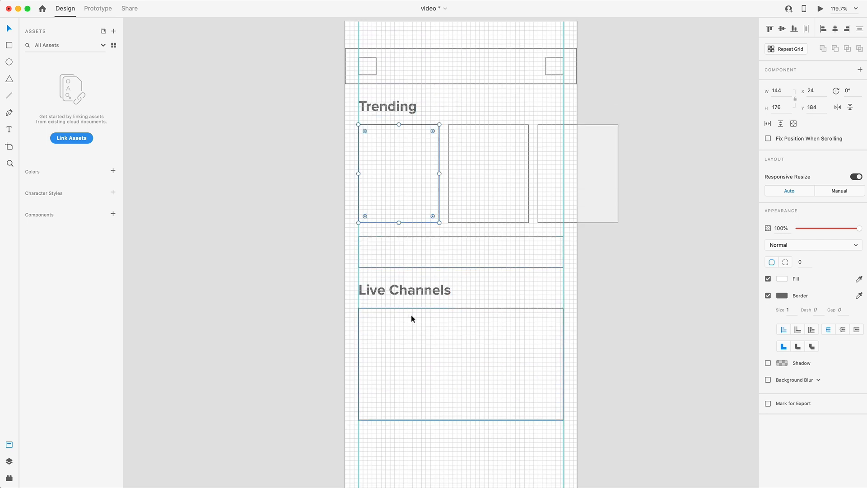
scroll(493, 285, "down", 5)
left_click_drag(460, 224, 465, 339)
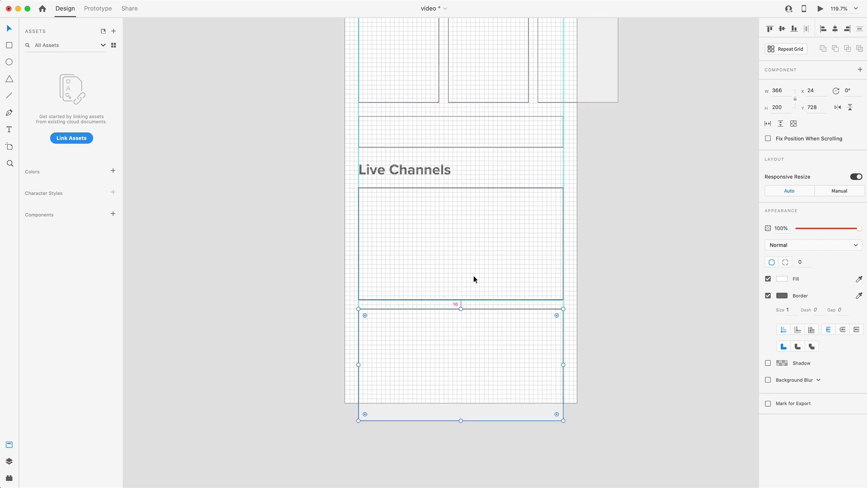
left_click(631, 336)
Rename the artboard as "Wireframe"
scroll(631, 331, "up", 1)
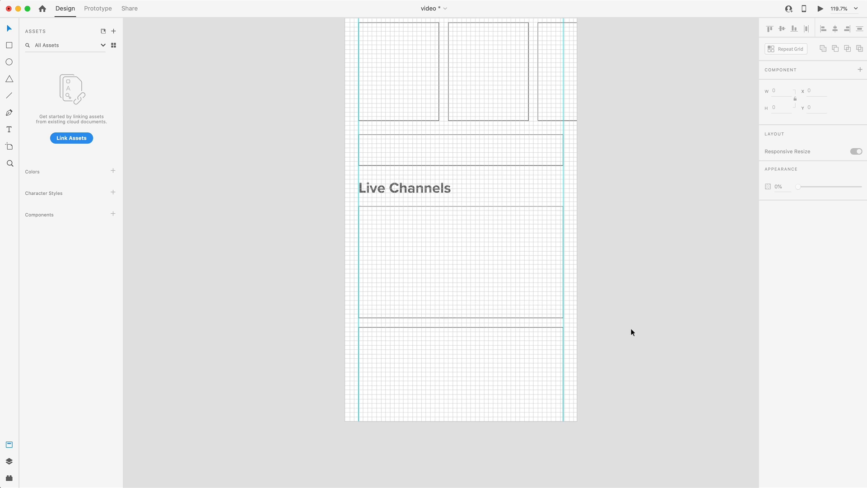
scroll(472, 188, "down", 2)
scroll(500, 189, "up", 1)
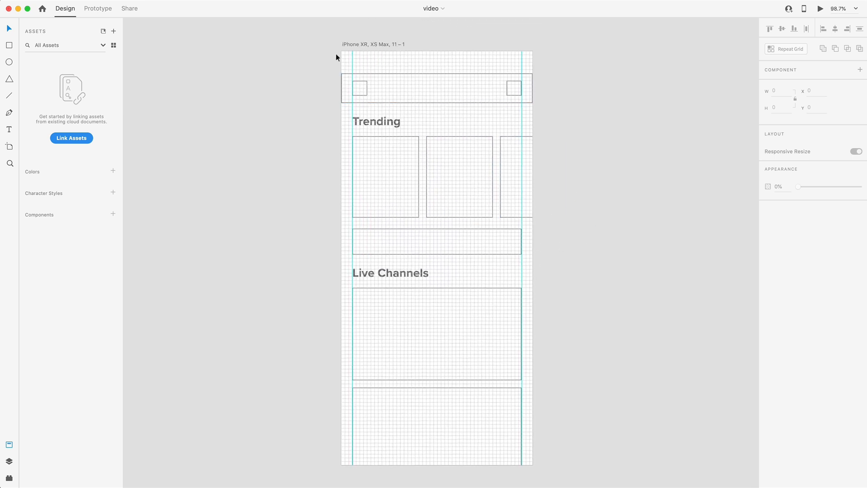
double_click(360, 44)
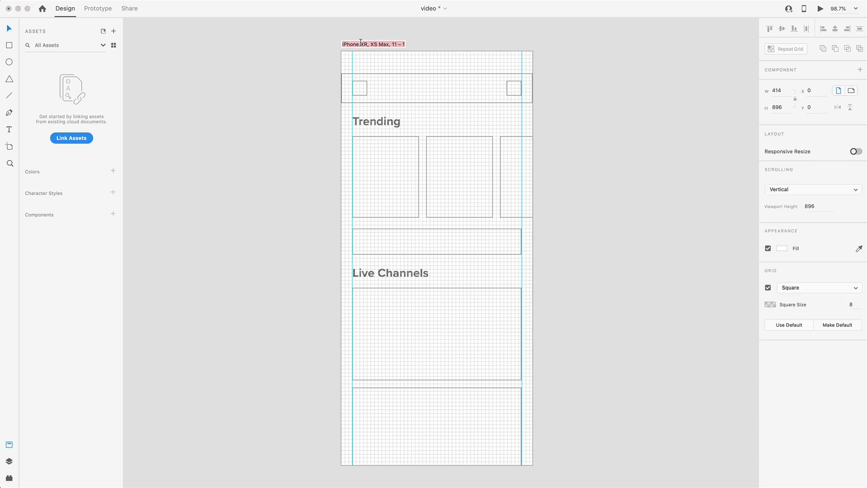
type("Wireframe")
key("Return")
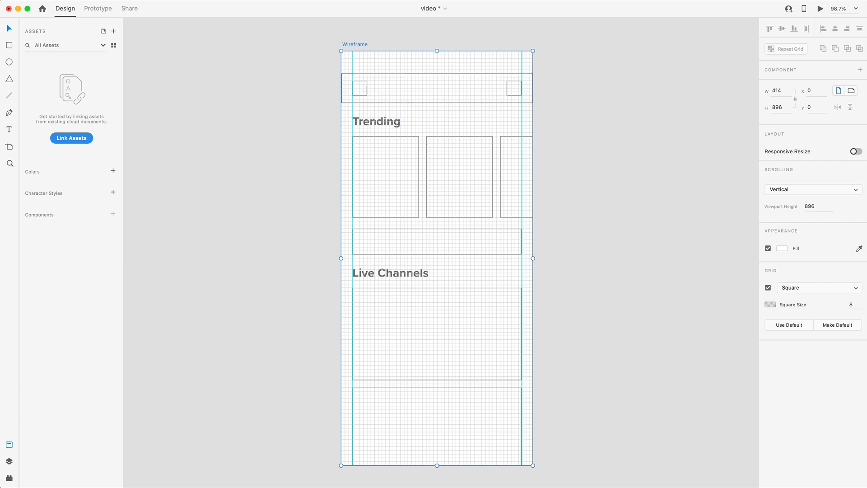
Switch to Nucleo, search the Box Icons set for "menu", and place the three-line menu icon on the XD canvas beside the artboard
left_click_drag(866, 174, 544, 62)
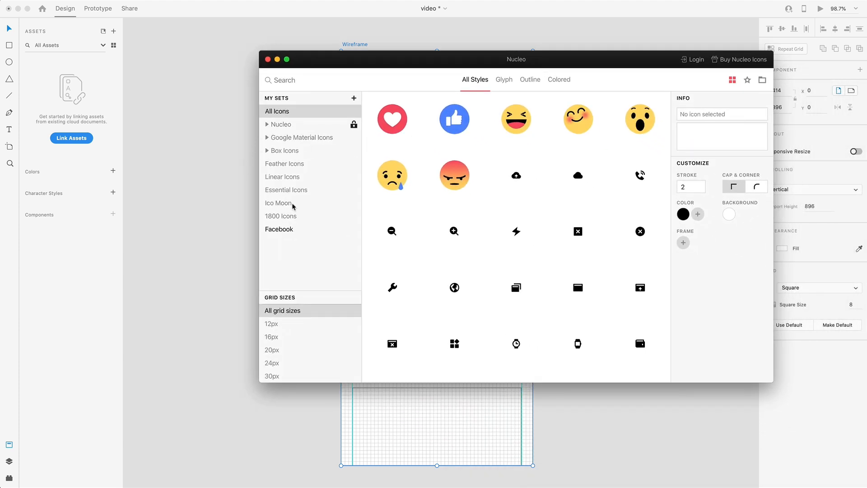
left_click(286, 150)
left_click(282, 79)
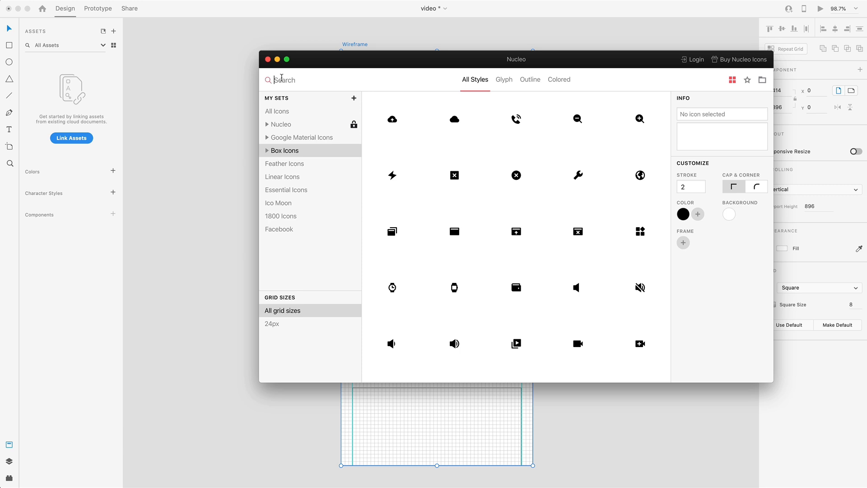
type("menu")
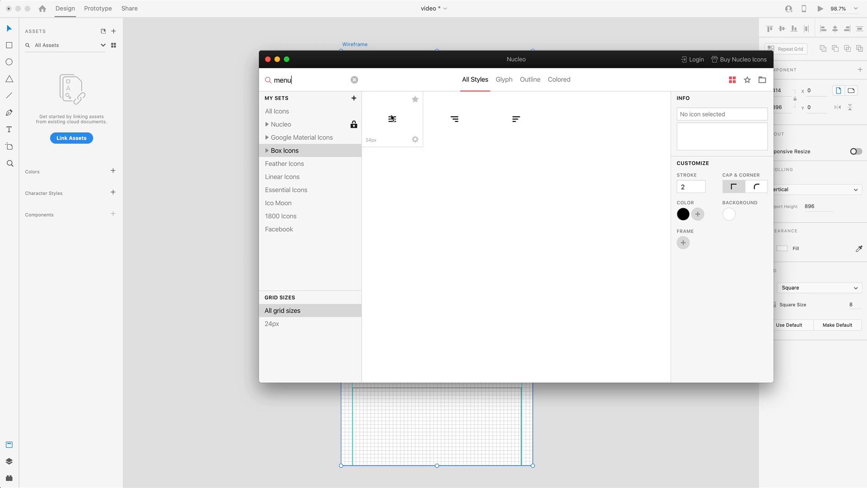
Search Box Icons for "user" and place the solid user icon on the XD canvas beside the artboard
key("super+a")
key("BackSpace")
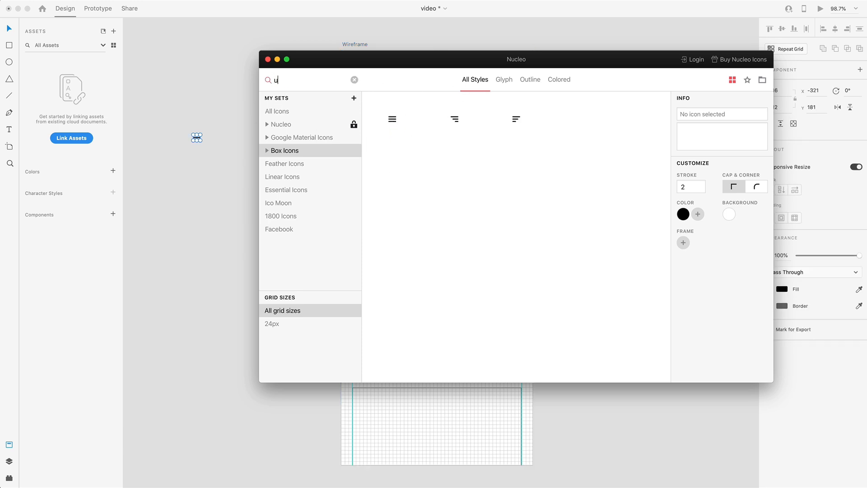
type("user")
left_click_drag(394, 120, 133, 161)
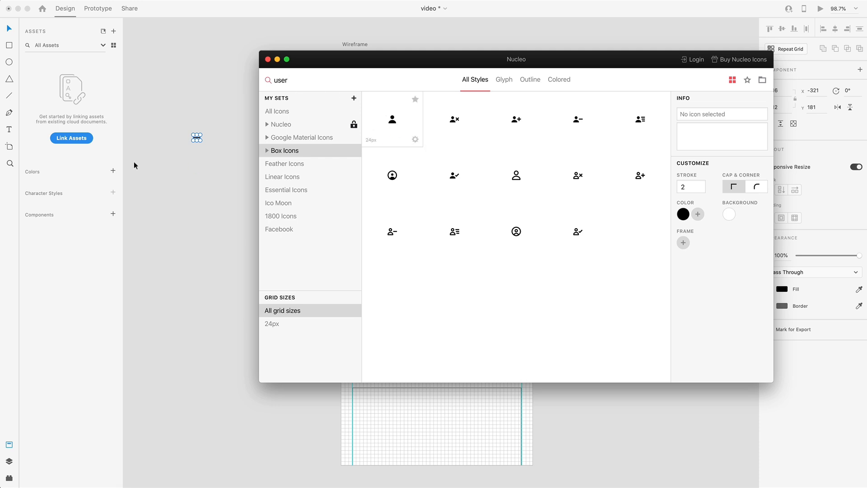
Move the menu icon into the left square of the header bar
left_click(197, 138)
left_click_drag(195, 138, 353, 91)
scroll(353, 91, "up", 5)
left_click_drag(357, 97, 375, 83)
scroll(352, 98, "down", 10)
Move the user icon into the header's right square and centre both header icons within their squares
left_click_drag(202, 171, 481, 111)
scroll(484, 102, "up", 10)
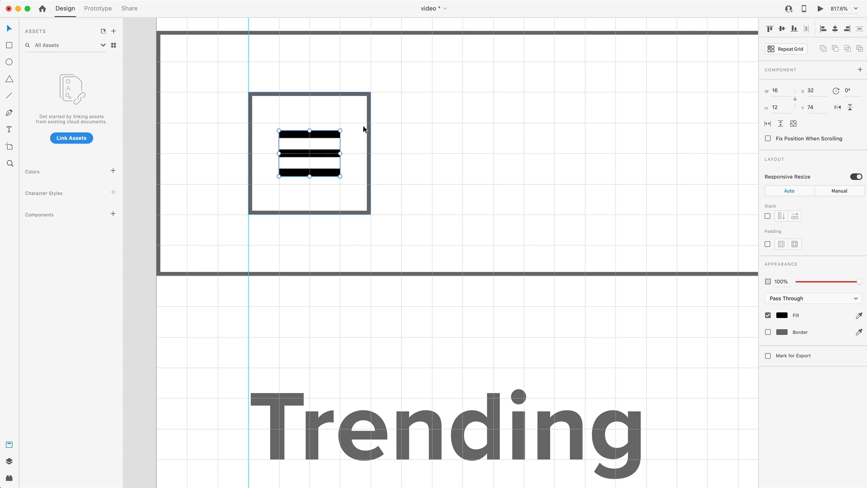
left_click(363, 129, "shift")
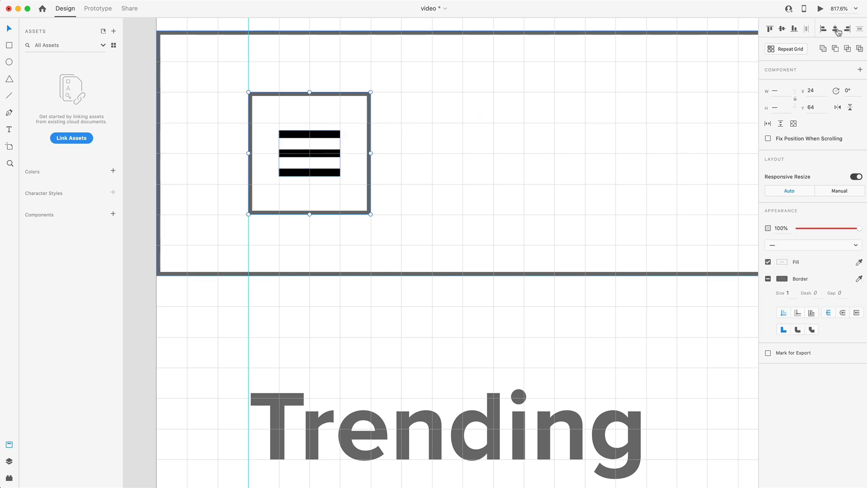
scroll(627, 142, "down", 5)
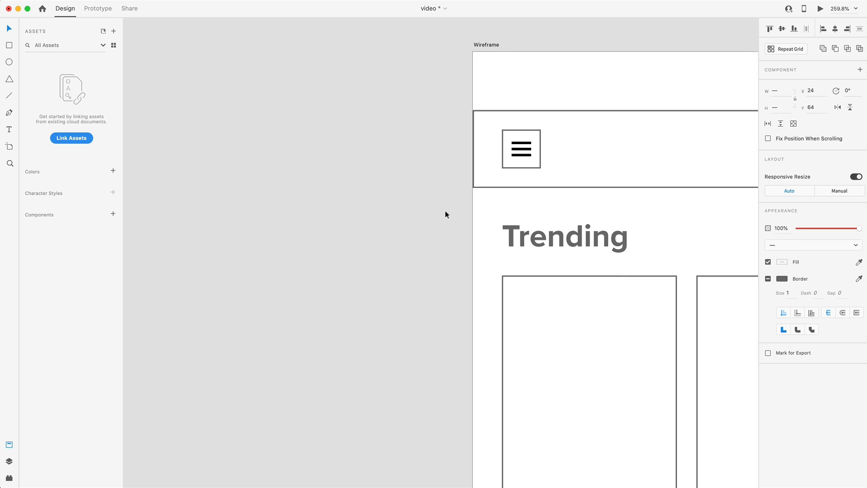
left_click(407, 217)
scroll(407, 213, "down", 5)
scroll(385, 242, "down", 2)
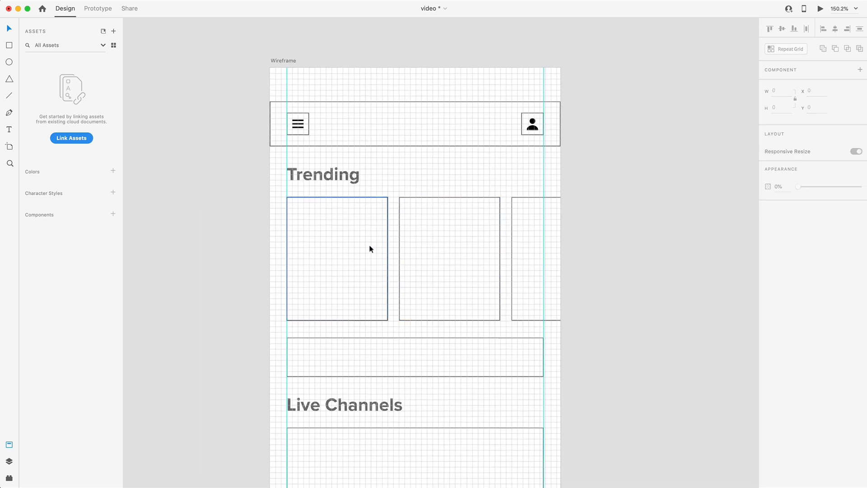
Duplicate the header's left square into the first Trending card as a 40 by 40 square at X 48, Y 208
scroll(316, 259, "up", 3)
scroll(316, 258, "up", 1)
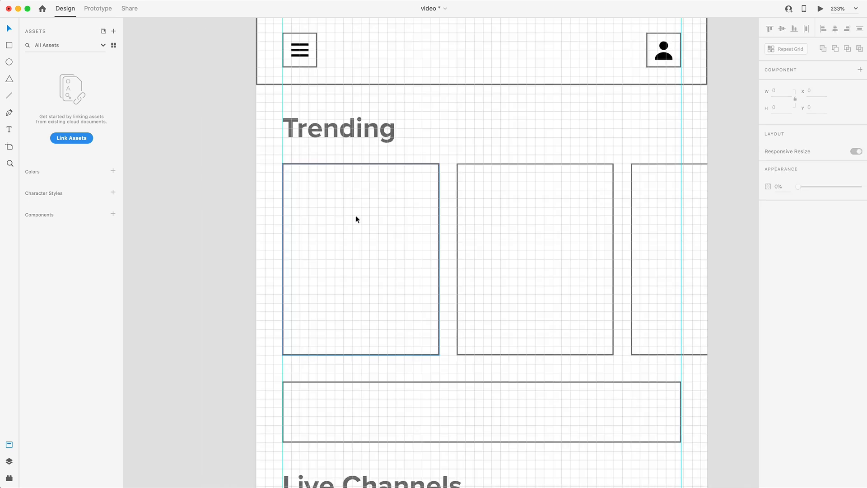
left_click(310, 68)
left_click_drag(312, 72, 333, 224)
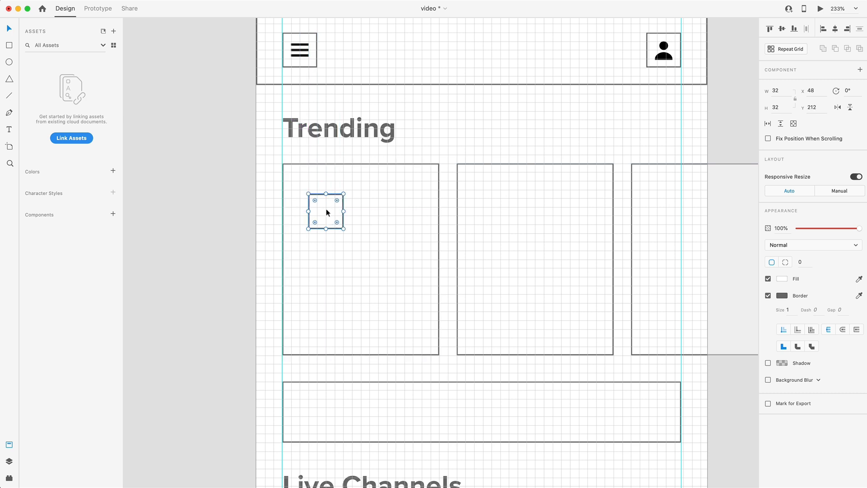
mouse_move(334, 213)
left_mouse_down()
mouse_move(368, 211)
mouse_move(343, 211)
left_mouse_up()
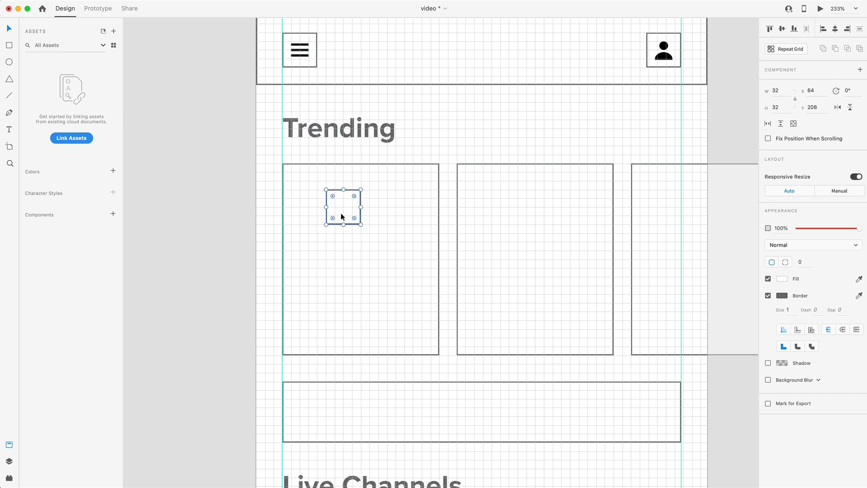
left_click(10, 460)
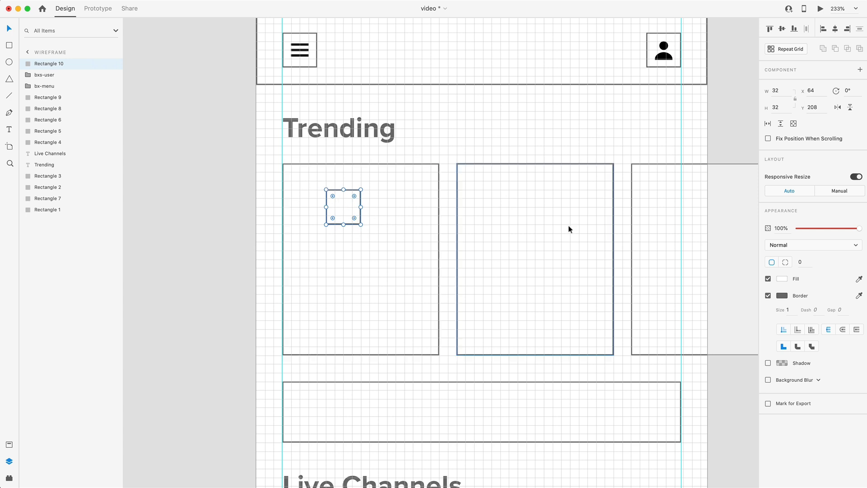
left_click_drag(360, 224, 330, 218)
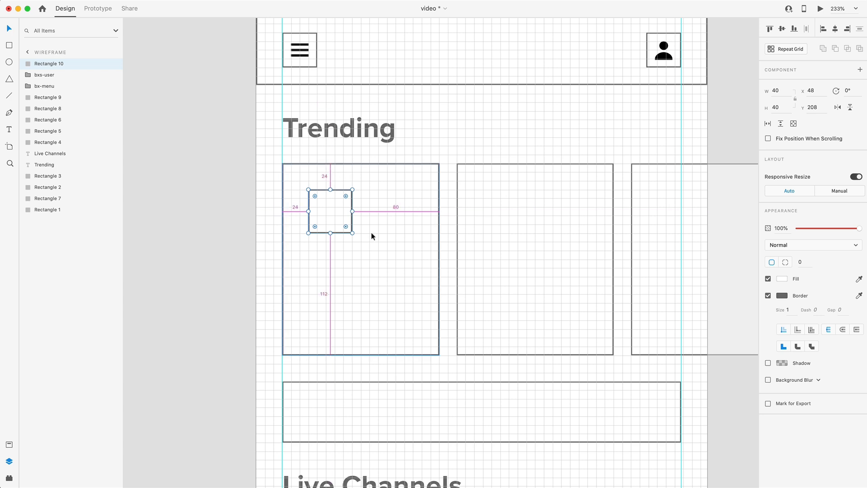
Duplicate the Trending heading into the first card at X 24, Y 272 and set its font weight to Regular
scroll(351, 223, "down", 2)
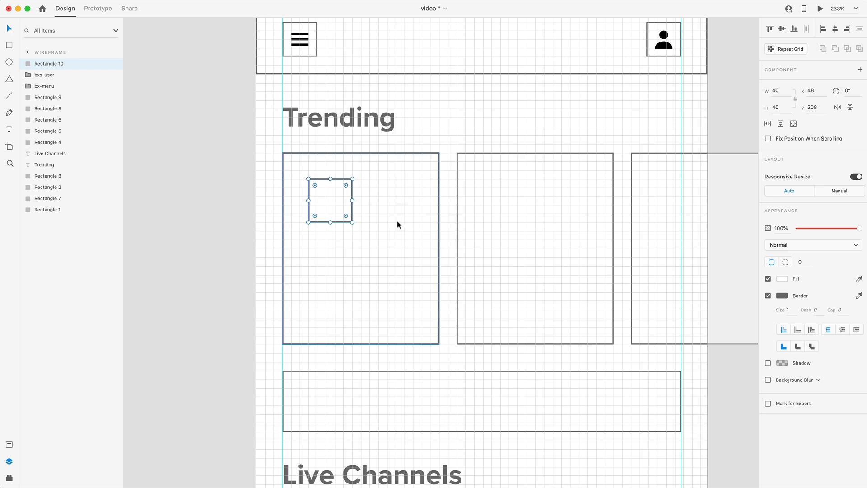
left_click(351, 120, "shift")
left_click_drag(351, 119, 349, 243)
key("super+z")
left_click(408, 128)
left_click_drag(352, 120, 348, 265)
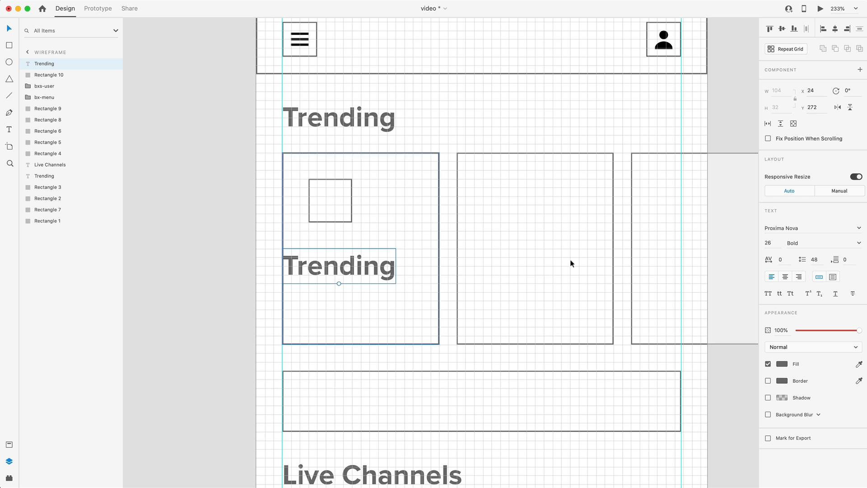
left_click(857, 243)
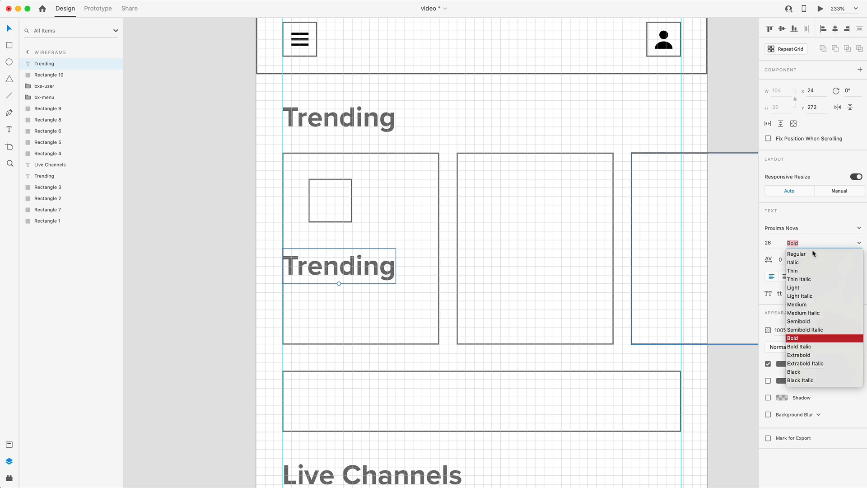
left_click(799, 255)
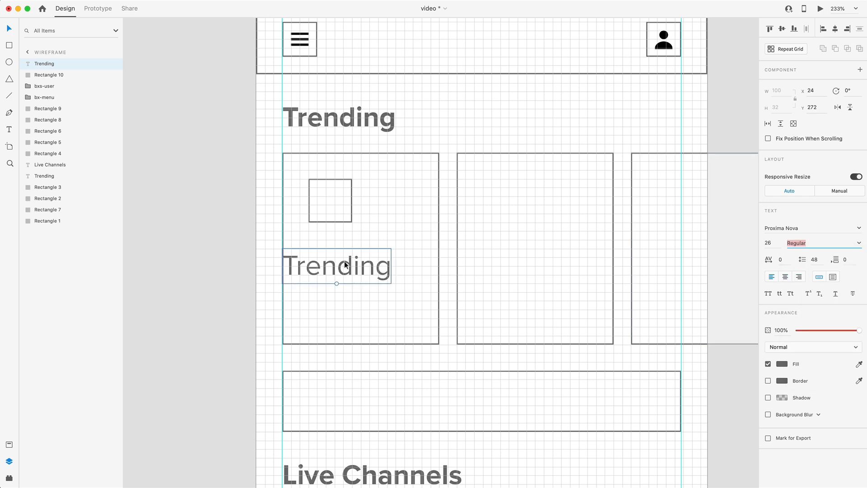
Change the duplicated heading's text to "1.3k" and move it to X 48, Y 280
double_click(344, 264)
type("1.3k")
left_click(10, 29)
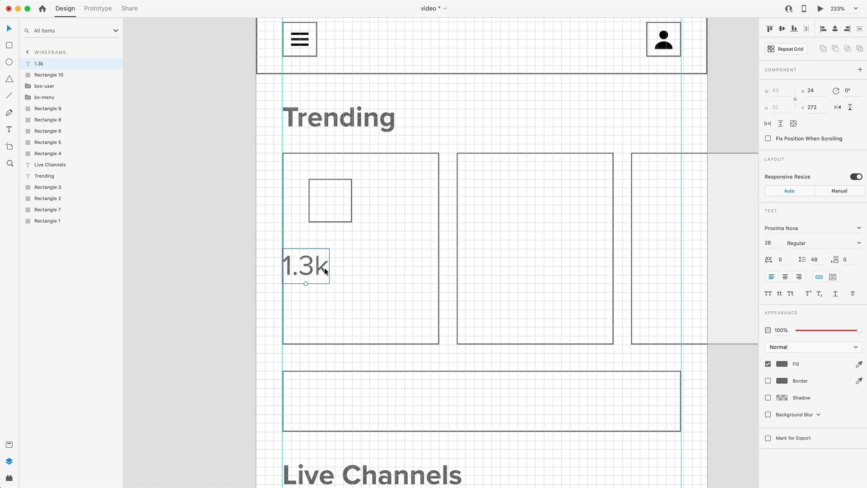
left_click_drag(314, 267, 339, 276)
Switch to Nucleo, search Box Icons for "gr", and place the solid group icon beside the 1.3k text
key("super+Tab")
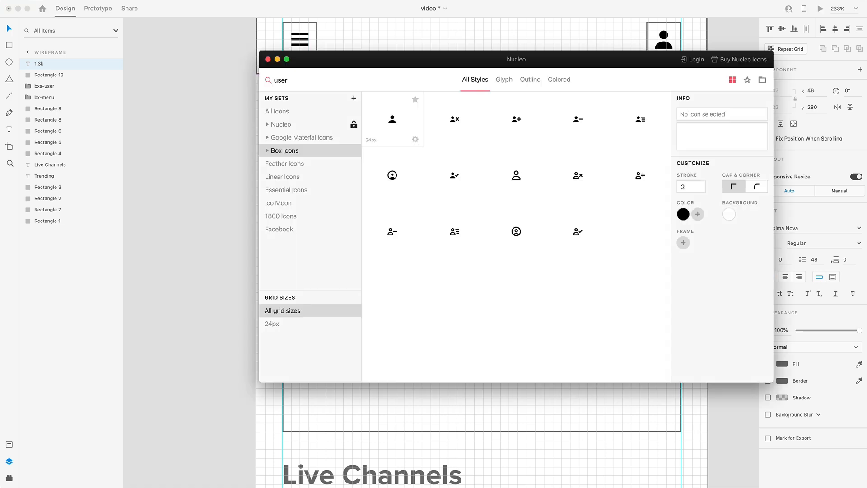
left_click_drag(295, 81, 274, 78)
type("gr")
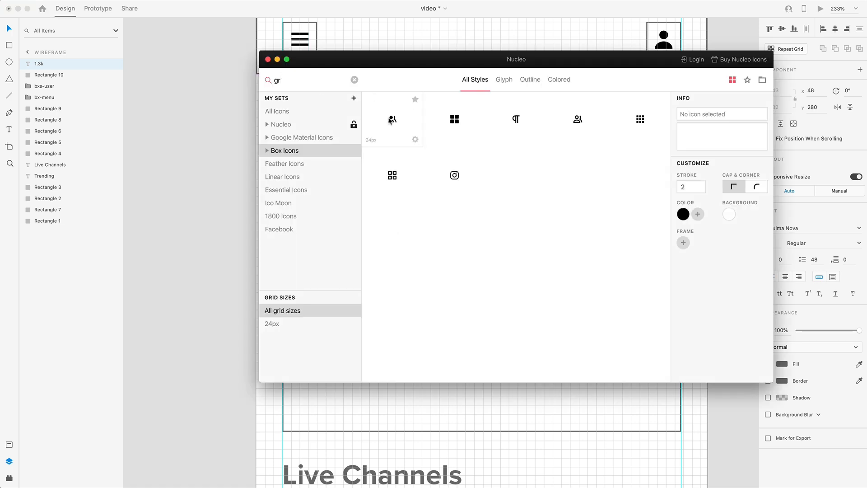
left_click(391, 120)
left_click_drag(391, 120, 375, 277)
Align the group icon vertically with the 1.3k text and nudge it left to leave an 8-unit gap
scroll(380, 275, "up", 5)
scroll(286, 269, "down", 2)
scroll(287, 271, "down", 3)
left_click(299, 275, "shift")
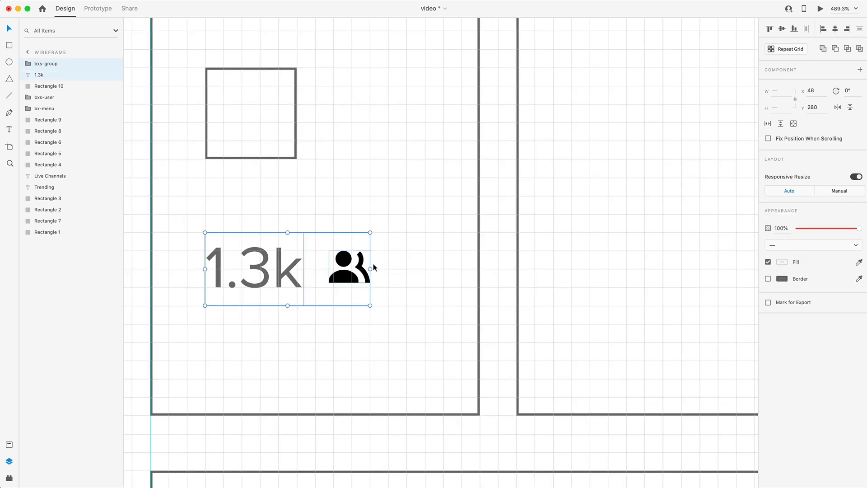
left_click(781, 29)
left_click(267, 275, "shift")
key("Left")
key("Left")
key("Left")
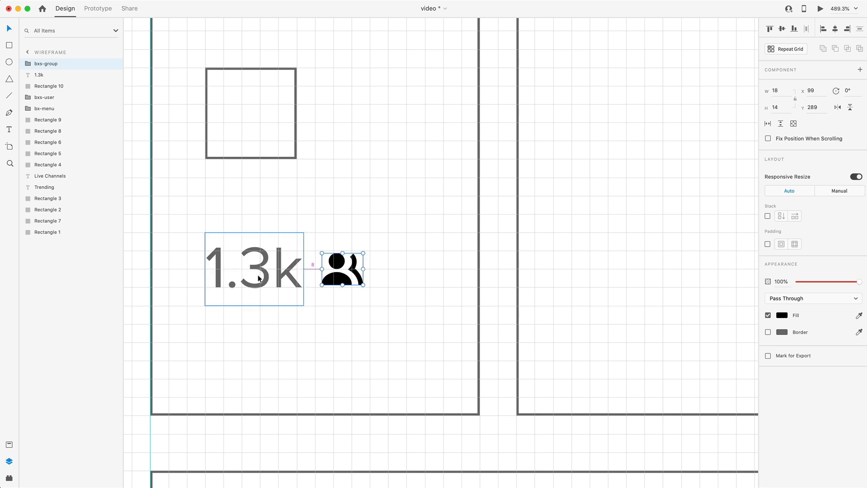
Duplicate the 1.3k text below itself at Y 320 and replace the copy's text with the channel owner's full name
scroll(367, 314, "down", 3)
scroll(367, 314, "down", 3)
left_click(395, 280)
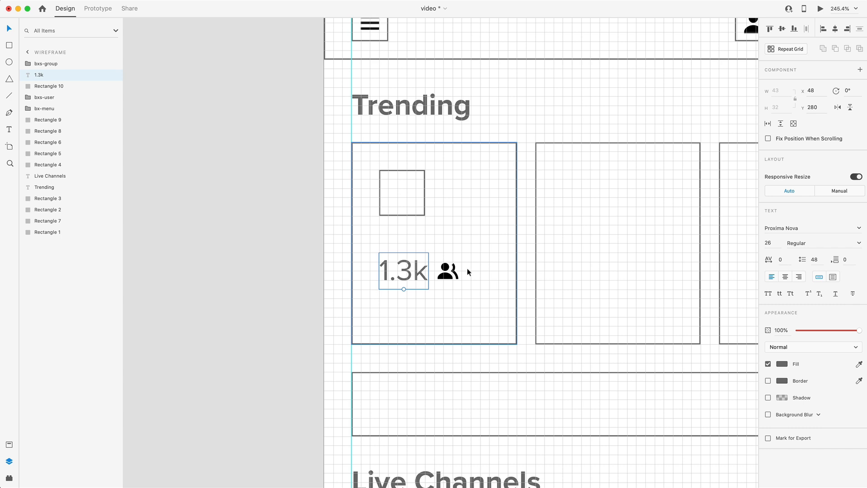
left_click(448, 271)
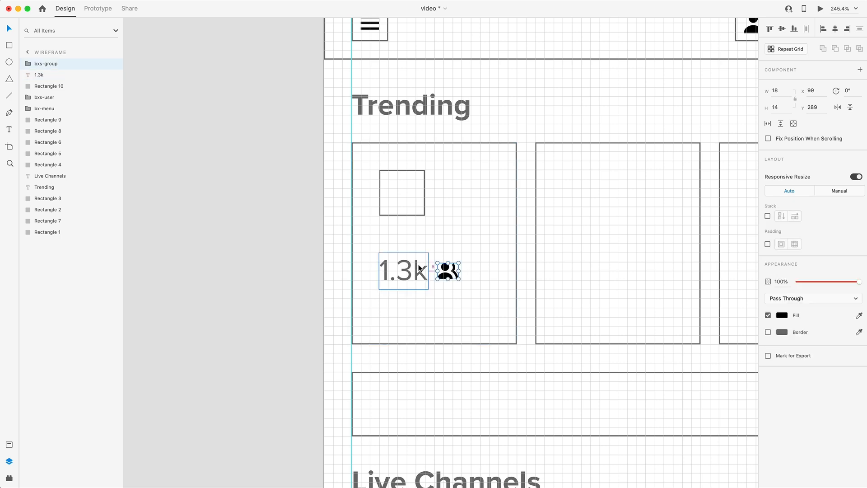
left_click_drag(403, 271, 406, 314)
double_click(407, 310)
type("Caler Edwards")
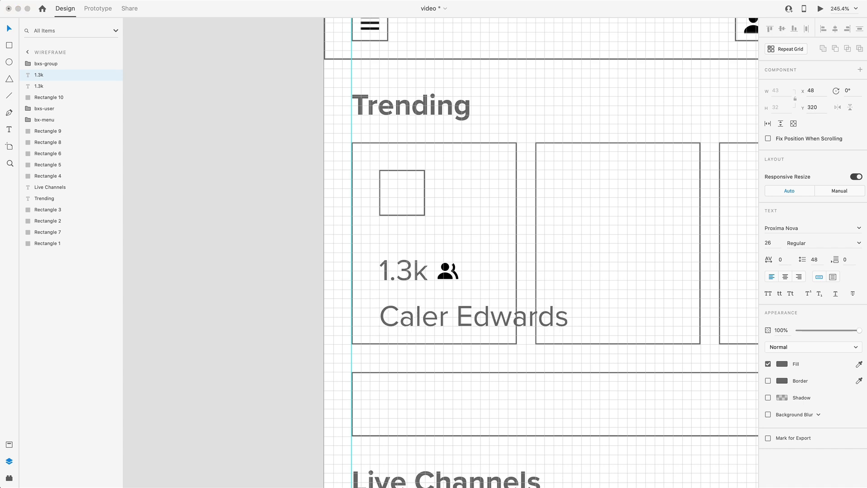
key("Escape")
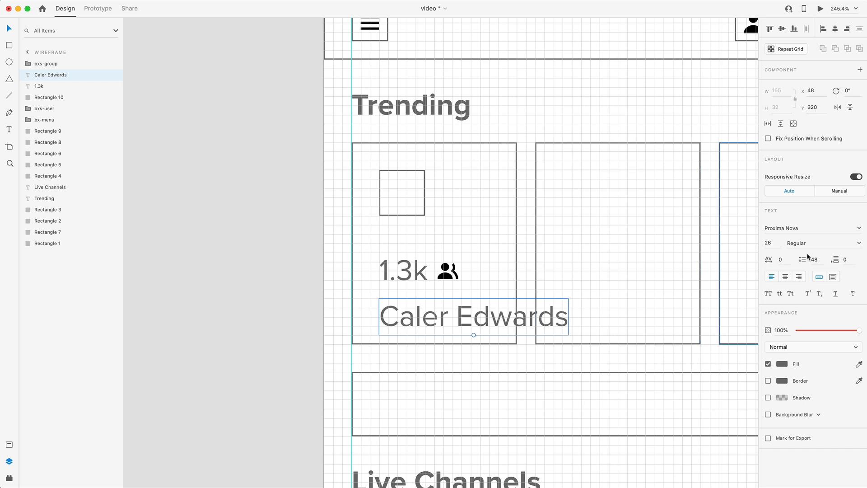
Set the name text to size 14 with line spacing 24 and move it to Y 319, 24 units above the card's bottom edge
left_click(777, 240)
type("14")
key("Return")
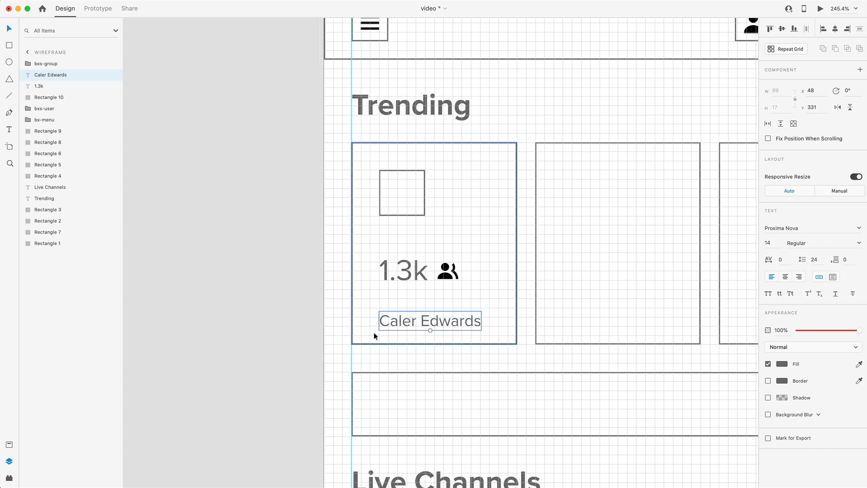
left_click_drag(399, 322, 399, 309)
key("alt")
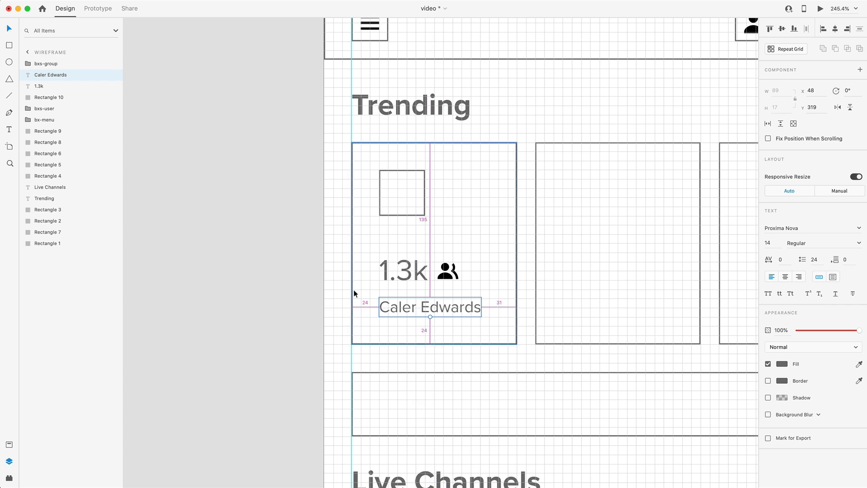
Move the 1.3k text to Y 279 and realign the group icon with its vertical middle
left_click(403, 266)
left_click_drag(406, 260, 405, 261)
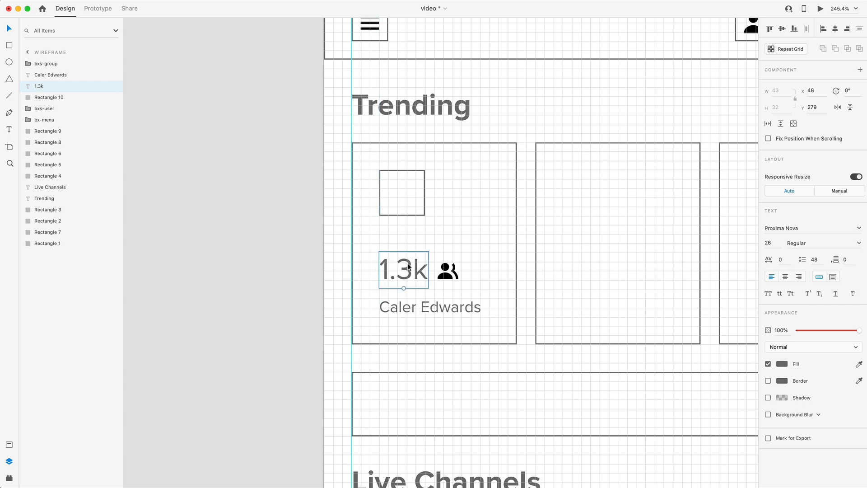
scroll(431, 304, "up", 5)
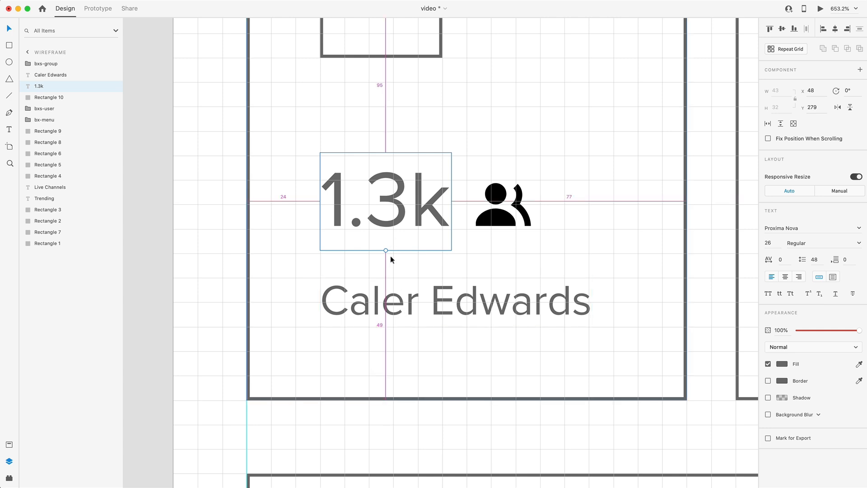
left_click(499, 220, "shift")
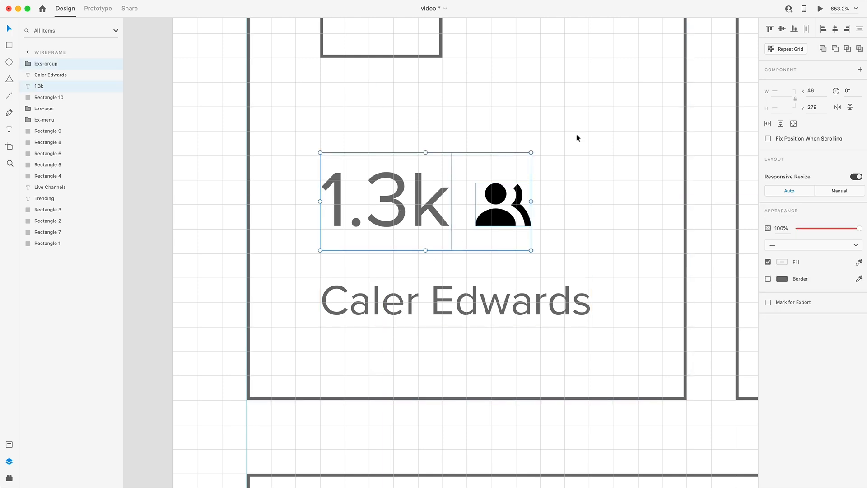
left_click(782, 29)
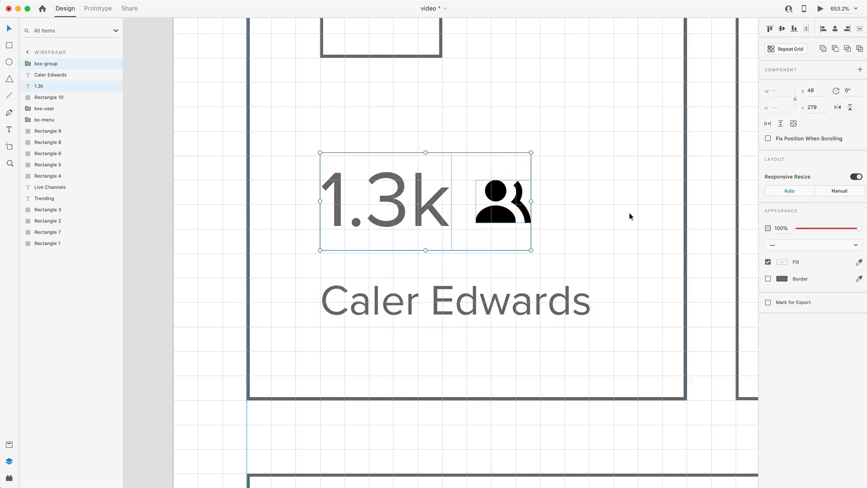
Delete the two empty Trending cards beside the completed first card
left_click(608, 238)
scroll(607, 236, "down", 3)
scroll(608, 237, "down", 10)
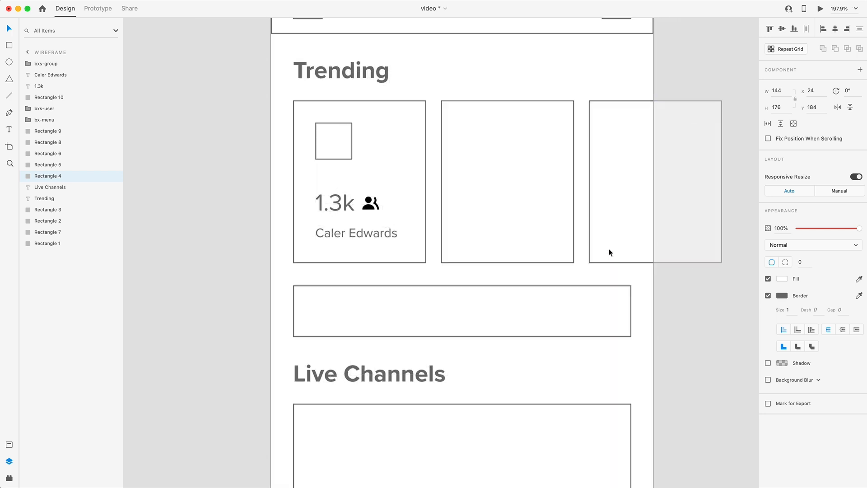
left_click_drag(684, 269, 520, 181)
key("Delete")
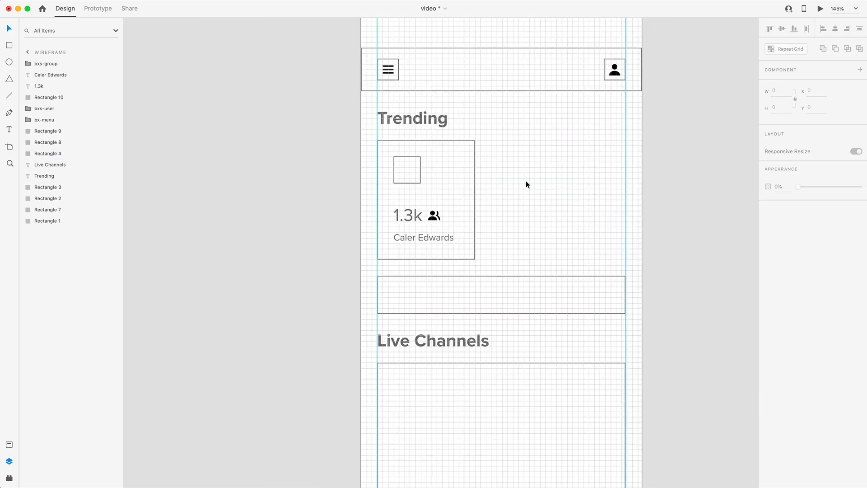
Duplicate the completed Trending card twice in a row beside it and delete the third copy's group icon outside the artboard
left_click_drag(513, 258, 359, 134)
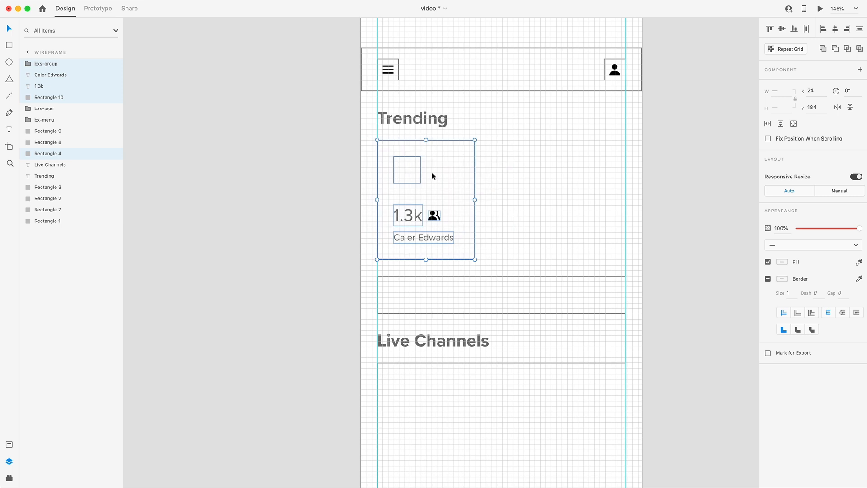
left_click_drag(435, 170, 636, 177)
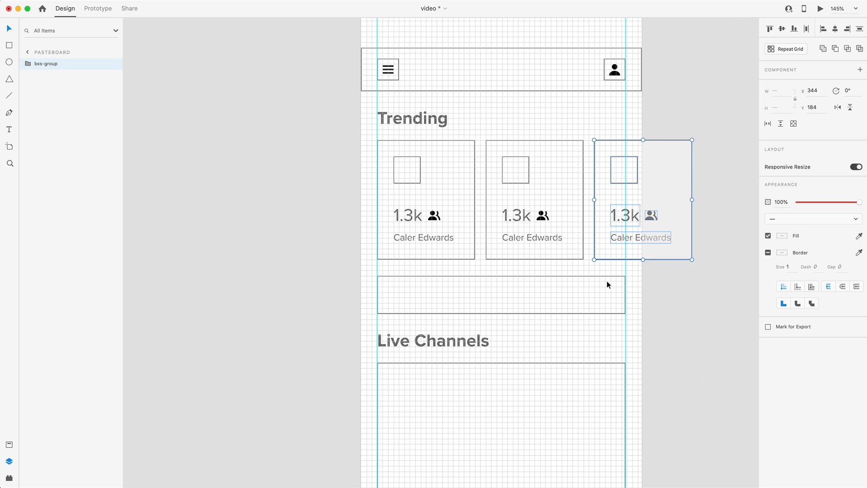
left_click(681, 305)
double_click(651, 216)
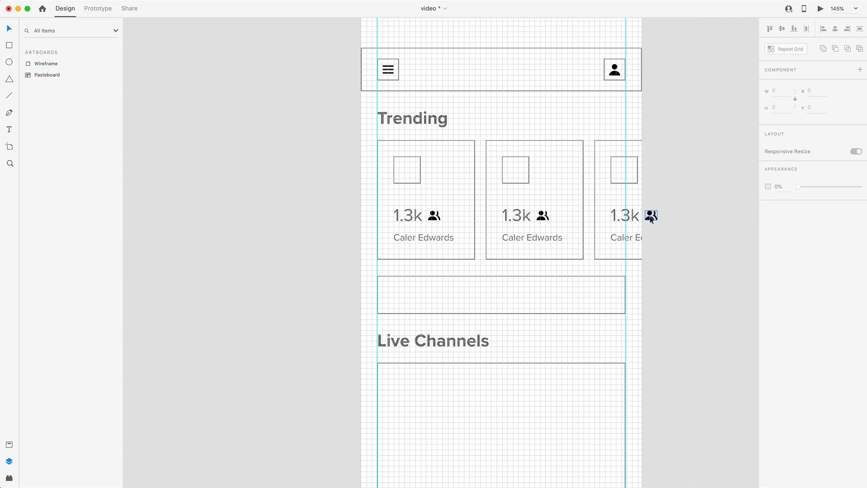
key("Delete")
Copy the first card's image square into the notification bar, resize it to 32 × 32 and place it at X 48, Y 396
scroll(690, 267, "down", 1)
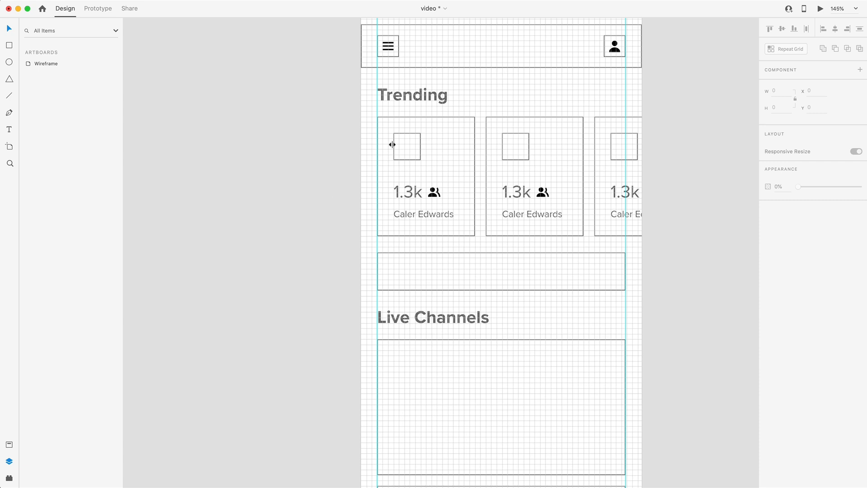
left_click(408, 145)
left_click_drag(408, 144, 409, 271)
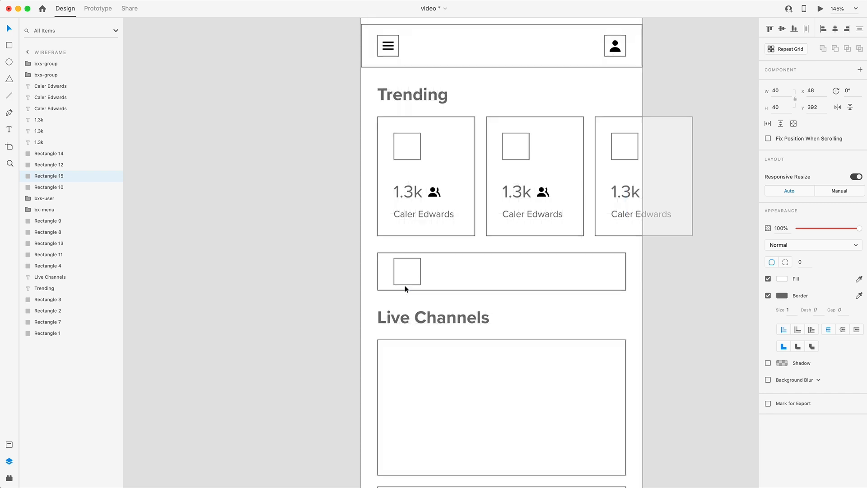
scroll(405, 289, "up", 5)
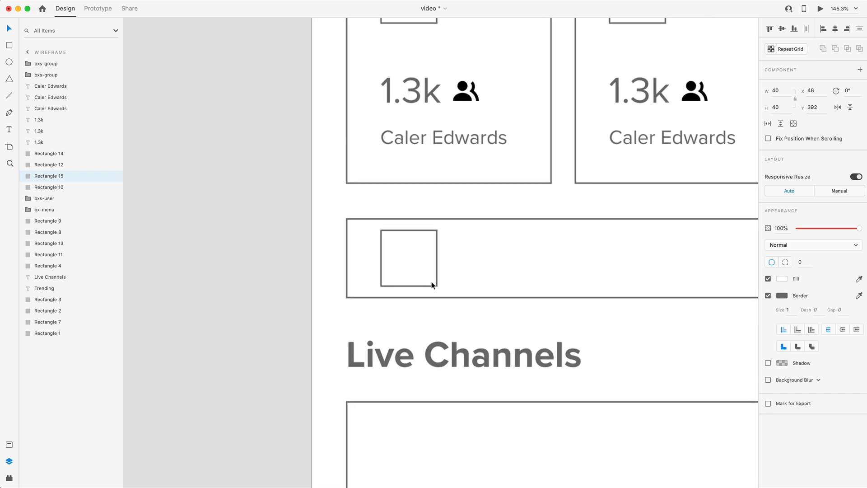
key("alt")
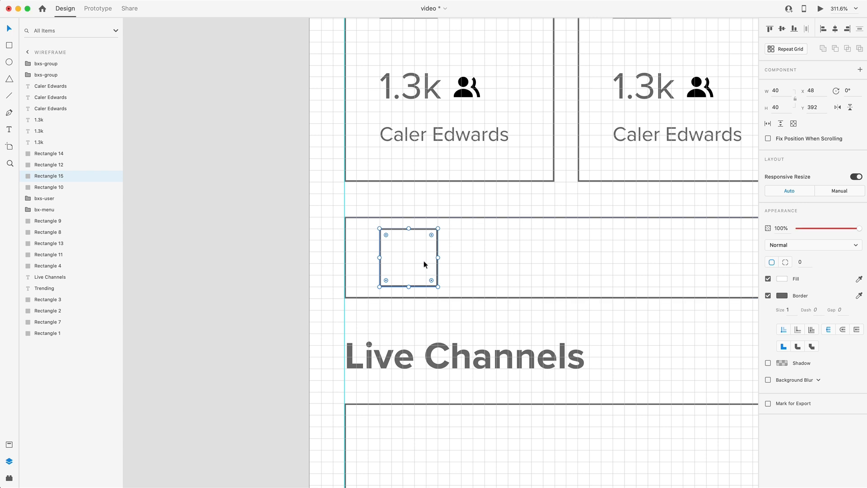
left_click_drag(438, 227, 428, 235)
left_click_drag(397, 263, 396, 258)
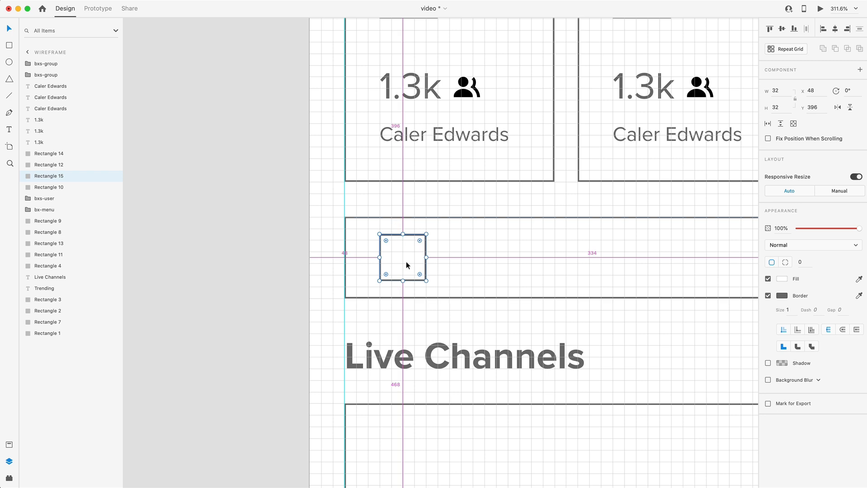
Copy a card's name text into the notification bar at X 96, Y 404 and replace it with the owner's first name plus "just went live!"
scroll(527, 259, "right", 5)
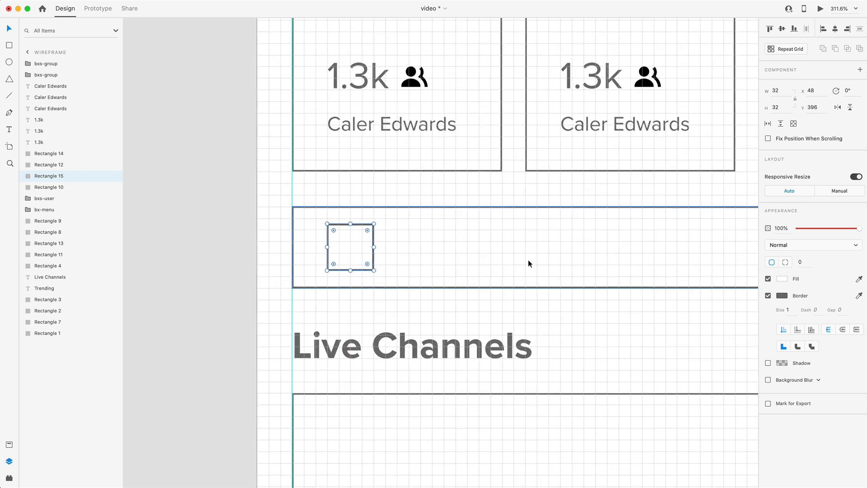
left_click_drag(328, 135, 395, 257, "alt")
type("Caler just went live!")
key("Escape")
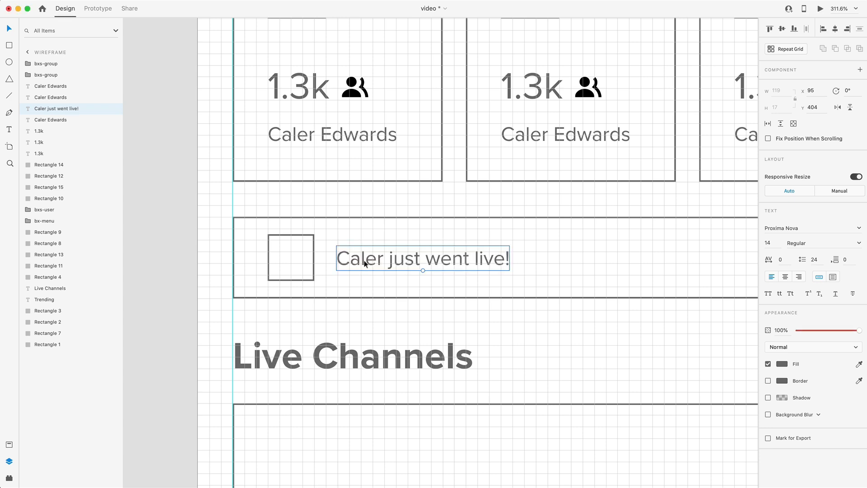
left_click_drag(364, 260, 334, 256)
Set only the first name in the notification text to Bold weight
double_click(385, 258)
left_click(385, 258)
left_click(858, 244)
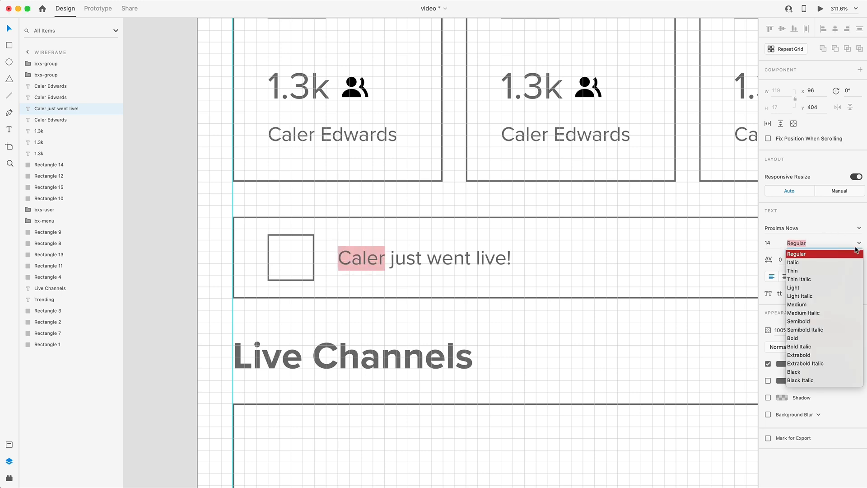
left_click(797, 339)
key("Escape")
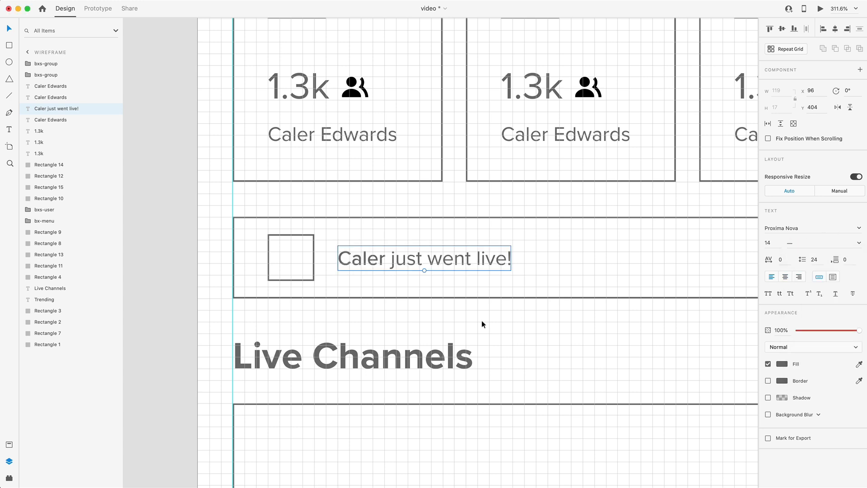
key("Escape")
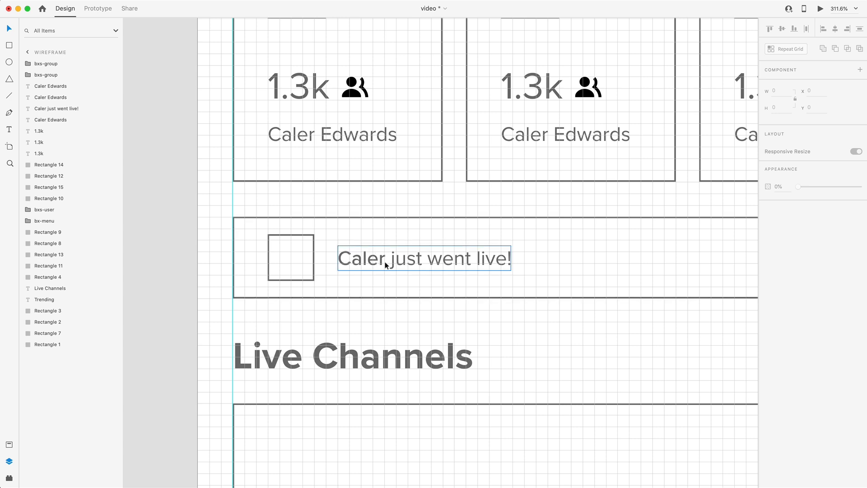
Duplicate the notification bar's image square at the bar's far end and resize it into a 94 × 40 button at X 288, Y 392
scroll(473, 310, "down", 4)
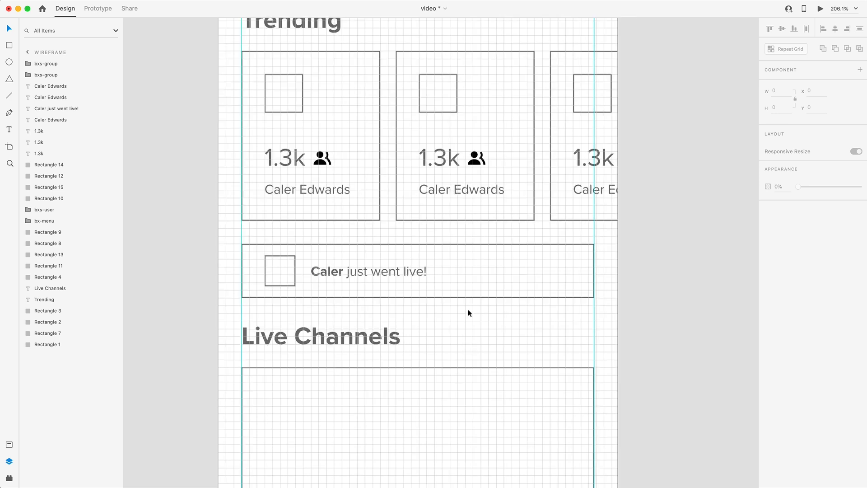
left_click_drag(278, 274, 587, 265)
scroll(556, 270, "up", 10)
left_click_drag(597, 209, 598, 198)
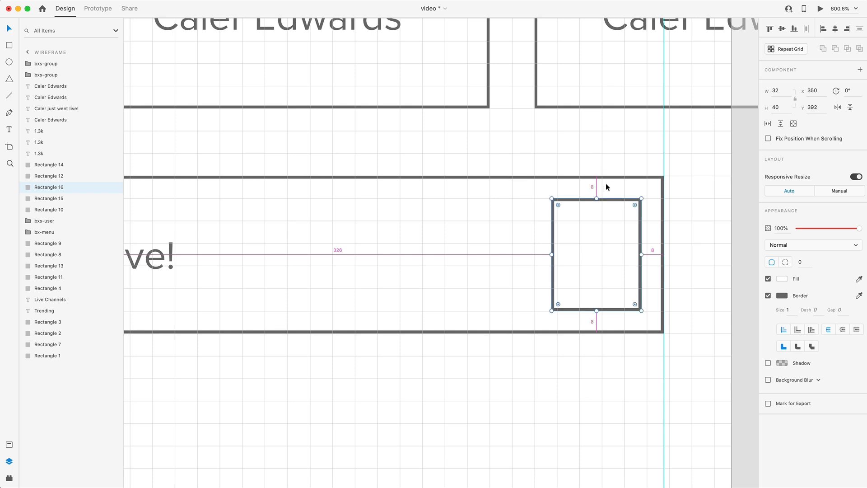
mouse_move(552, 254)
left_mouse_down()
mouse_move(375, 256)
mouse_move(585, 259)
mouse_move(563, 256)
left_mouse_up()
Copy the notification text into the button as a centered VIEW label in Medium weight
scroll(370, 264, "down", 5)
double_click(562, 261)
key("super+a")
type("VIEW")
key("Escape")
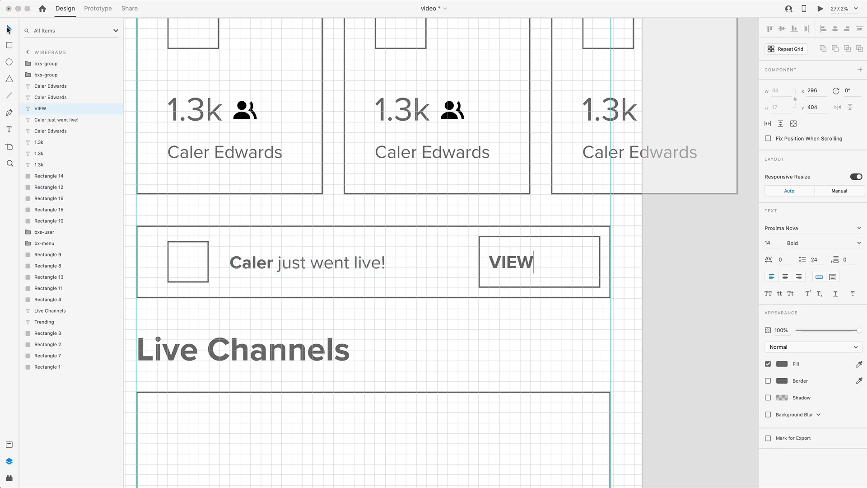
left_click_drag(511, 262, 539, 262)
left_click(858, 244)
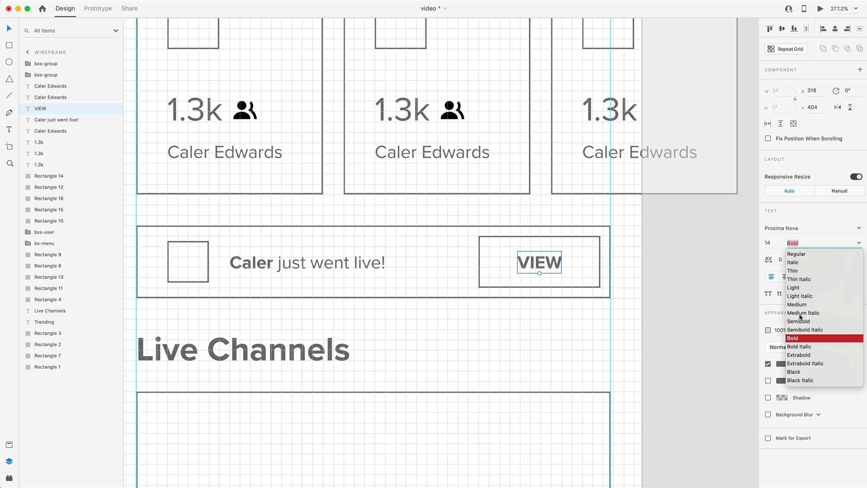
left_click(796, 304)
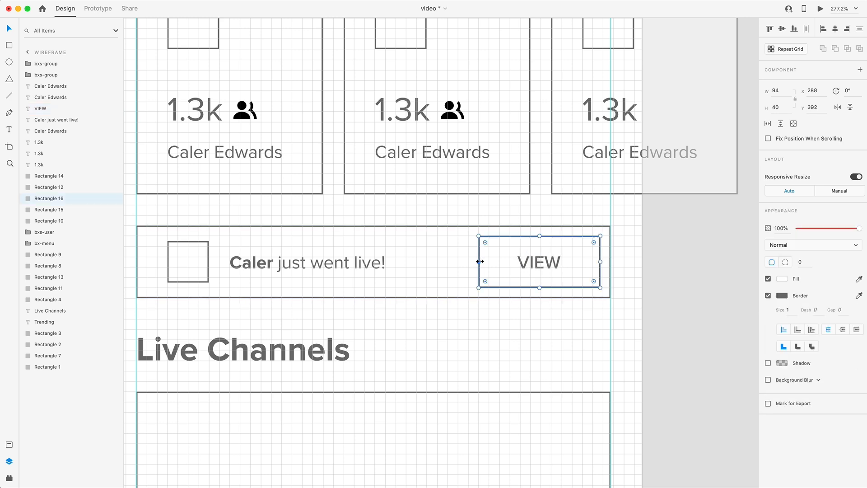
Narrow the VIEW button so it starts at X 296 and center the label horizontally in it
left_click_drag(480, 262, 491, 262)
left_click(546, 266, "shift")
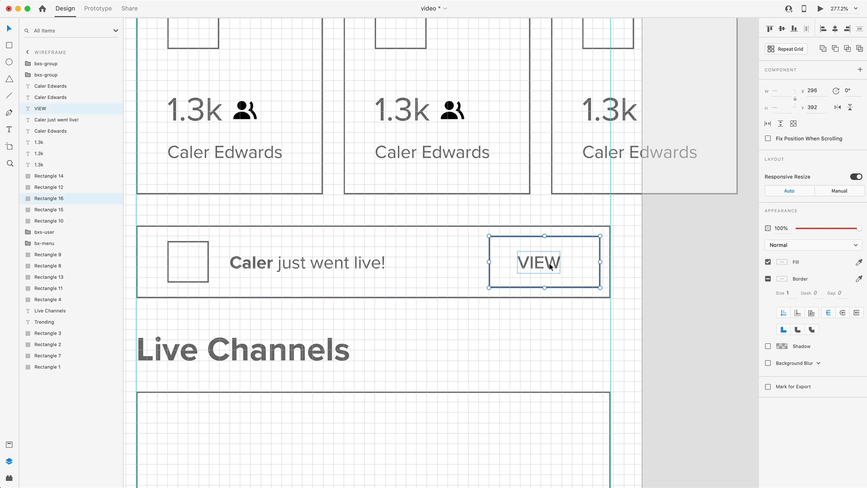
left_click(836, 30)
left_click(693, 312)
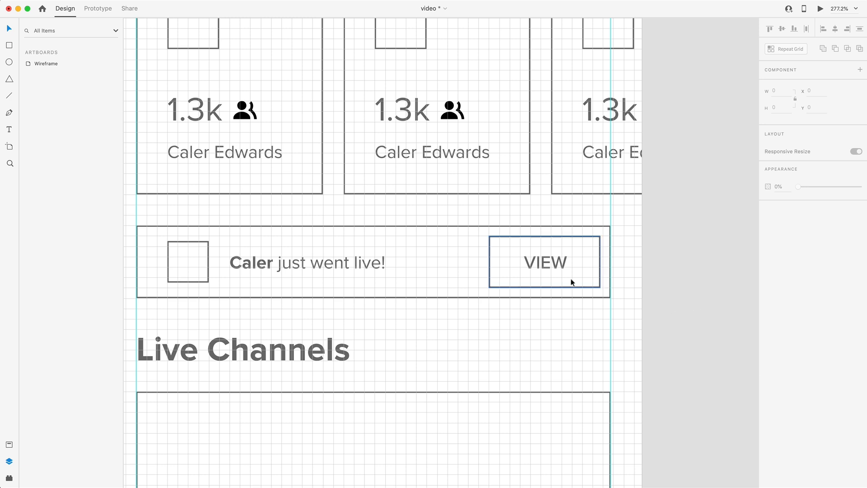
Delete the second, lower Live Channels card that runs past the artboard's bottom edge
scroll(568, 283, "down", 5)
scroll(309, 314, "up", 2)
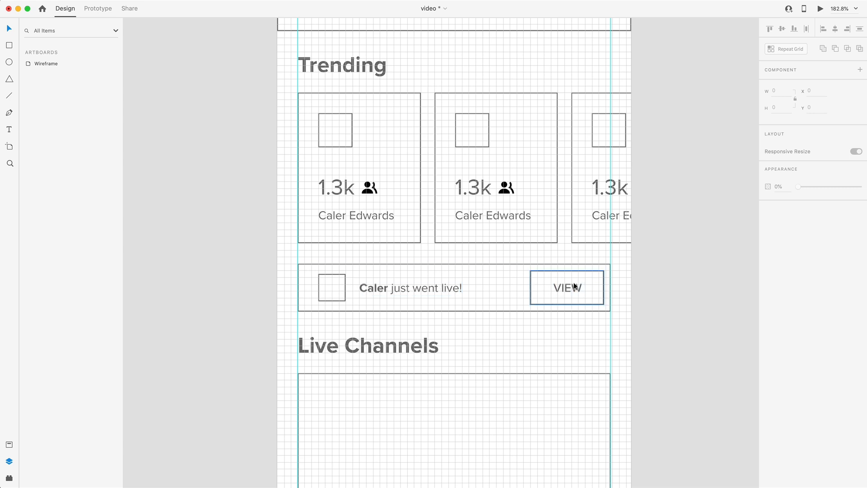
scroll(511, 262, "down", 5)
scroll(516, 229, "down", 2)
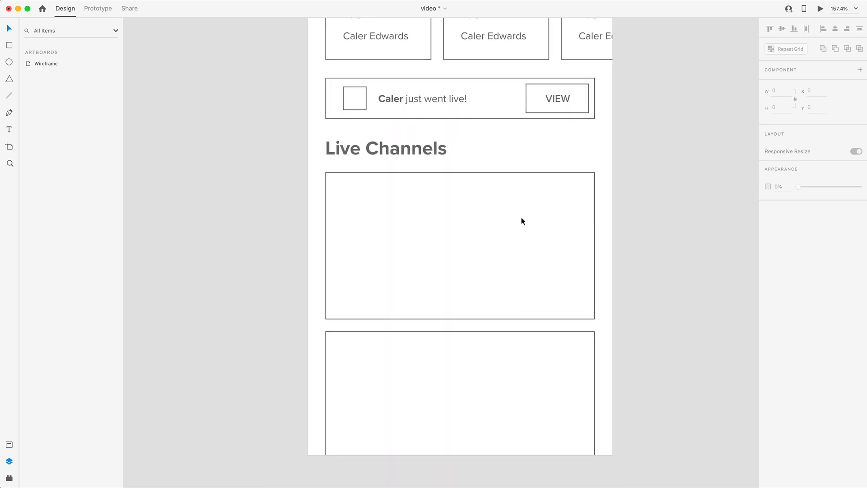
scroll(521, 224, "down", 2)
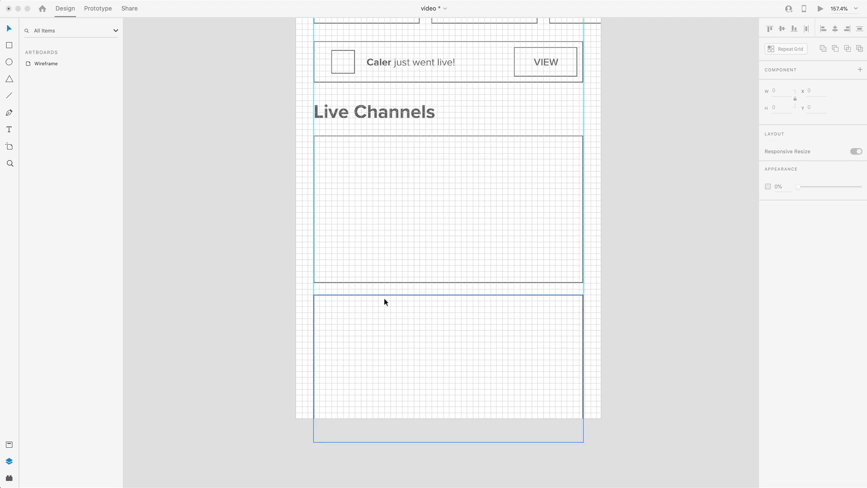
left_click(404, 302)
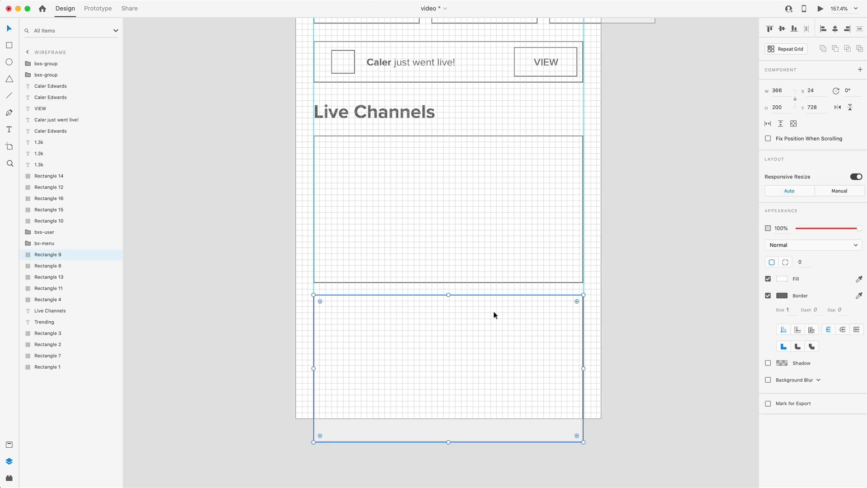
key("Delete")
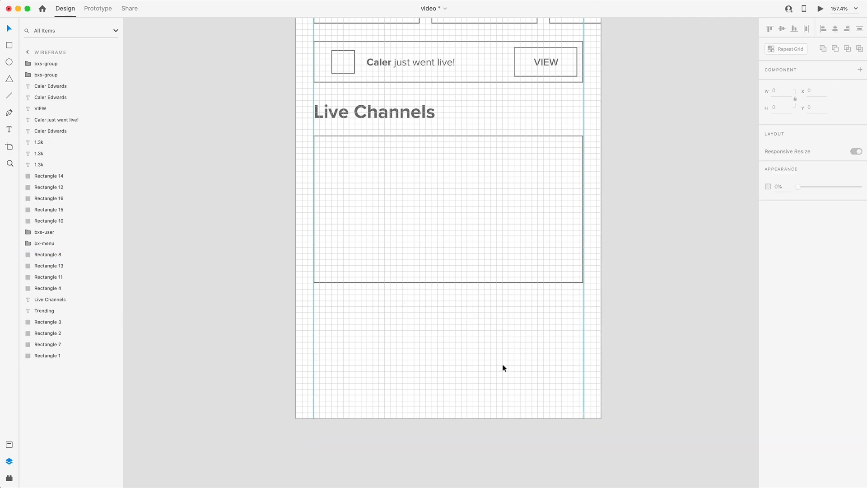
Draw an 80 × 40 rectangle in the upper-left corner of the Live Channels card at X 40, Y 528
left_click(10, 45)
left_click_drag(326, 148, 383, 176)
key("v")
Copy the VIEW label into the new rectangle at X 60, Y 536 and change its text to LIVE
scroll(385, 177, "up", 5)
mouse_move(688, 53)
left_mouse_down()
mouse_move(453, 223)
mouse_move(237, 294)
left_mouse_up()
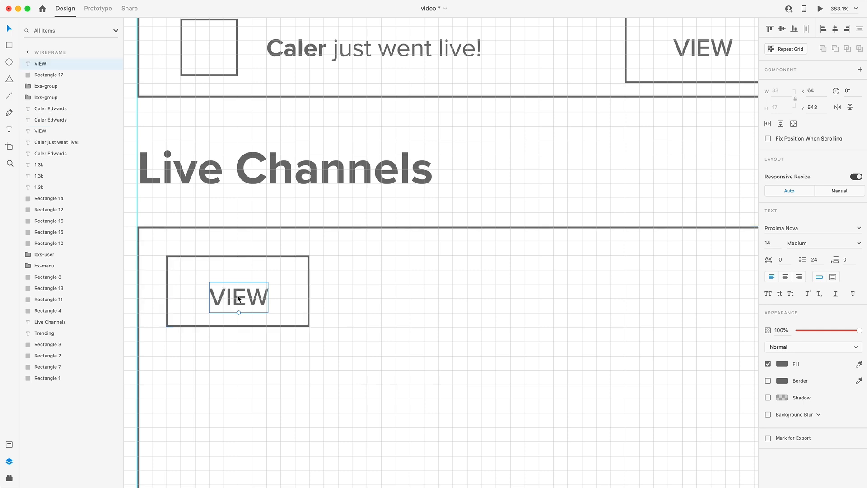
scroll(237, 295, "left", 3)
left_click_drag(354, 288, 349, 276)
double_click(349, 278)
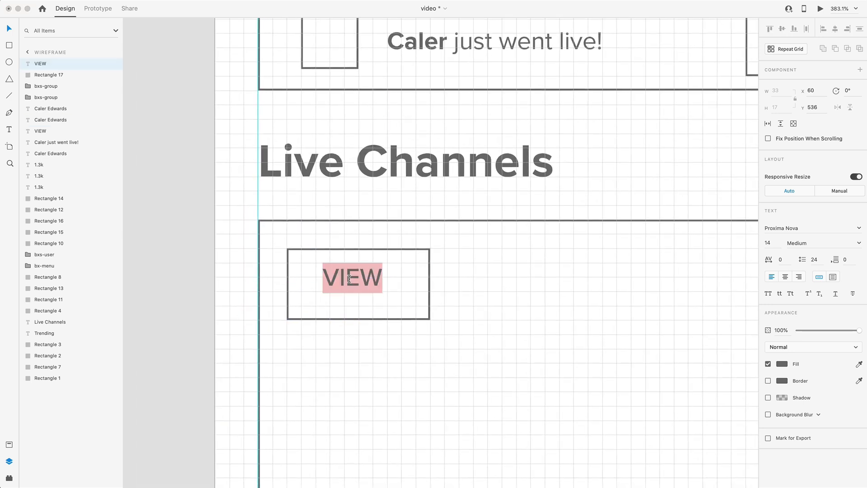
type("LIVE")
key("Escape")
Format the LIVE text as all caps at size 12 with line spacing 16
left_click(770, 293)
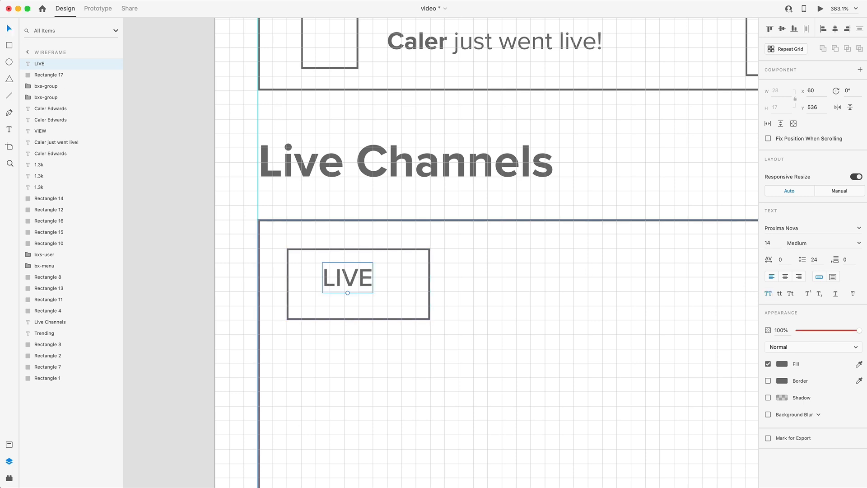
left_click(773, 240)
type("12")
key("Return")
left_click(813, 259)
type("16")
key("Return")
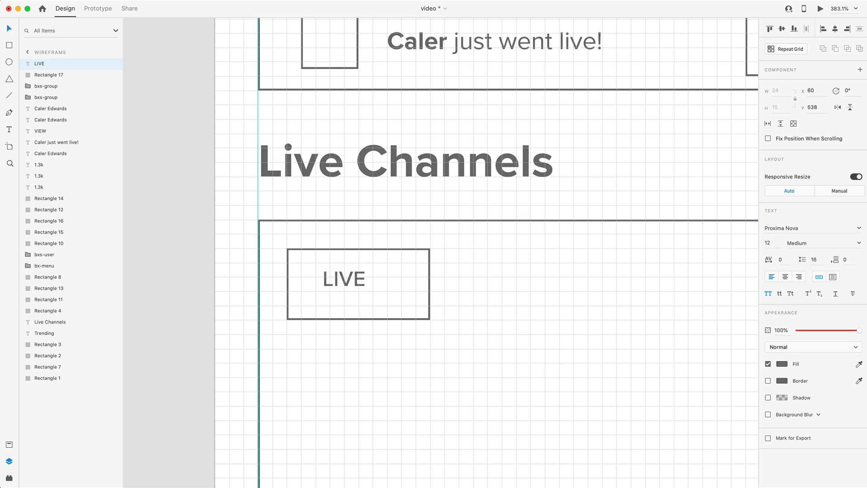
Center the LIVE text vertically and horizontally in its rectangle and group the two
left_click(391, 285, "shift")
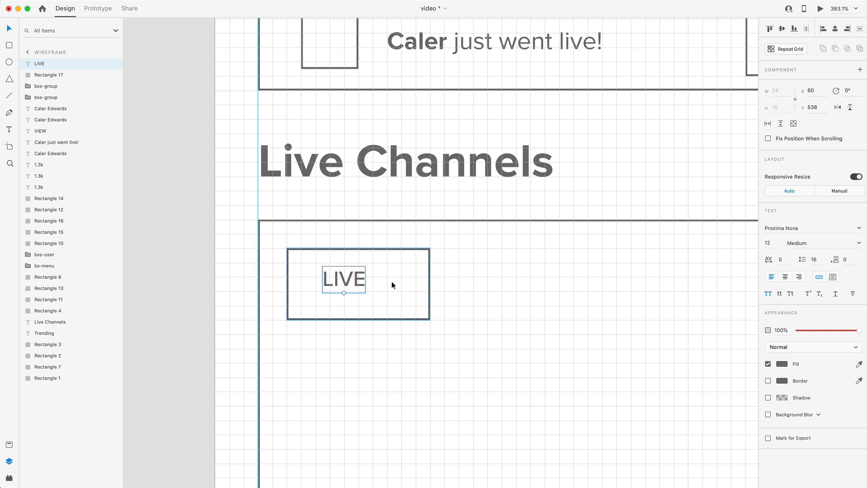
left_click(781, 29)
left_click(835, 28)
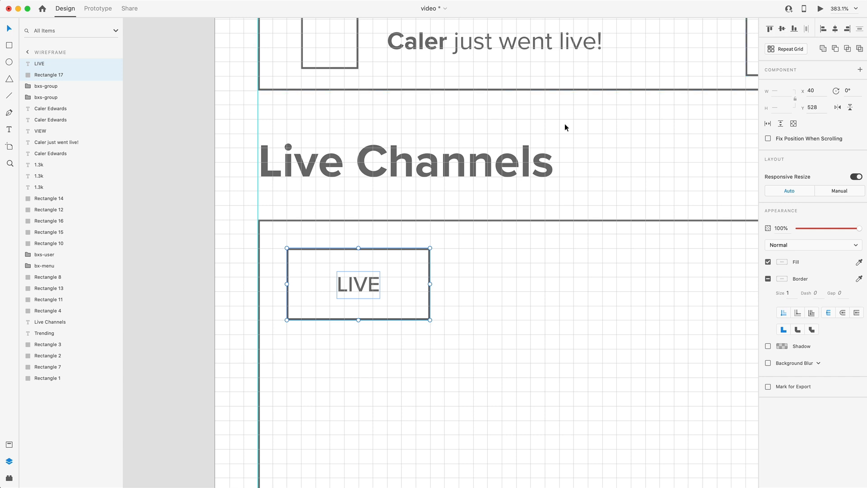
key("super+g")
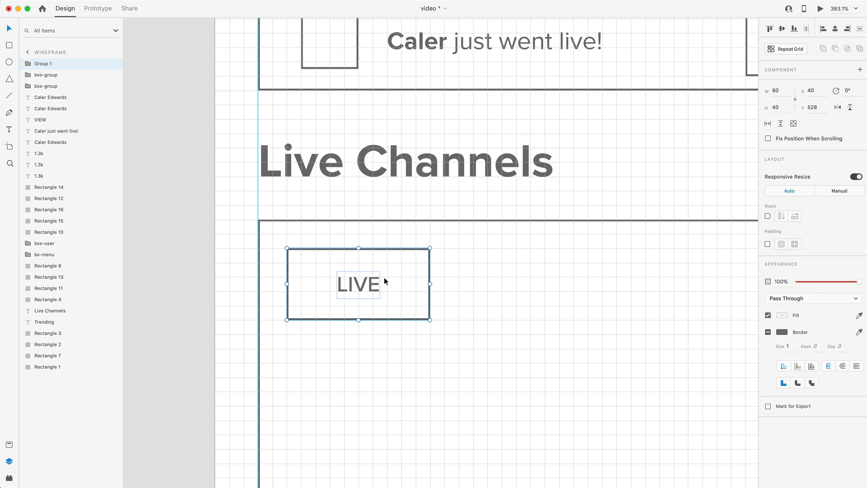
Enable padding on the LIVE group, with 4 on the top and bottom and 8 on the right and left
left_click(767, 245)
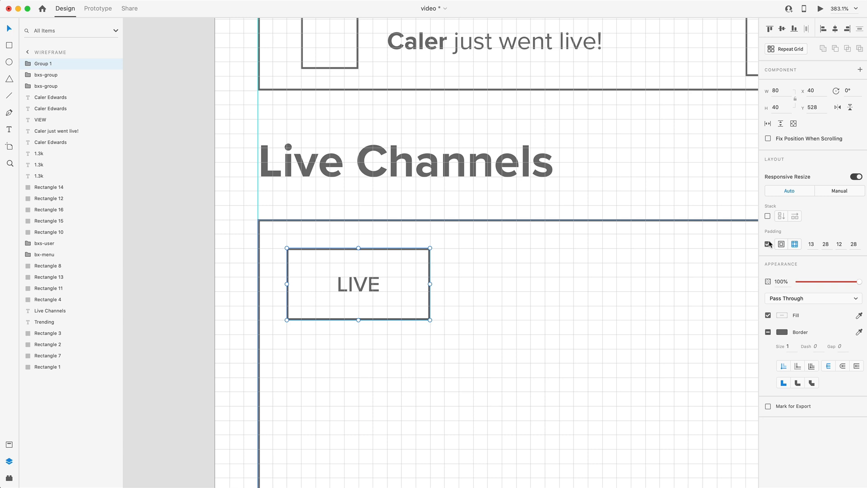
left_click(811, 242)
key("Up")
type("4")
key("Tab")
key("Tab")
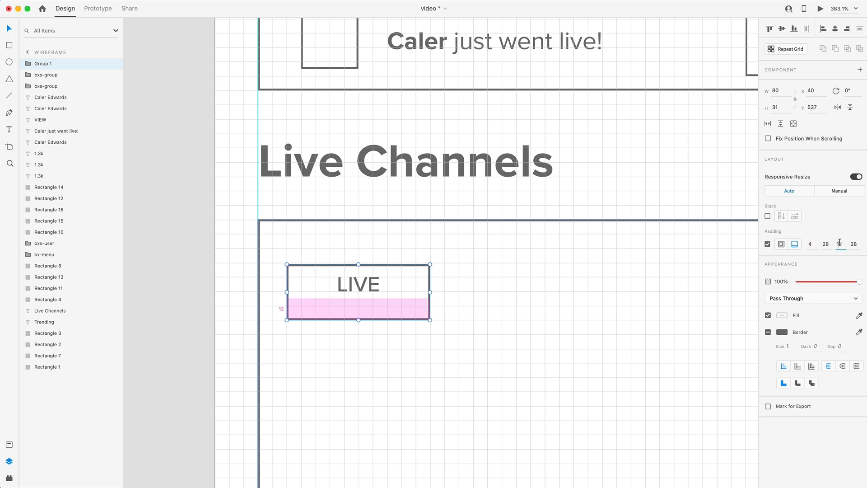
type("4")
left_click(825, 243)
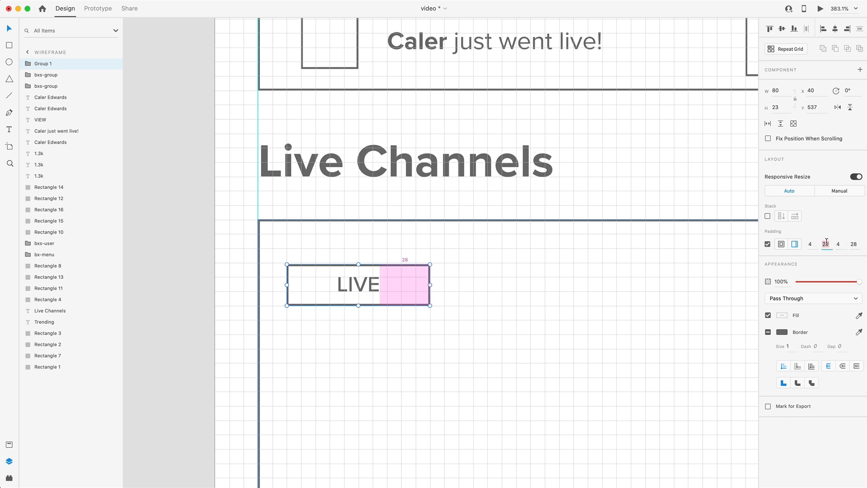
type("8")
left_click(854, 244)
type("8")
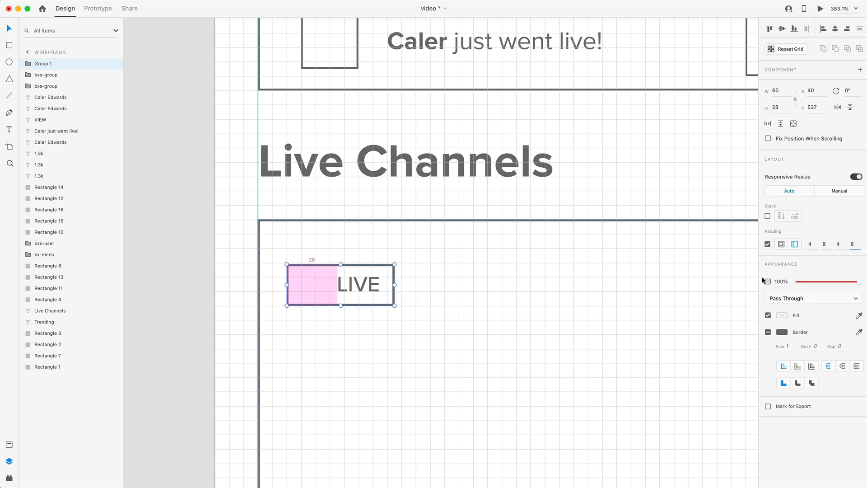
key("Return")
Move the LIVE badge to X 48, Y 528 in the upper-left corner of the Live Channels card
left_click_drag(356, 272, 334, 270)
key("alt")
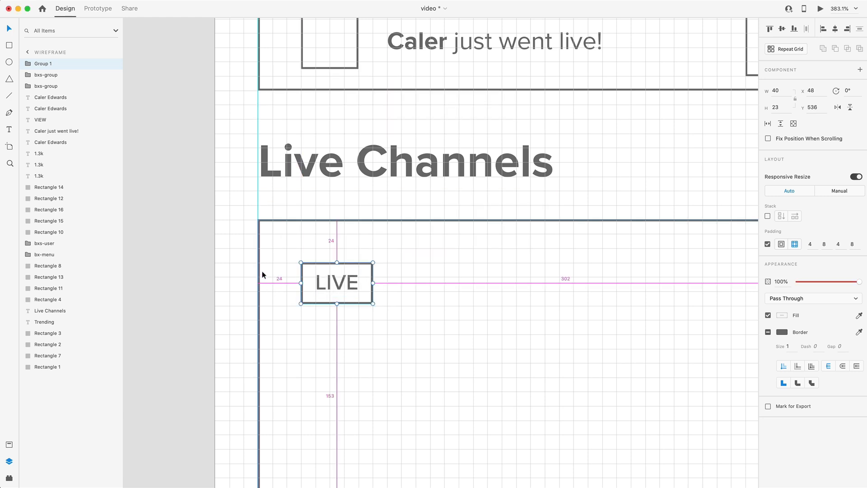
left_click_drag(359, 274, 360, 255)
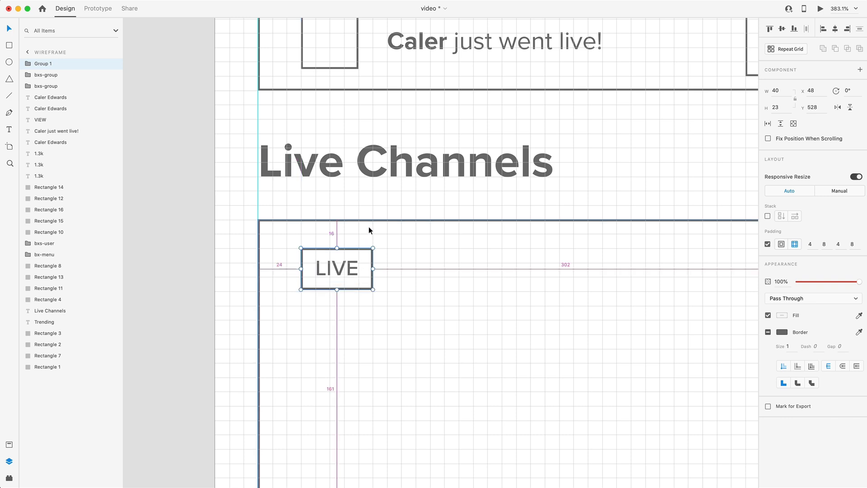
Duplicate the LIVE badge to its right at X 96, Y 528 and change the copy's text to 1,983
left_click_drag(367, 280, 404, 277)
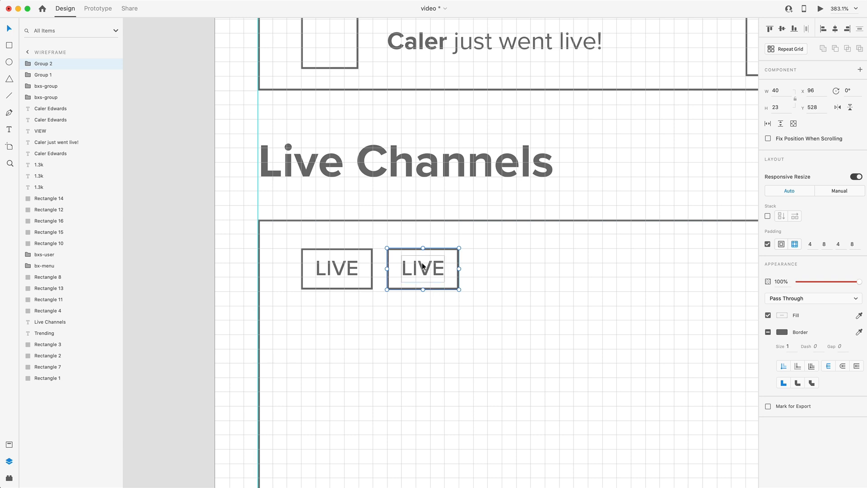
double_click(422, 268)
double_click(421, 268)
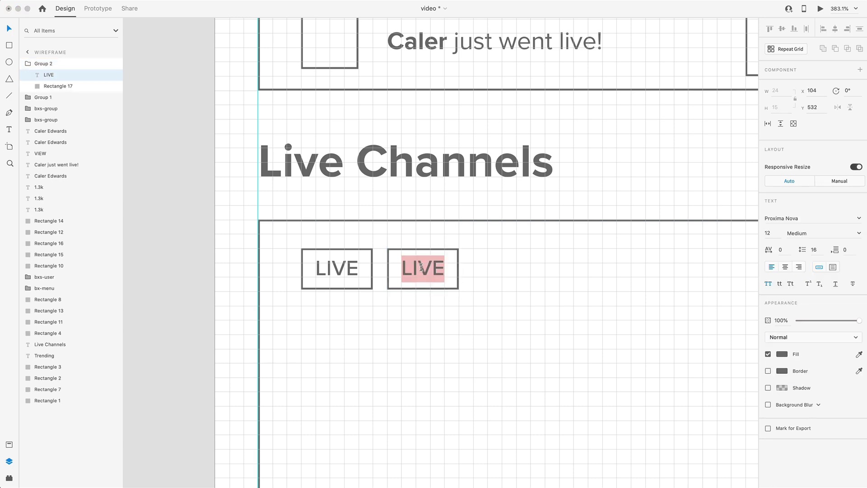
type("1,")
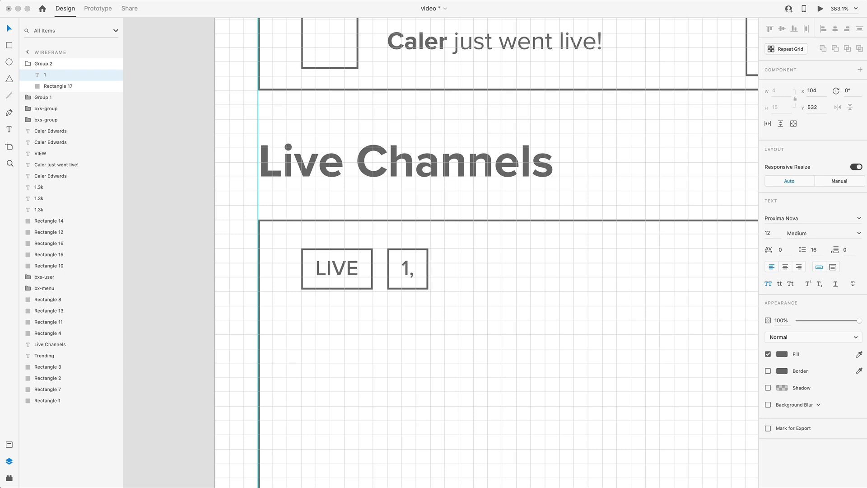
type("983")
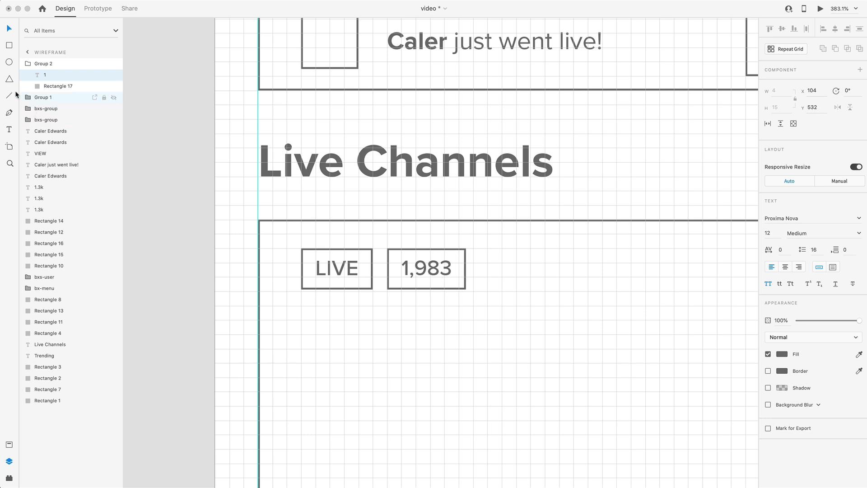
Set the font weight of the 1,983 text to Regular
key("Escape")
left_click(858, 233)
left_click(788, 246)
left_click(320, 309)
Switch to Nucleo, search for eye in Google Material Icons, and place the 24px eye icon in the 1,983 badge
key("super+Tab")
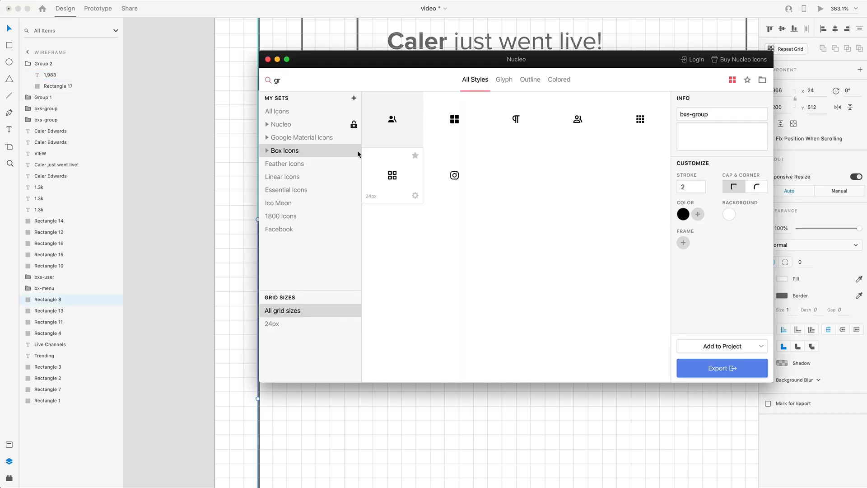
key("super+a")
type("eye")
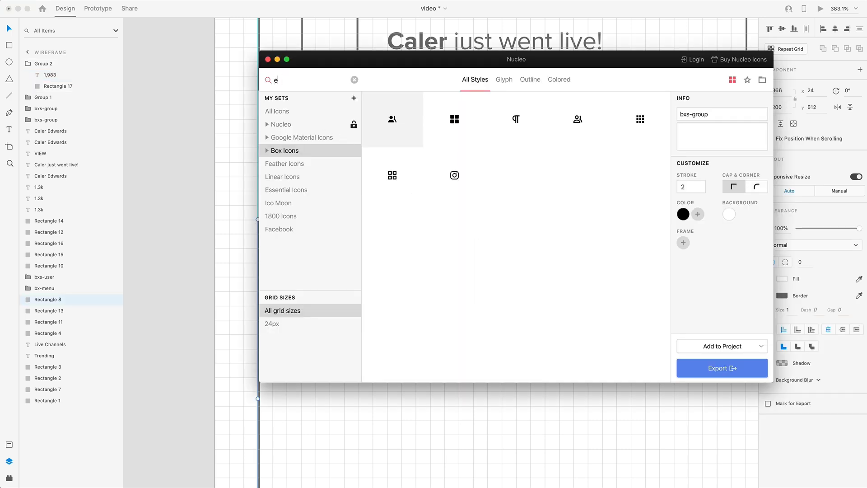
left_click(313, 138)
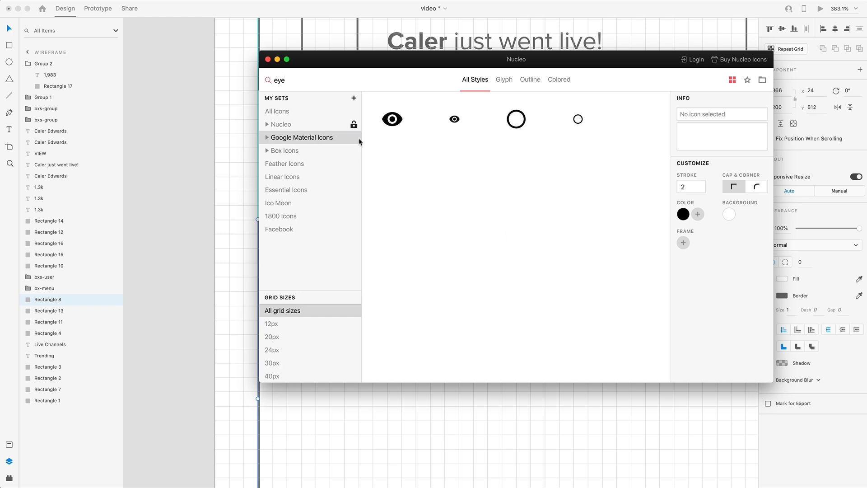
left_click_drag(404, 75, 723, 101)
left_click_drag(765, 130, 397, 269)
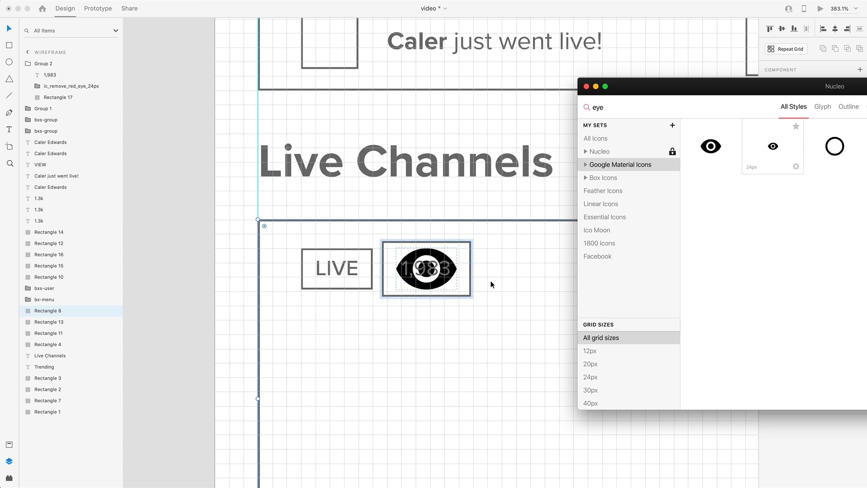
Set the eye icon's width to 12 and place it just left of the 1,983 text
left_click(490, 280)
left_click(784, 91)
type("12")
key("Return")
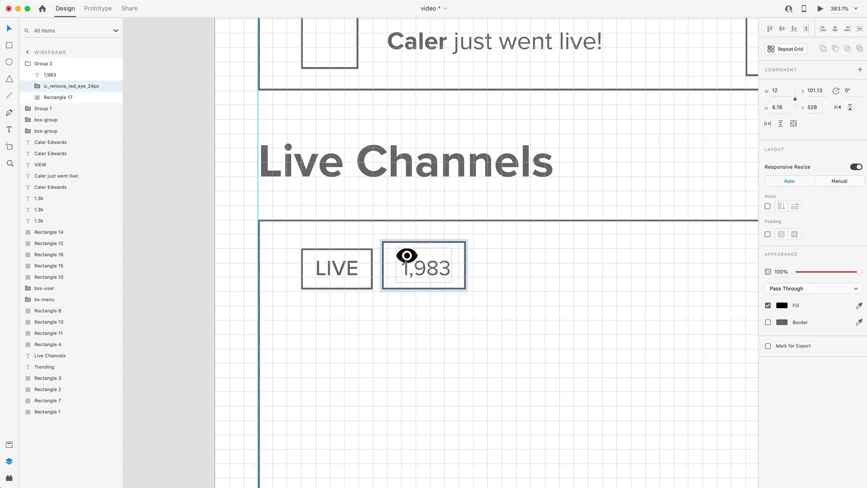
left_click_drag(414, 254, 398, 266)
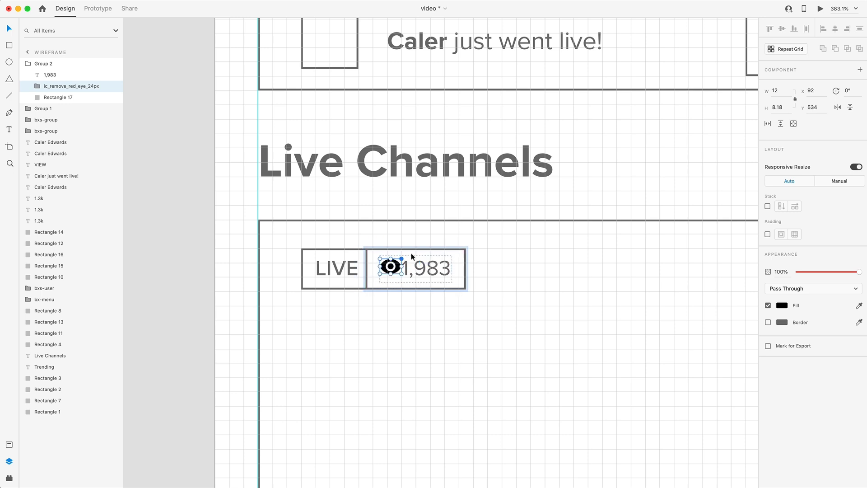
Nudge the eye icon 1 down and 4 away from the 1,983 text, and move the badge to X 96, Y 528
left_click(518, 306)
left_click(423, 272)
scroll(409, 280, "up", 10)
double_click(371, 246)
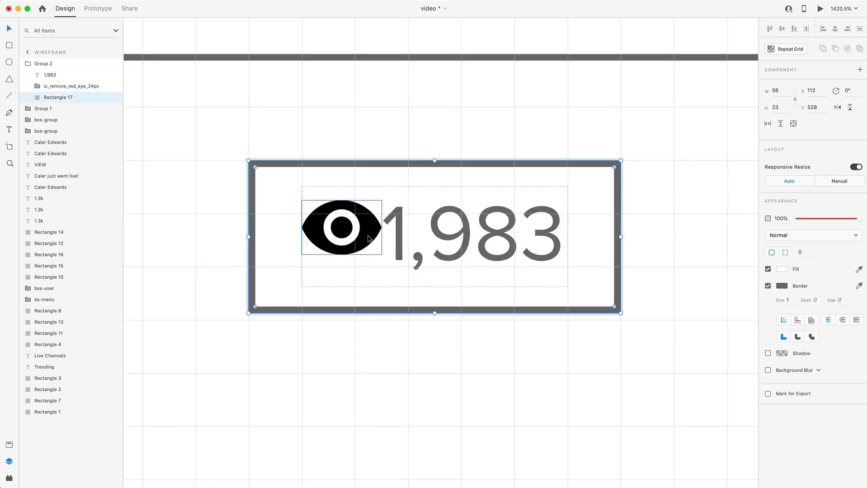
left_click(369, 237)
key("Left")
key("Left")
key("Down")
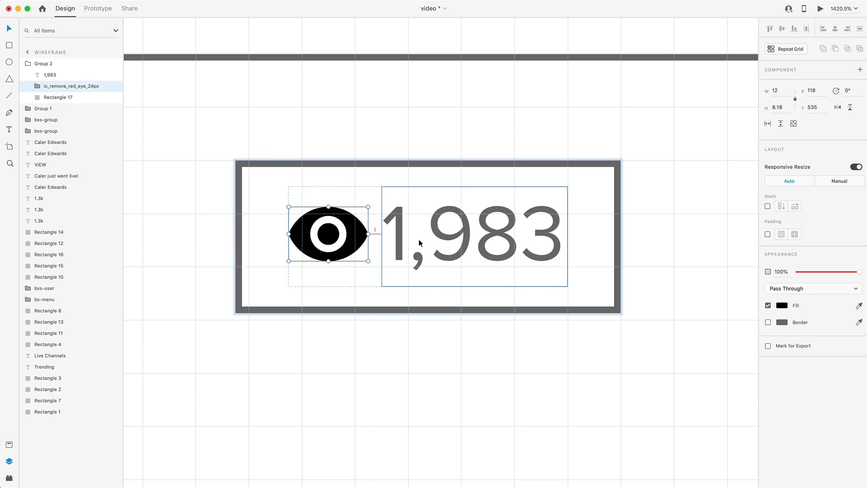
key("Left")
key("Left")
left_click(419, 241, "shift")
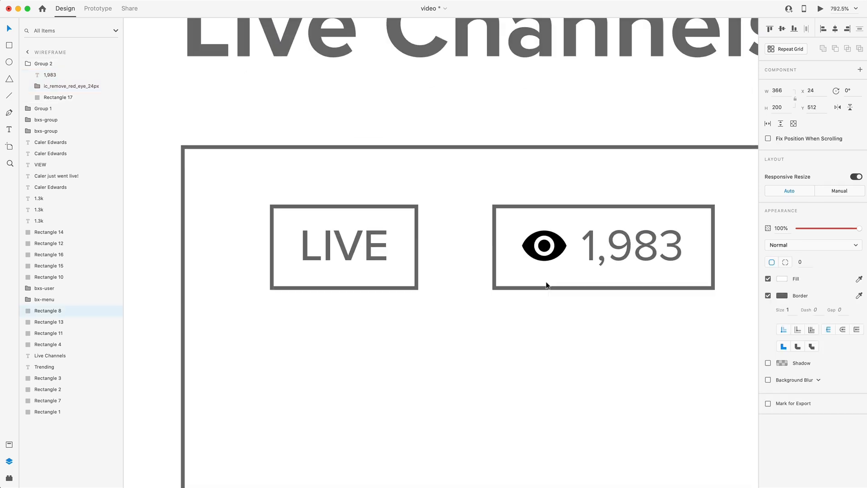
left_click_drag(544, 280, 500, 274)
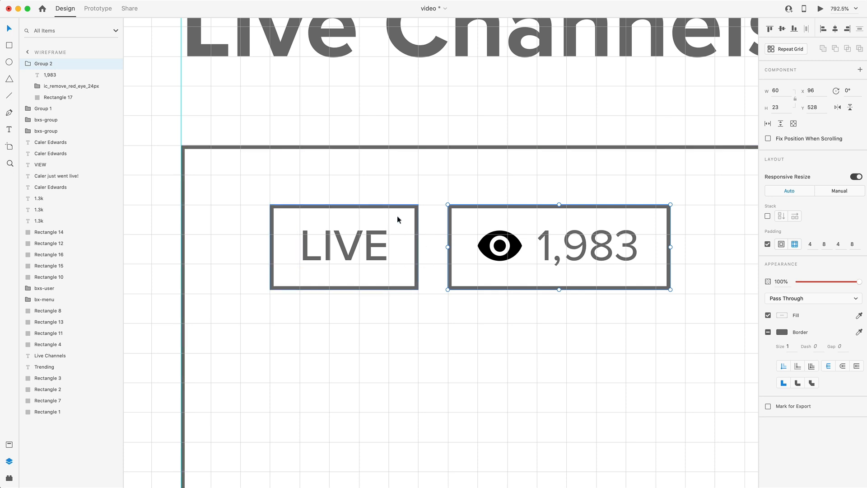
Copy the 40 × 40 square from the first Trending card to X 24, Y 728 below the Live Channels card
scroll(621, 340, "down", 10)
scroll(623, 338, "right", 5)
scroll(622, 337, "down", 5)
key("Escape")
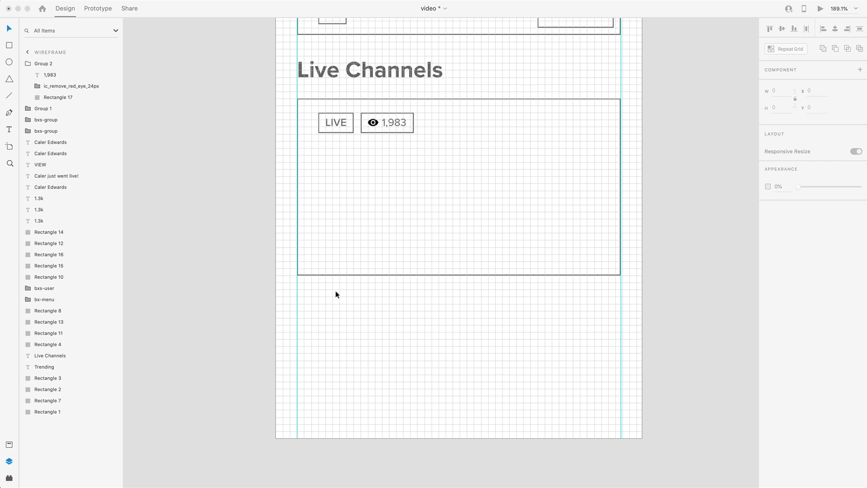
scroll(402, 310, "down", 5)
left_click_drag(379, 62, 392, 314)
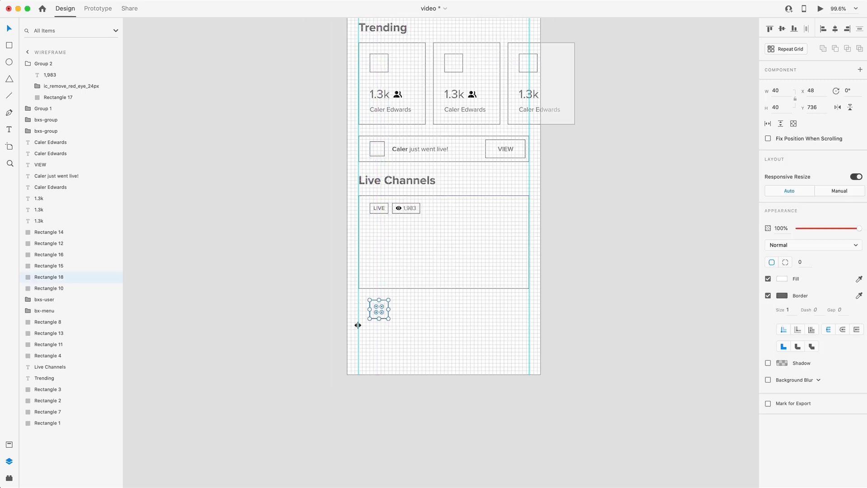
scroll(327, 265, "up", 5)
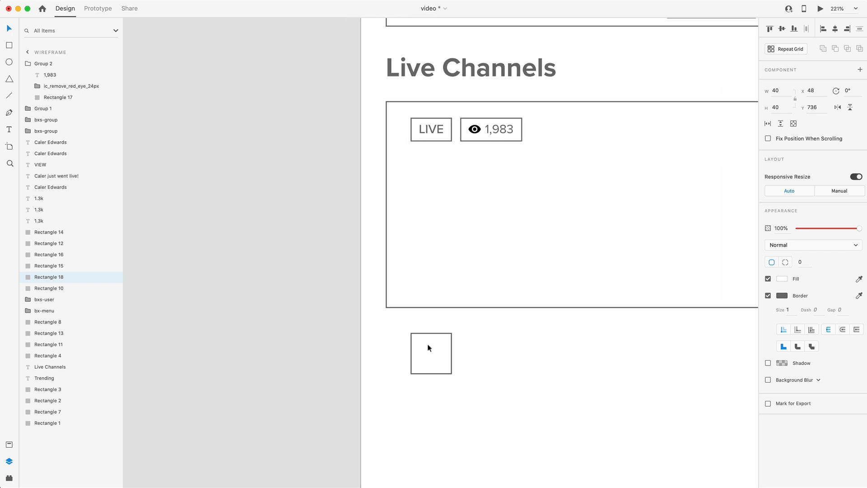
scroll(428, 344, "down", 2)
left_click_drag(420, 325, 391, 304)
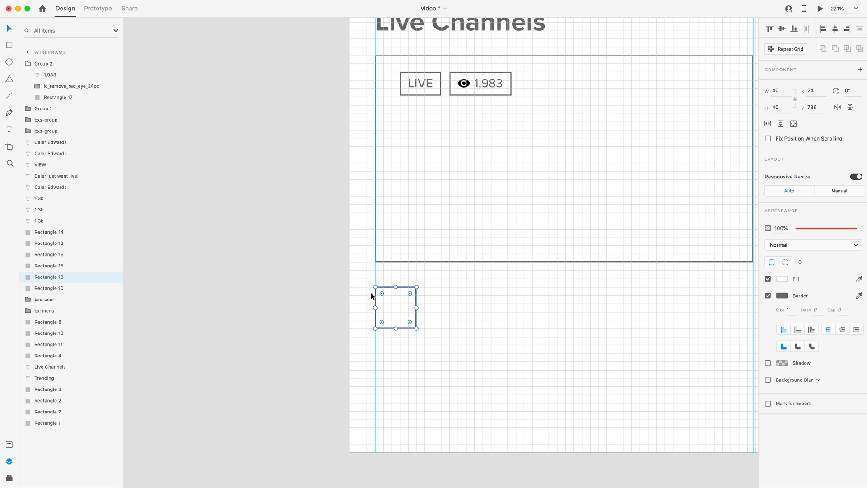
left_click_drag(395, 309, 405, 293)
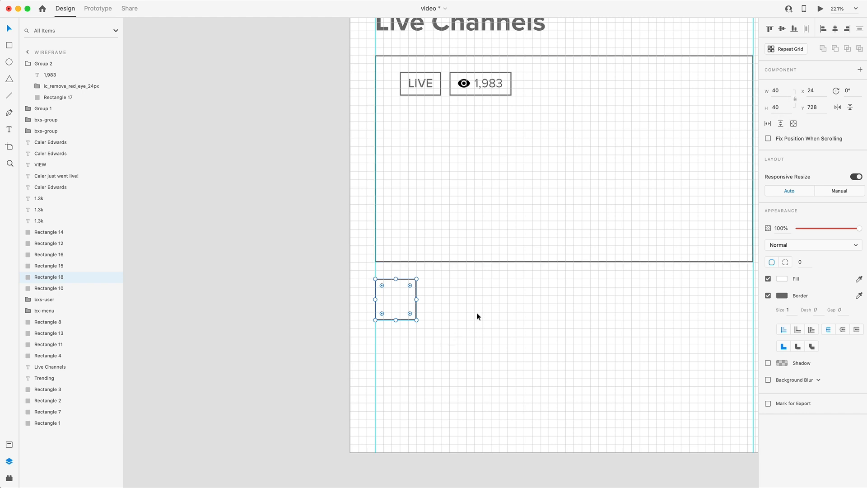
Copy the notification bar's went-live text beside the new square and change it to the streamer's full name
scroll(382, 301, "down", 5)
scroll(379, 301, "up", 1)
key("alt")
left_click_drag(391, 140, 371, 341)
scroll(345, 349, "up", 3)
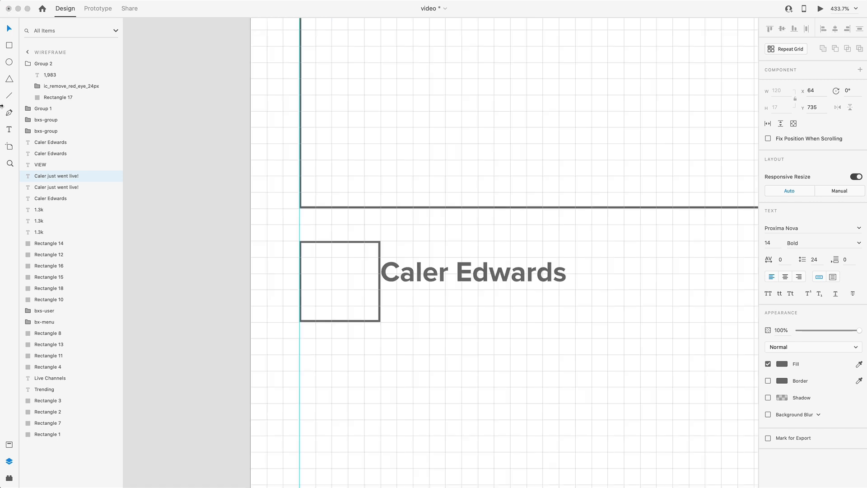
key("Escape")
Set the name text beside the square to Medium weight and move it to X 72, Y 728
left_click(811, 241)
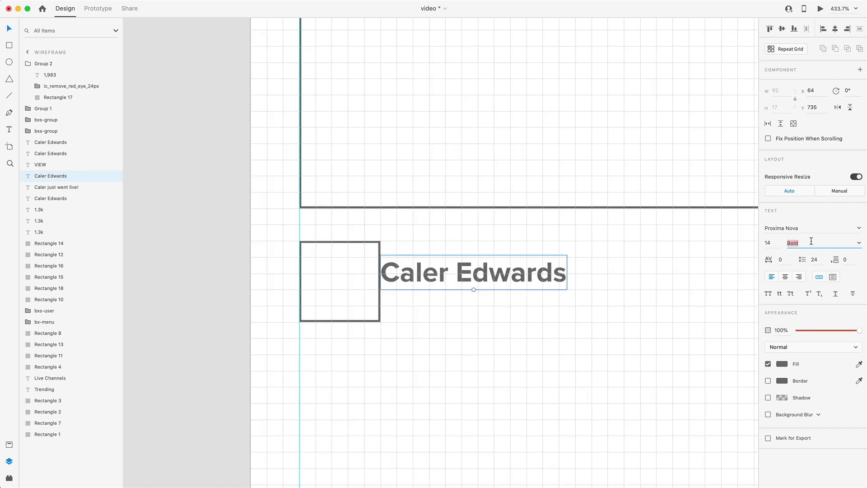
type("Medium")
key("Return")
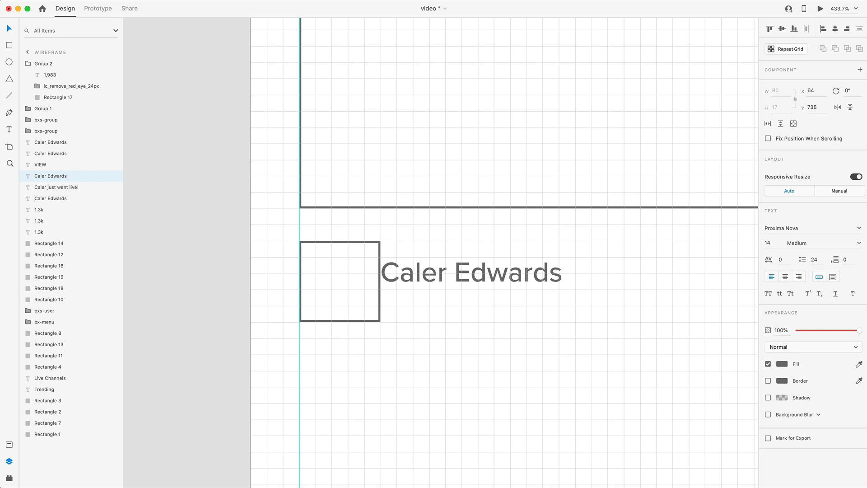
key("Right")
key("Right")
key("Right")
key("Right")
key("Right")
key("Right")
key("Right")
key("Right")
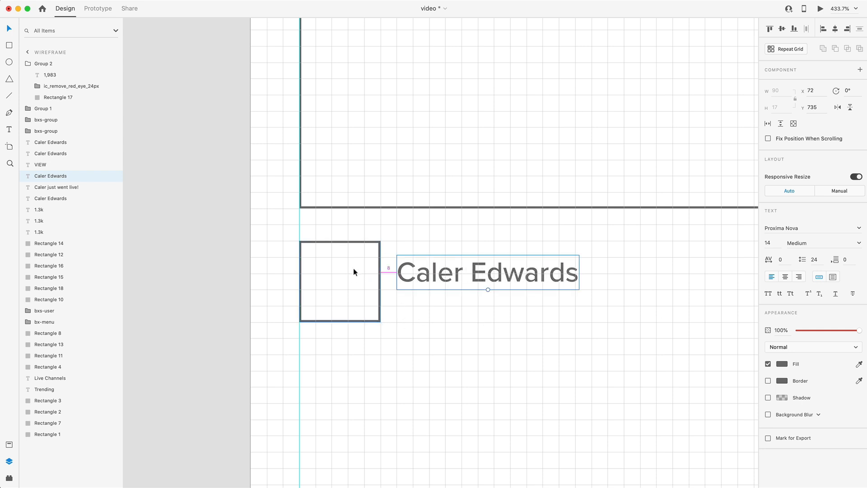
key("Up")
key("Up")
key("Up")
key("Up")
key("Up")
key("Up")
key("Up")
Duplicate the name text directly below itself at X 72, Y 745
left_click_drag(506, 261, 502, 289, "alt")
left_click_drag(441, 288, 450, 297)
key("Up")
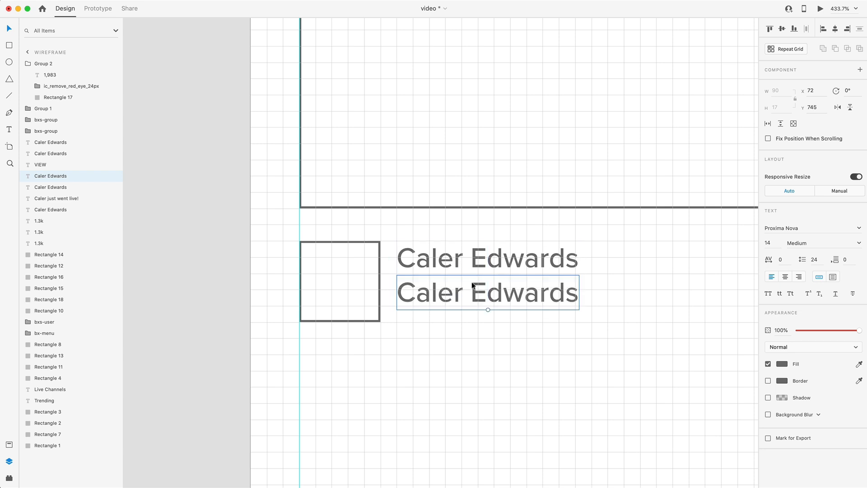
Set the duplicated text's size to 12 and its line spacing to 16
left_click(777, 242)
type("12")
key("Return")
left_click(818, 260)
key("Return")
Change the duplicated text to Logo concept sketching
double_click(470, 291)
type("Logo concept sketching")
left_click(10, 28)
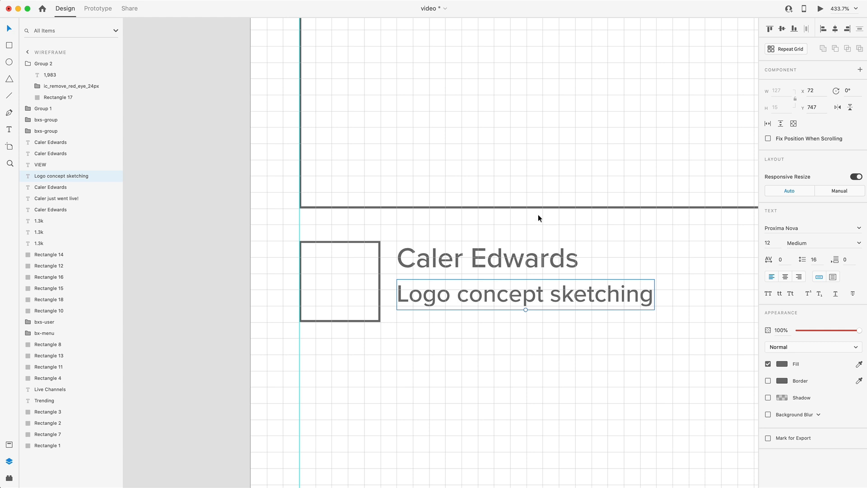
Set the Logo concept sketching text to Regular weight and move it to X 72, Y 745
left_click(858, 243)
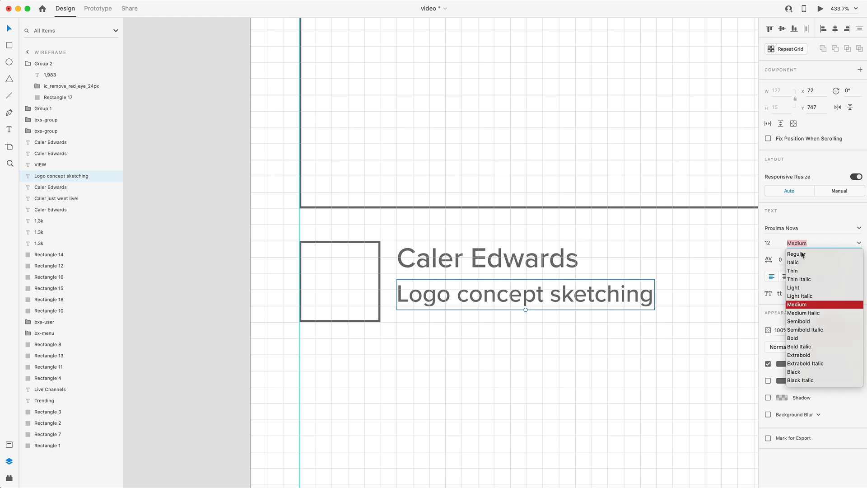
left_click(819, 253)
left_click_drag(435, 298, 433, 293)
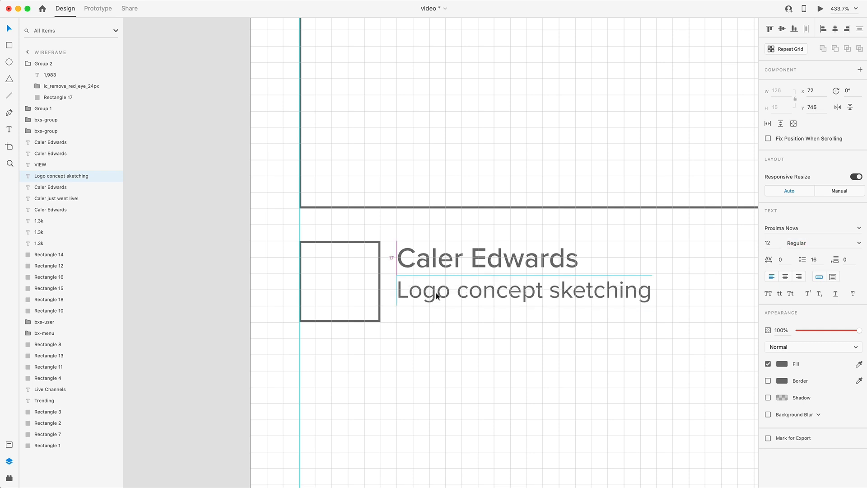
Group the streamer name with the Logo concept sketching text and align the group vertically to the middle of the avatar square
left_click(449, 258, "shift")
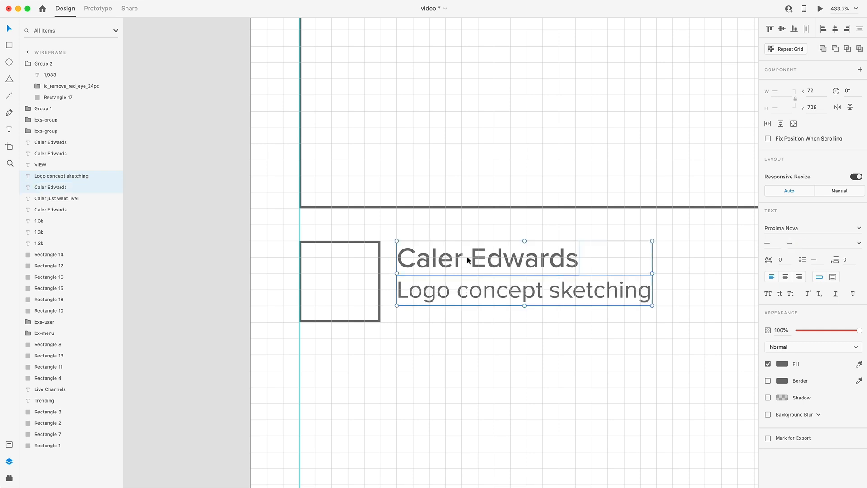
left_click(338, 286, "shift")
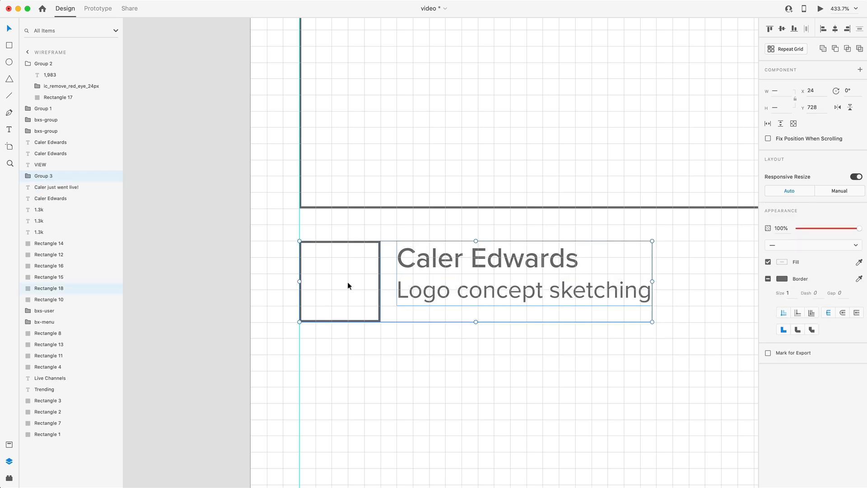
left_click(782, 28)
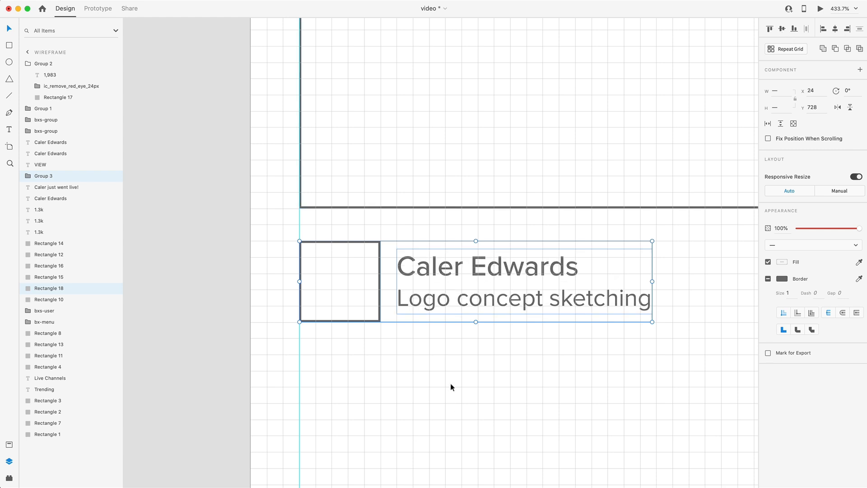
left_click(544, 401)
scroll(428, 336, "down", 5)
scroll(437, 318, "right", 6)
scroll(437, 317, "down", 2)
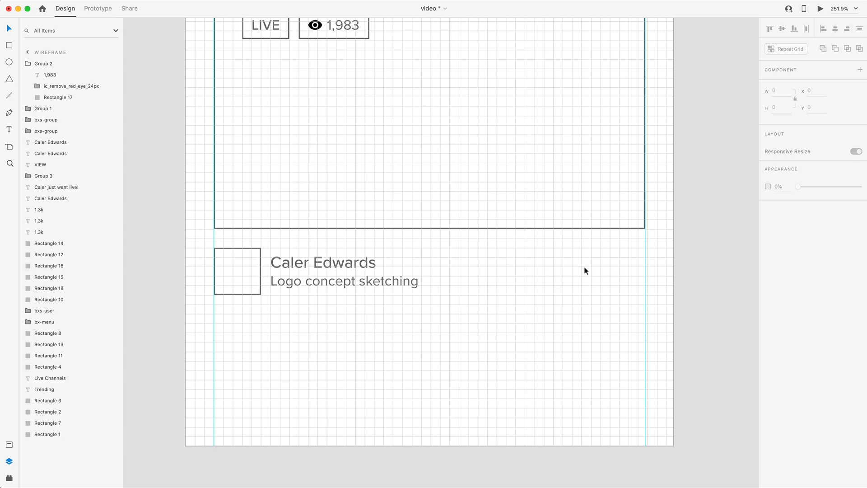
Duplicate the LIVE badge to the right margin of the streamer row and align it vertically to the avatar square's middle
scroll(587, 273, "up", 2)
left_click_drag(260, 47, 626, 296)
left_click_drag(646, 333, 253, 275)
left_click(782, 29)
left_click(632, 379)
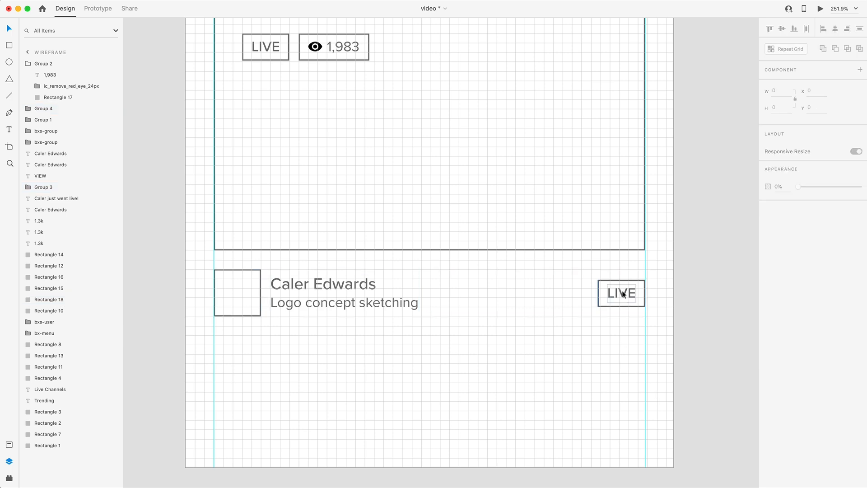
Change the duplicated badge's text to English and turn off its uppercase formatting
double_click(621, 292)
double_click(622, 292)
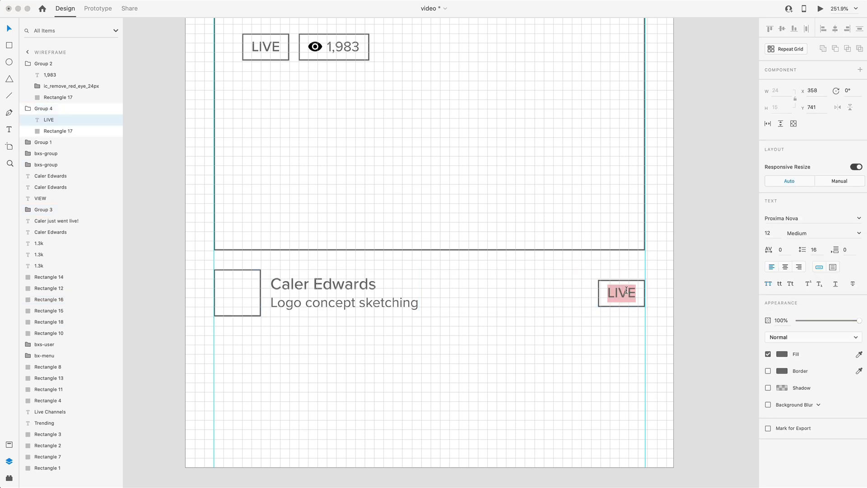
type("English")
key("Escape")
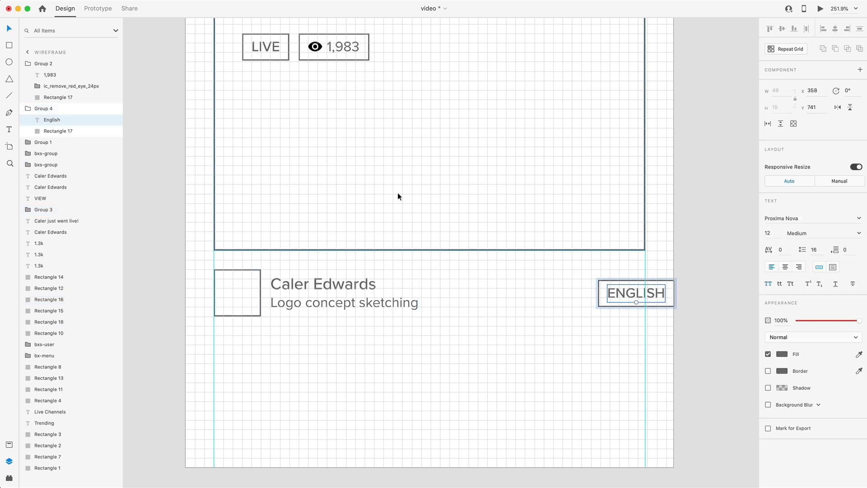
left_click(769, 284)
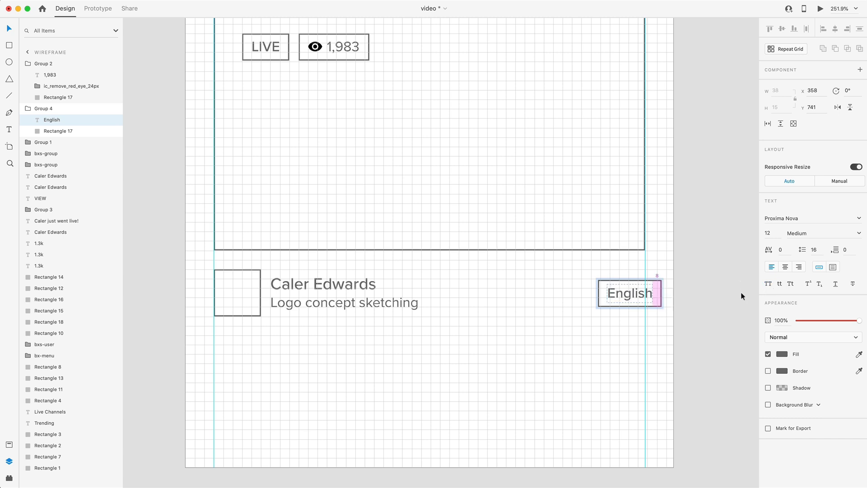
Move the English badge to X 336, Y 737 so that it ends at the right margin guide
left_click(619, 332)
left_click_drag(619, 293, 603, 294)
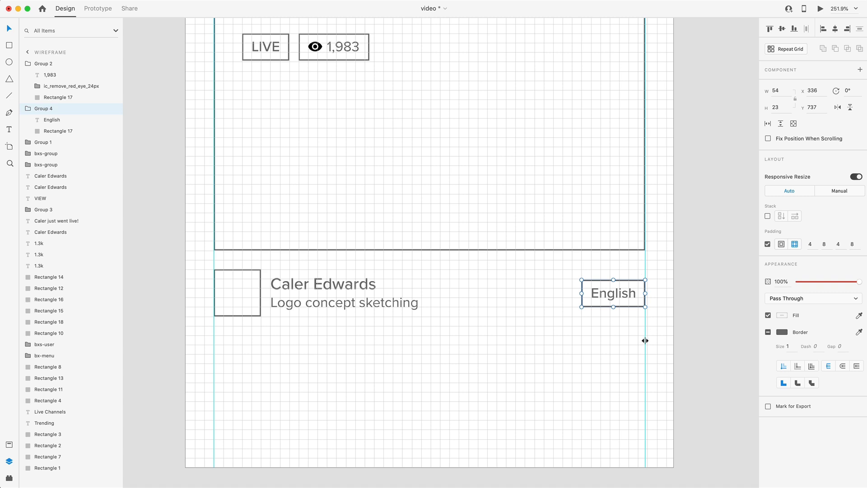
left_click(428, 315)
scroll(466, 283, "down", 5)
scroll(457, 283, "up", 3)
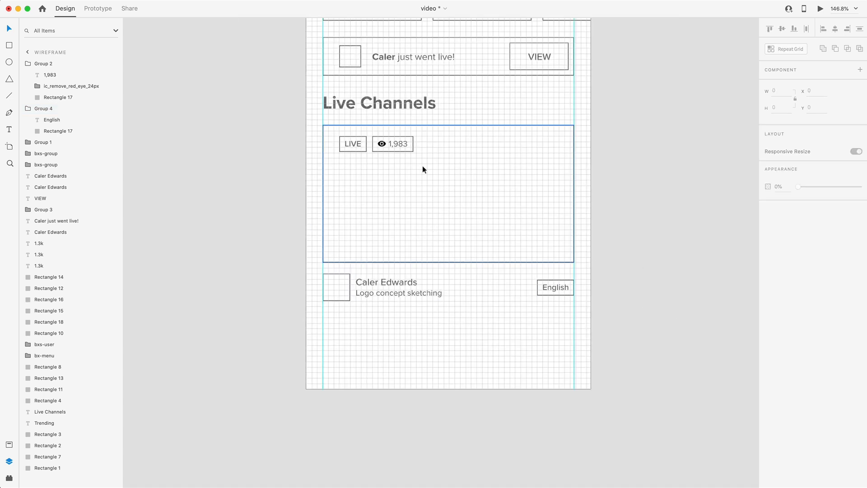
Duplicate the Live Channels card with its two badges below the streamer row at X 24, Y 792
left_click_drag(622, 262, 309, 129)
key("alt")
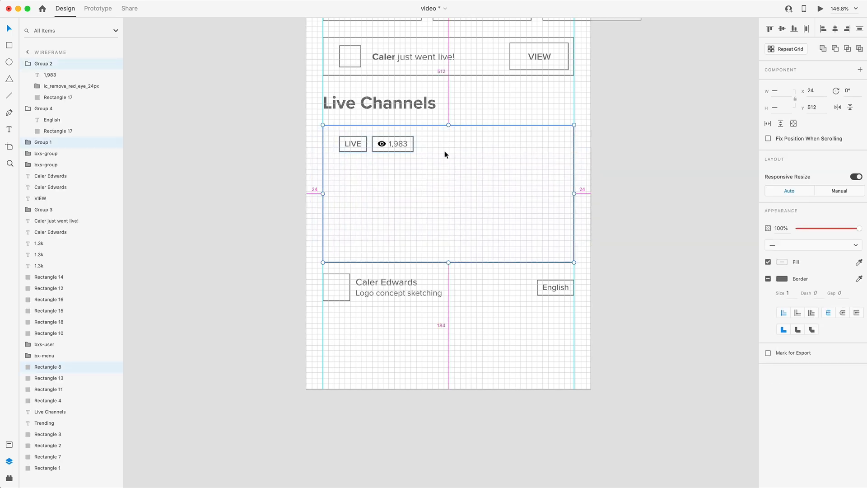
left_click_drag(445, 150, 461, 336)
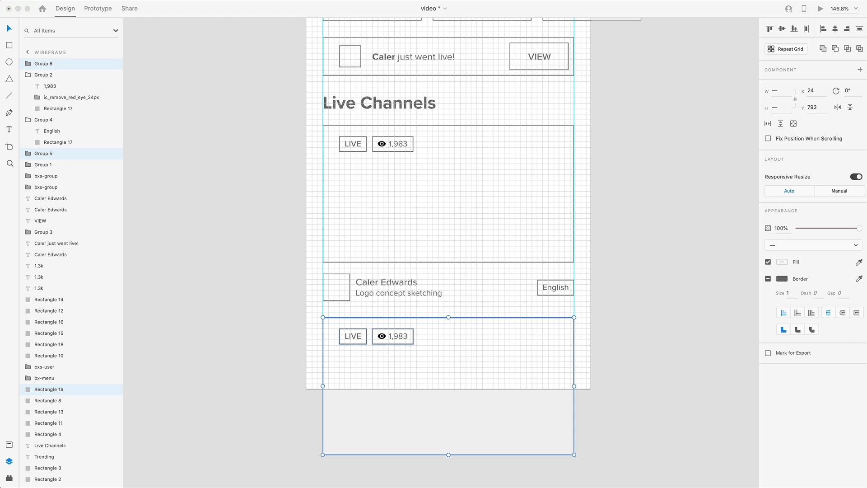
left_click(452, 323)
key("alt")
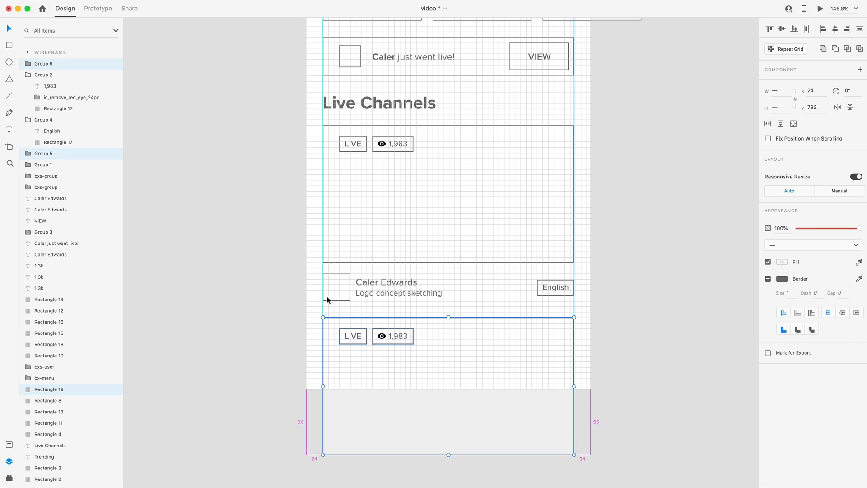
Change the viewer count in the duplicated Live Channels card to 1,303
left_click_drag(573, 300, 313, 278)
left_click(344, 319)
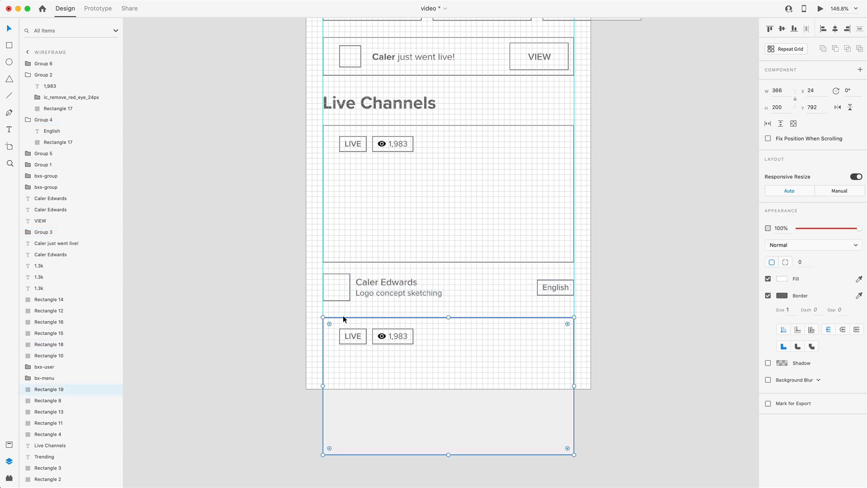
left_click(305, 301)
Review the complete wireframe with the square grid and guides toggled off and on
key("super+0")
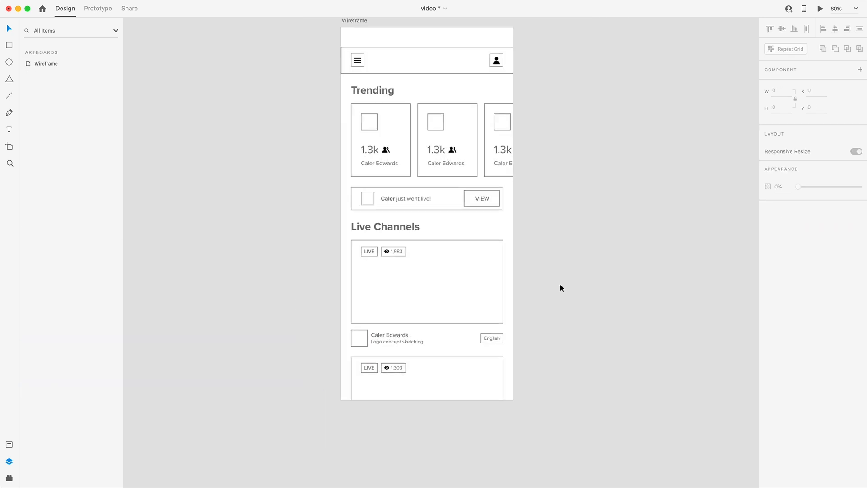
scroll(562, 283, "up", 3)
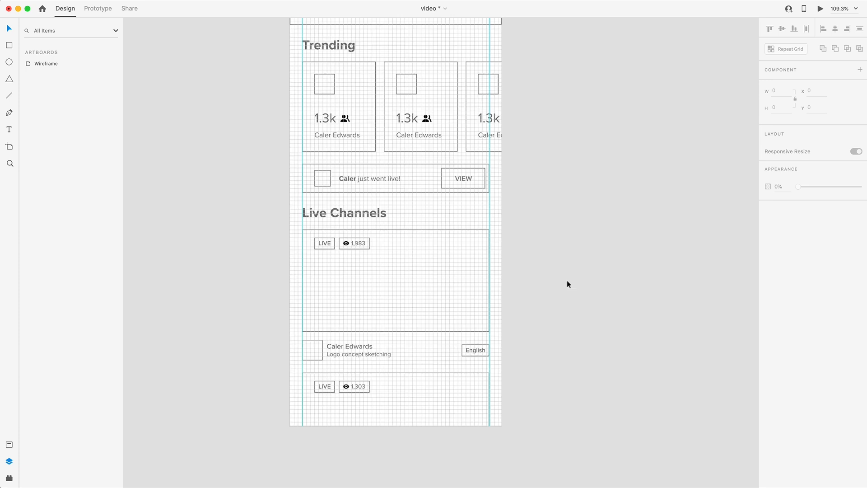
scroll(567, 283, "down", 3)
key("super+;")
key("super+'")
scroll(559, 283, "right", 1)
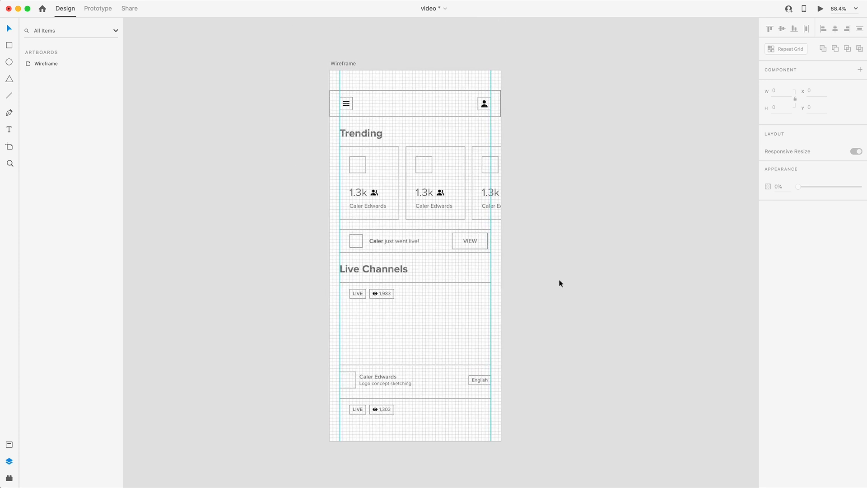
Duplicate the Wireframe artboard and name the copy Design
scroll(559, 283, "left", 1)
left_click(366, 56)
key("super+d")
double_click(561, 56)
type("Design")
key("Return")
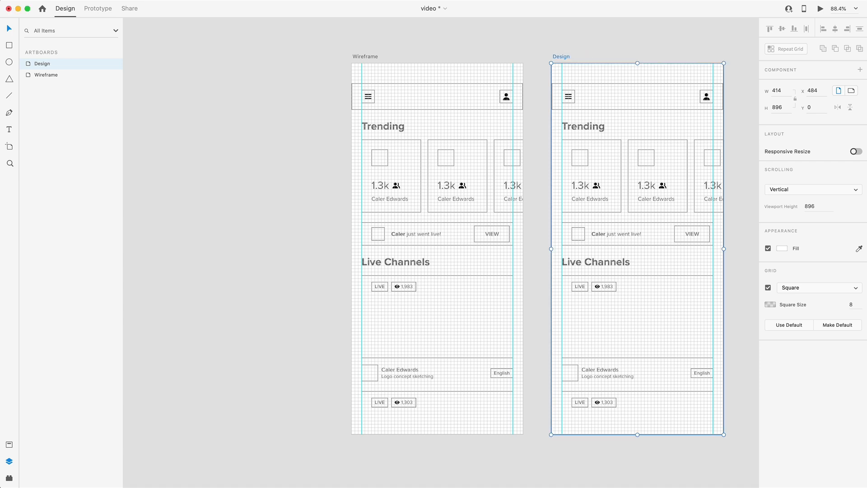
Move the Design artboard away from the wireframe to X 745 and hide its square grid
scroll(568, 60, "right", 5)
scroll(568, 60, "down", 1)
left_click_drag(428, 43, 533, 47)
scroll(478, 93, "right", 3)
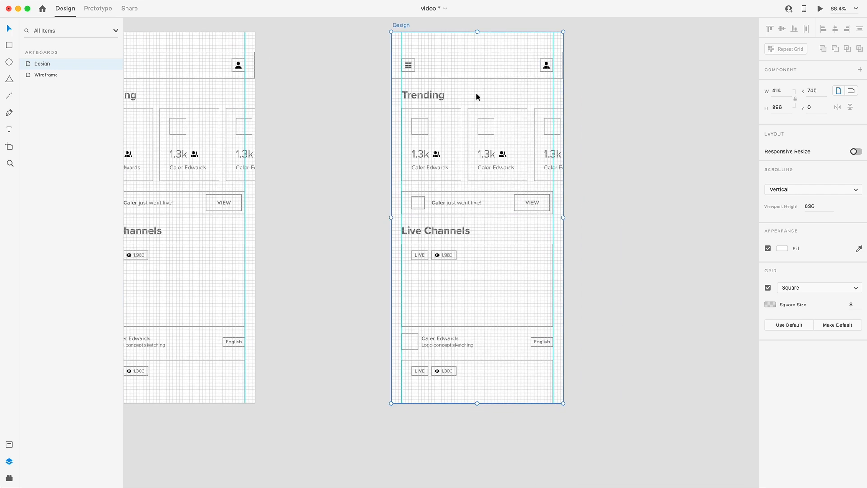
left_click(767, 288)
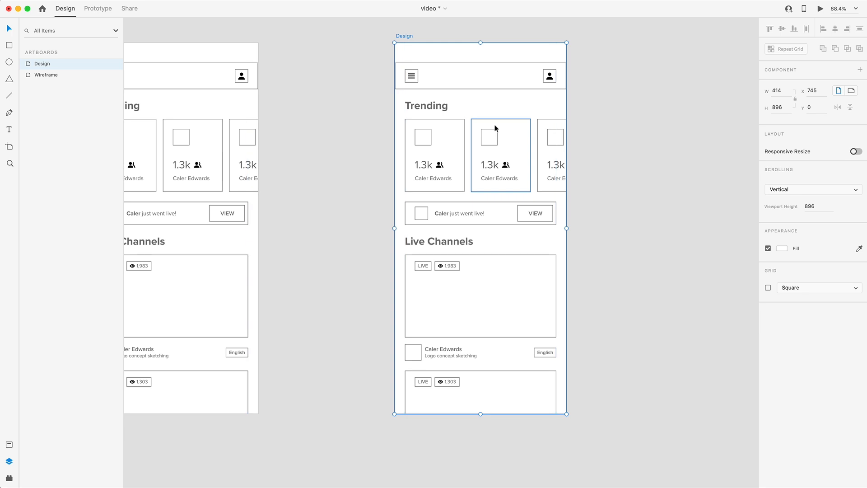
left_click(632, 238)
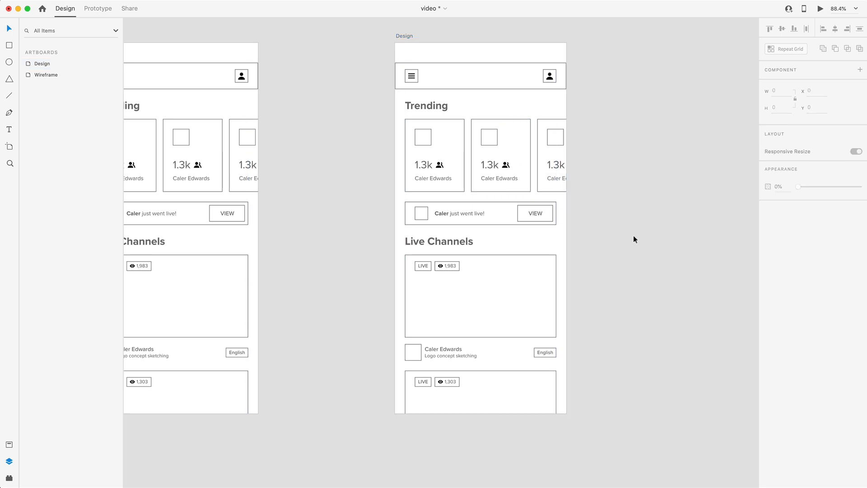
Replace the repeated streamer names on the Design artboard with different ones and set the second and third Trending counts to 2.5k and 1.4k
scroll(633, 236, "up", 2)
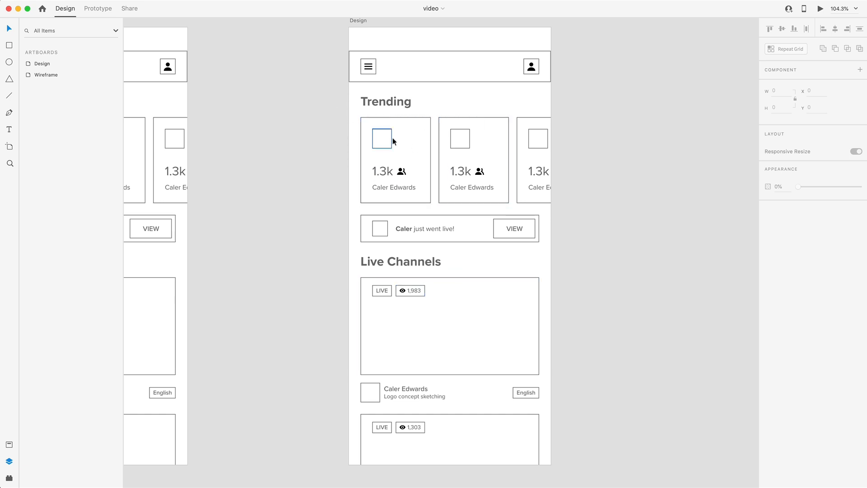
type("Mark DiazNick WilliamsonAmanda Barrett2.5k1.4kDenise7")
scroll(450, 316, "down", 3)
type("Bobby McCoy")
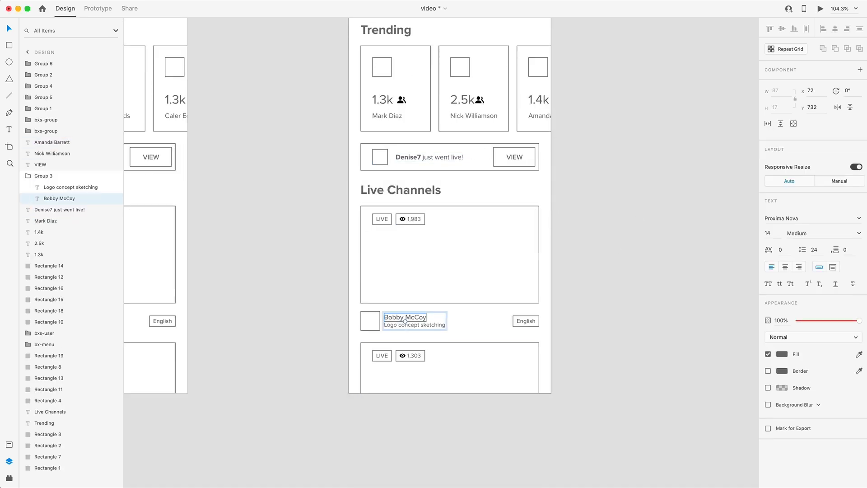
Move the English badge on the Design artboard to X 328, Y 737
left_click(487, 318)
left_click(530, 321)
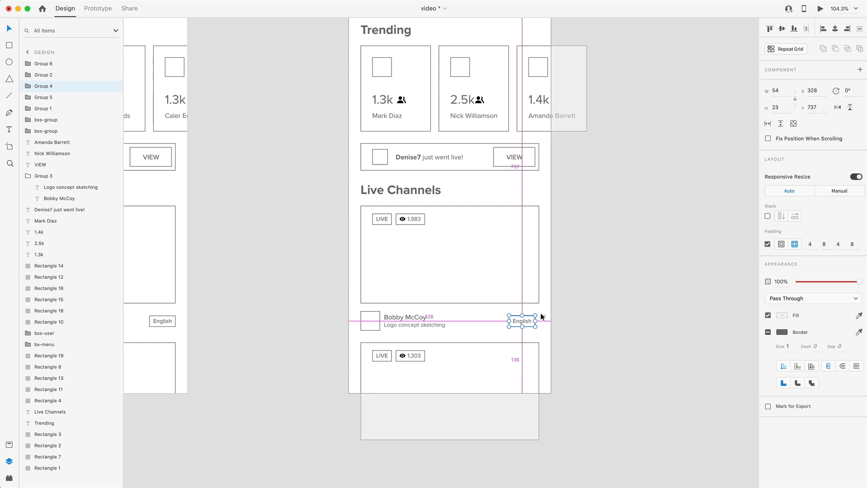
left_click(588, 318)
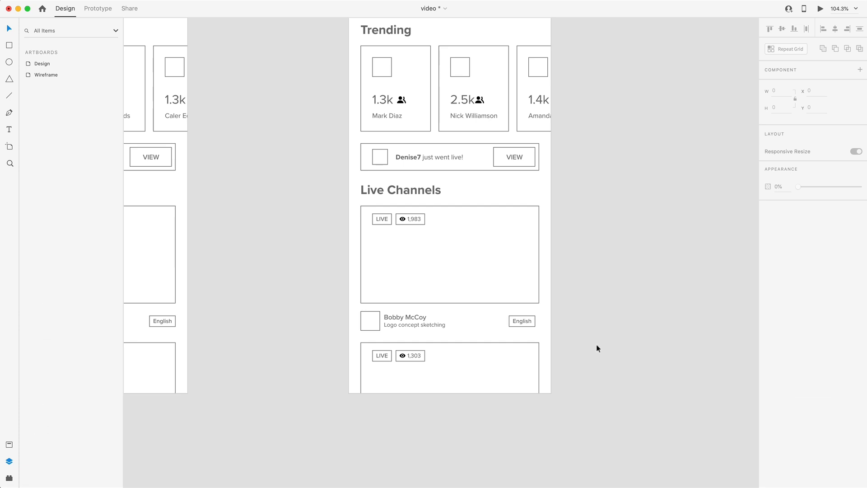
Create a vertical column of three borderless 62 by 62 squares on the pasteboard beside the Design artboard
scroll(596, 345, "up", 3)
key("r")
mouse_move(589, 87)
left_mouse_down()
mouse_move(620, 116)
mouse_move(603, 145)
mouse_move(602, 137)
mouse_move(602, 180)
left_mouse_up()
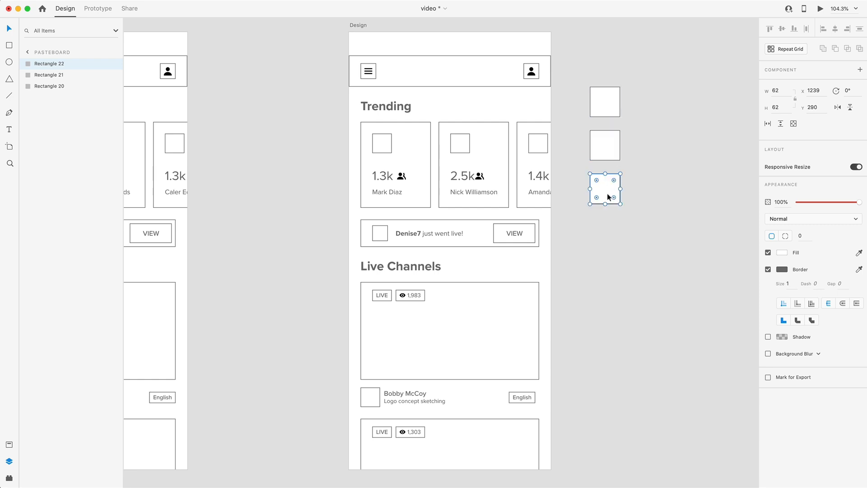
left_click_drag(646, 245, 588, 93)
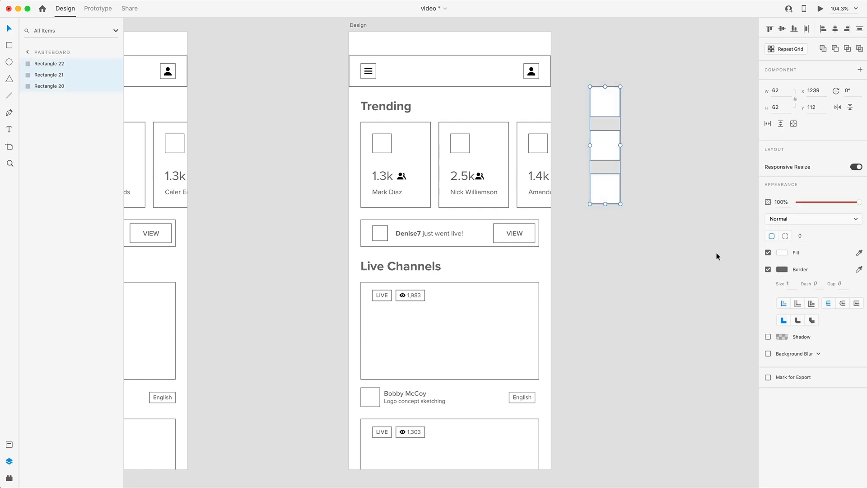
left_click(768, 270)
Fill the lowest swatch square with #131313
left_click(601, 188)
left_click(781, 252)
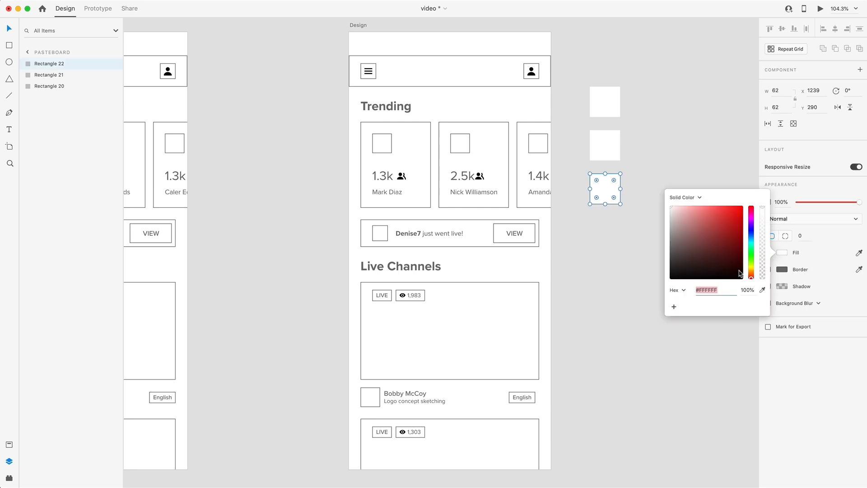
type("1313")
Fill the middle swatch square with #1E1E1E
left_click(604, 144)
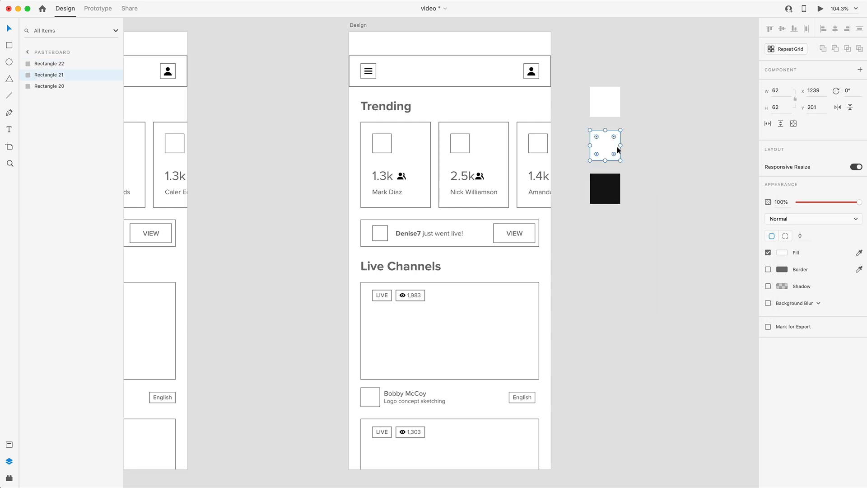
left_click(783, 253)
type("1e1e1e")
key("Return")
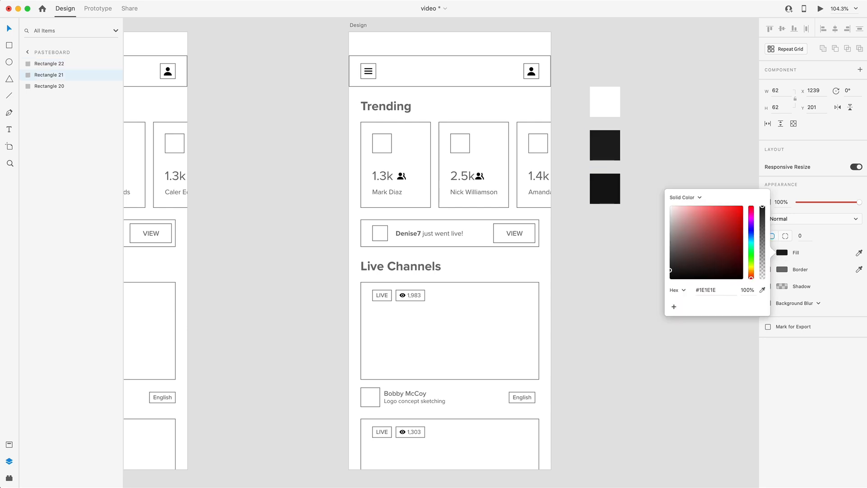
Fill the uppermost swatch square with #343434
left_click(613, 99)
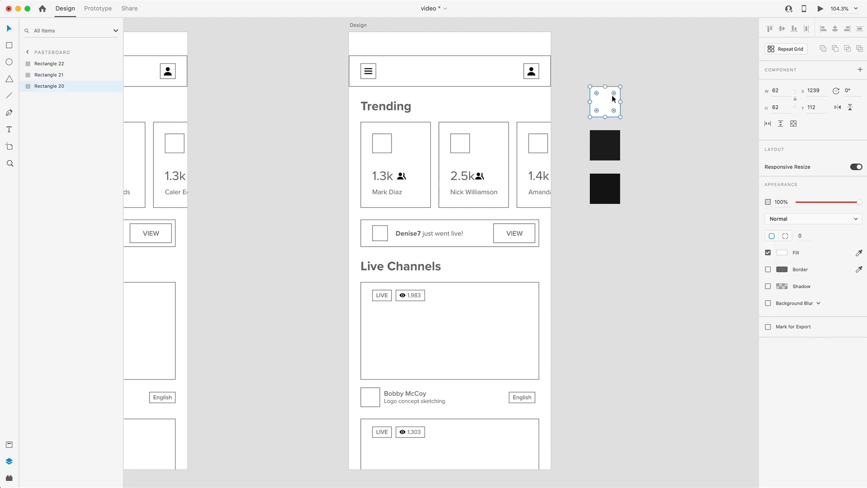
left_click(782, 253)
type("343434")
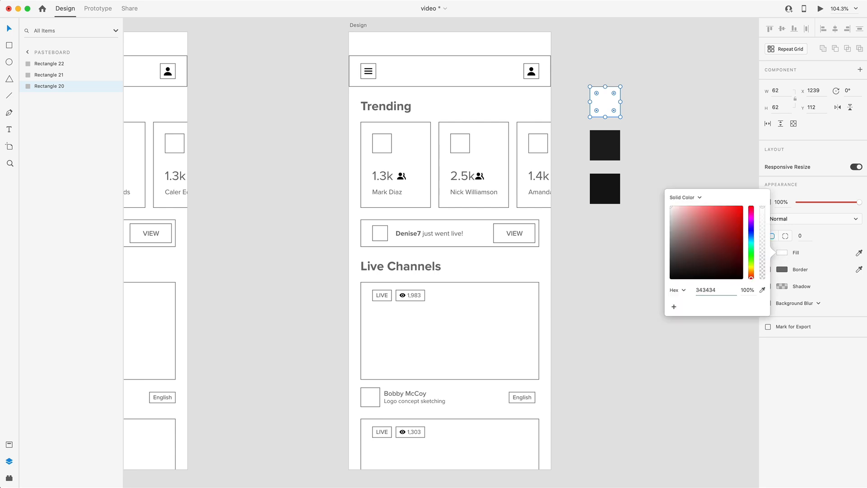
key("Return")
Save the fills of all three swatch squares as color assets of the document
left_click(651, 239)
left_click_drag(650, 239, 604, 80)
left_click(9, 444)
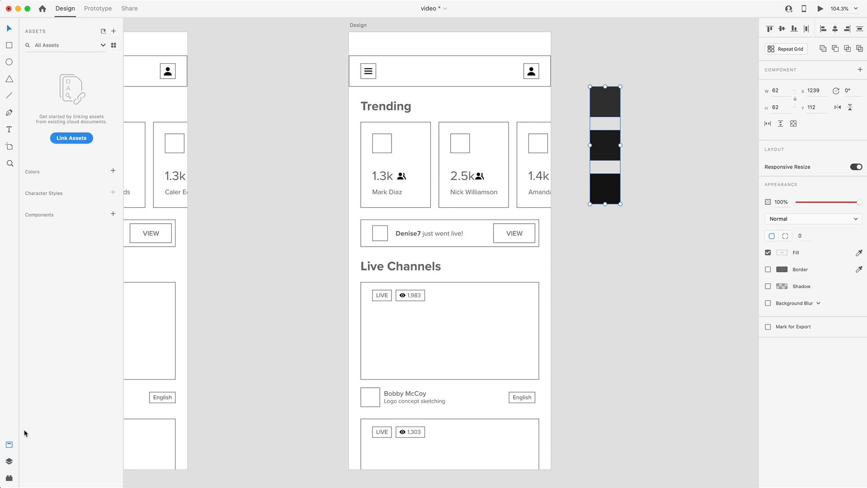
left_click(113, 172)
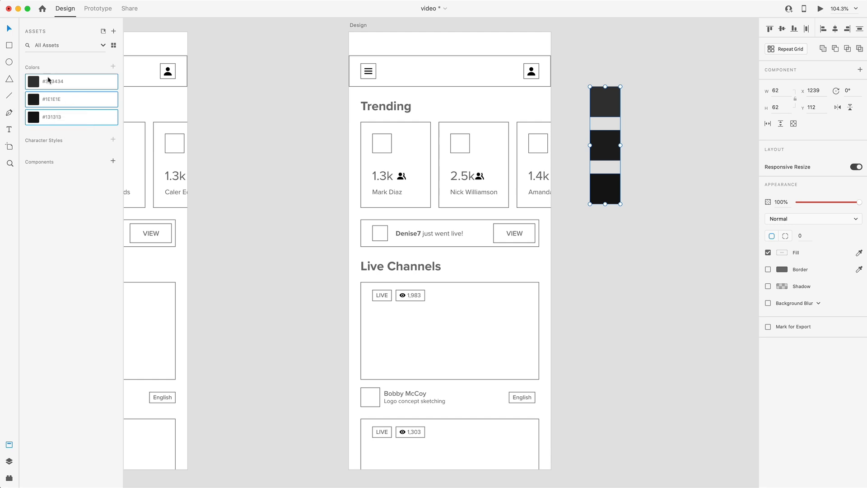
left_click(299, 97)
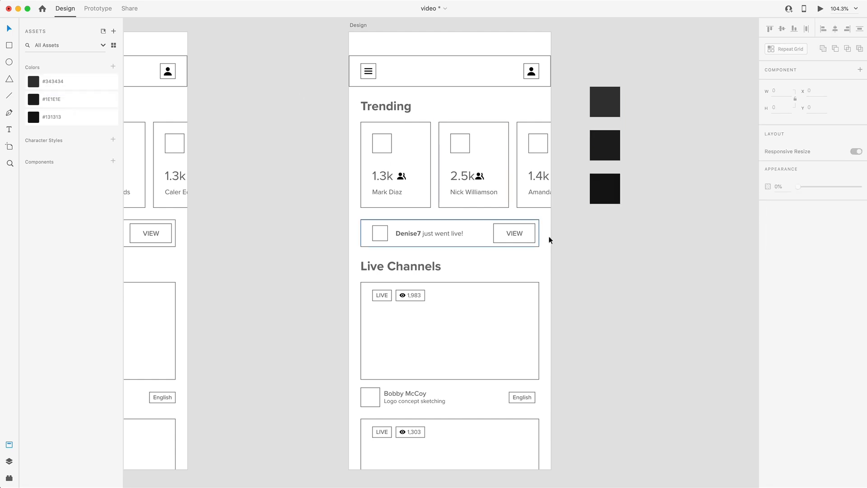
Delete the two lower swatch squares and fill the remaining one with #FF004E
left_click_drag(649, 226, 587, 120)
key("Delete")
left_click(605, 95)
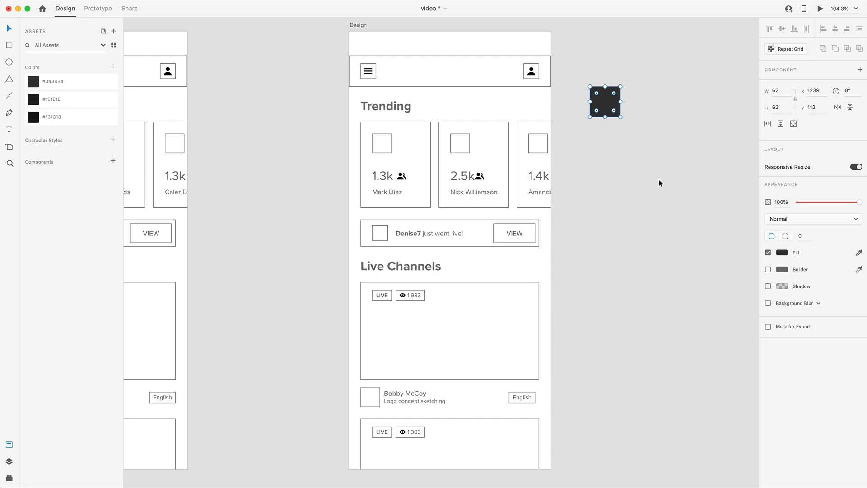
left_click(781, 252)
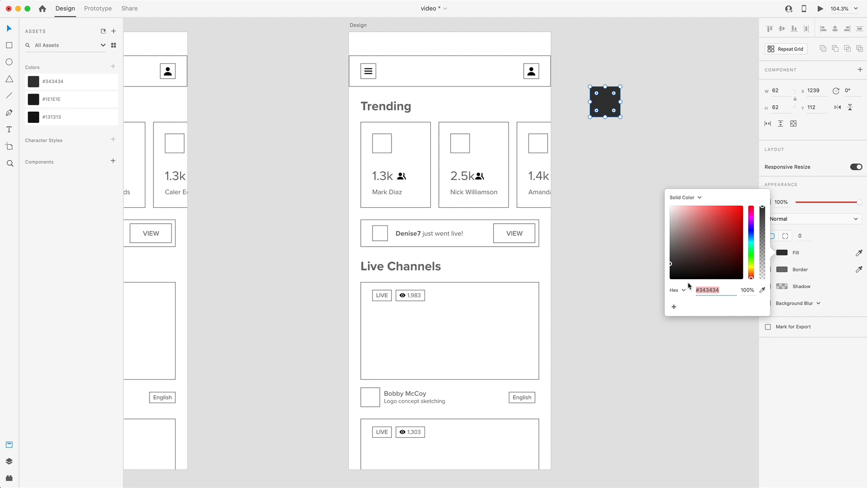
type("f")
key("Return")
Save the red square's fill as a color asset and delete the square from the canvas
left_click(112, 66)
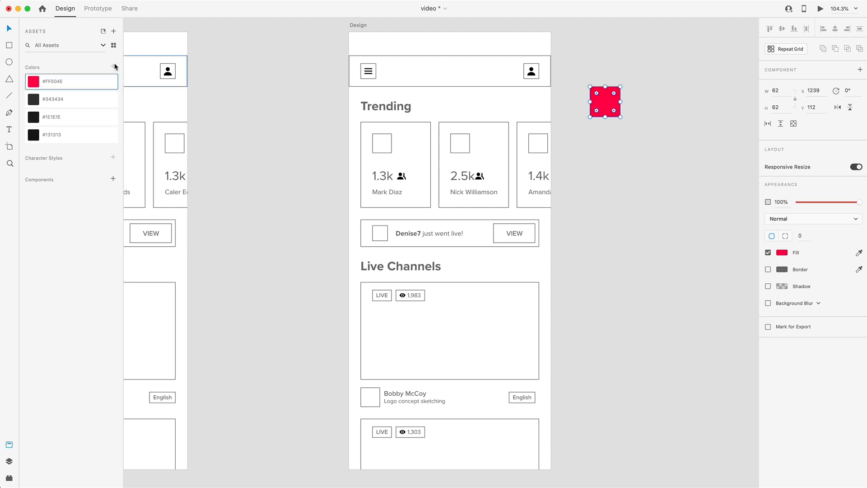
key("Delete")
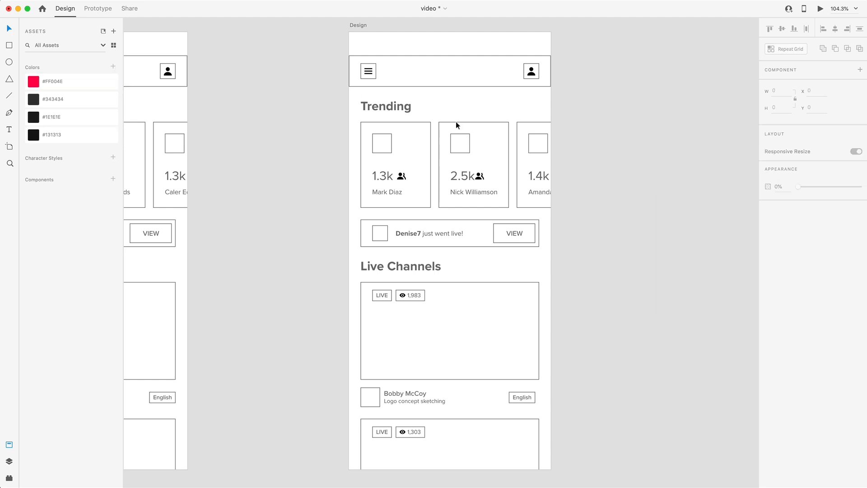
Fill the Design artboard's background with the saved color #131313
left_click(358, 26)
left_click(36, 135)
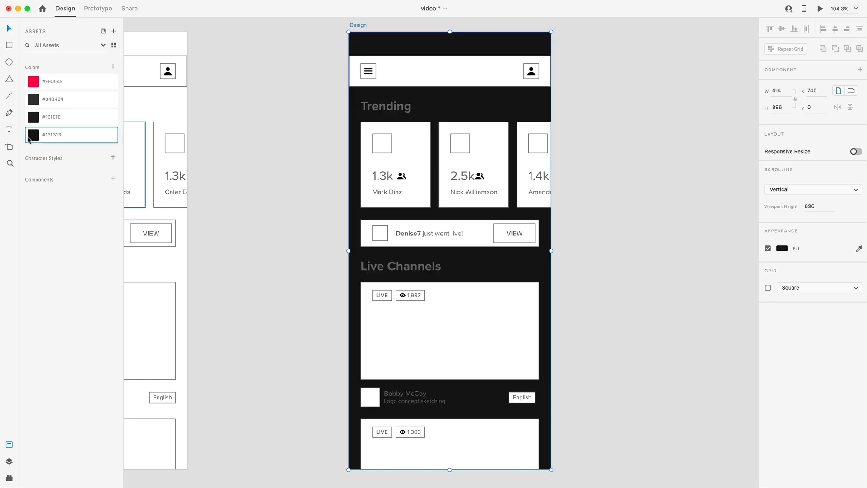
Fill the Trending and Live Channels headings and the first channel's name and description text with #FFFFFF
scroll(567, 167, "down", 1)
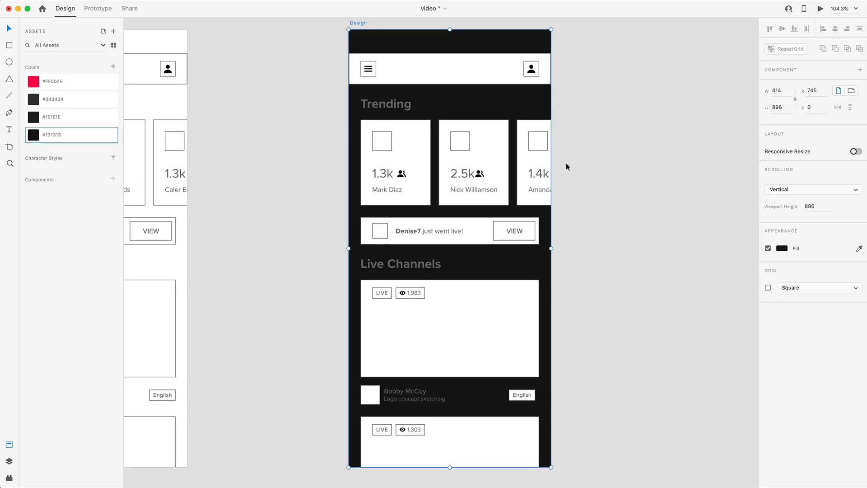
left_click(384, 102)
scroll(406, 245, "down", 2)
left_click(406, 245, "shift")
left_click(415, 374, "shift")
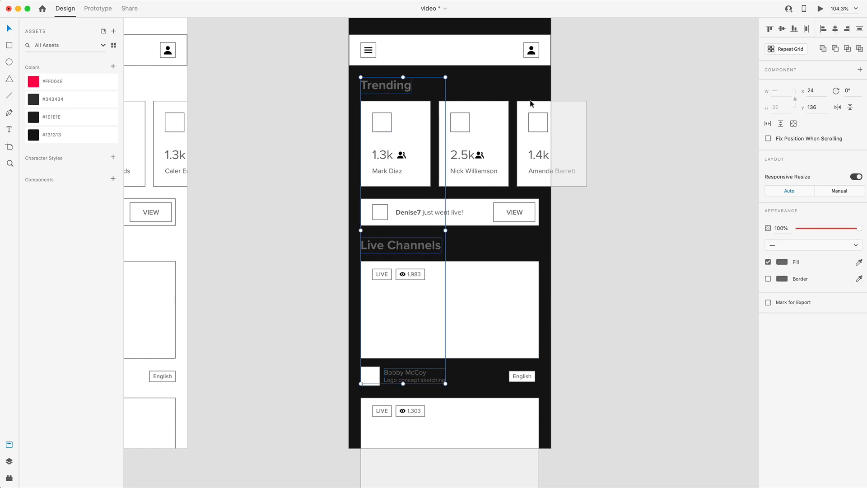
left_click(782, 263)
type("FFFFFF")
key("Return")
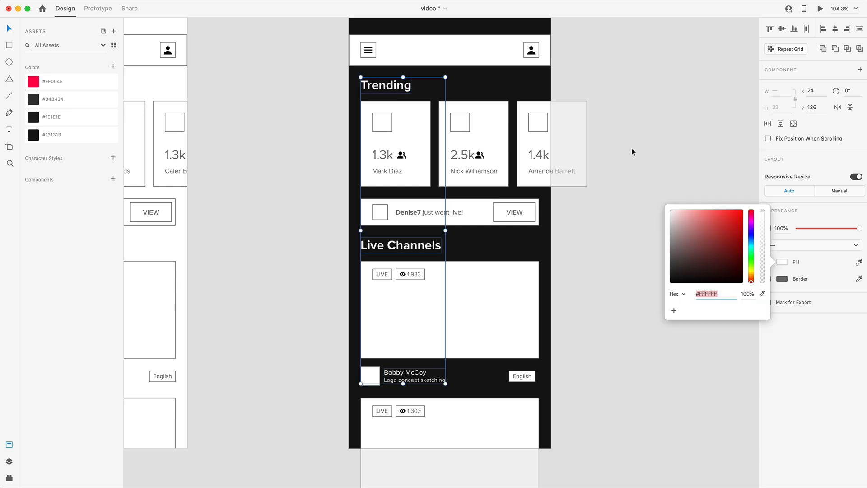
left_click(631, 148)
Set the opacity of the "Logo concept sketching" description text to 70%
double_click(409, 382)
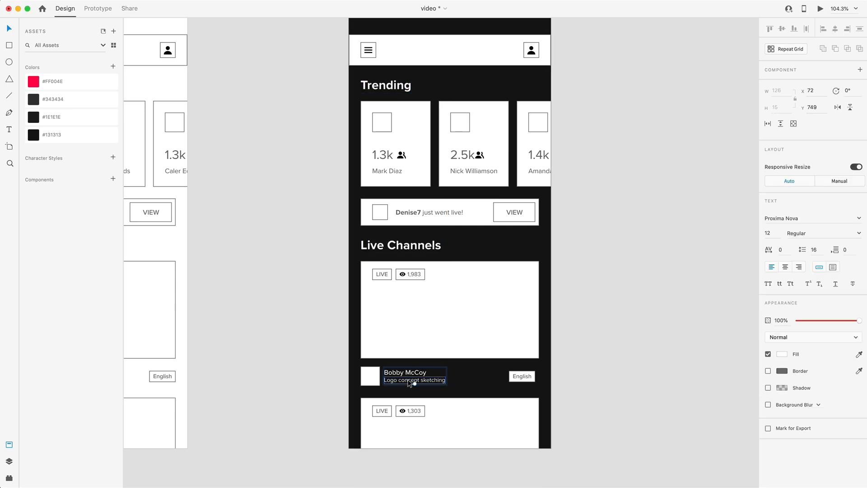
scroll(411, 383, "up", 10)
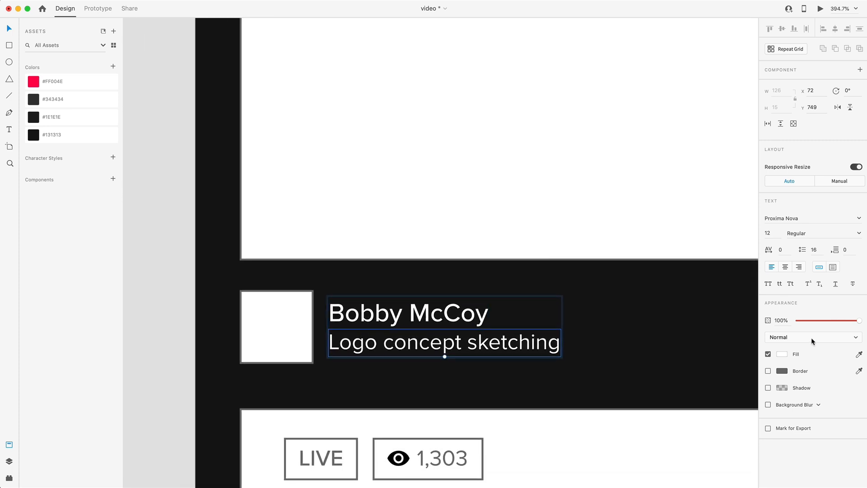
left_click_drag(840, 322, 842, 322)
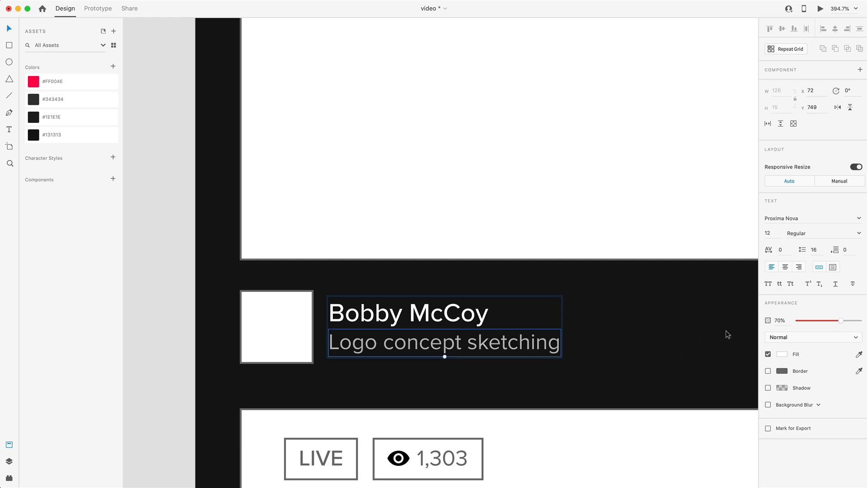
left_click(625, 341)
Fill the English tag's background with the saved color #343434 and remove its border
scroll(624, 341, "down", 10)
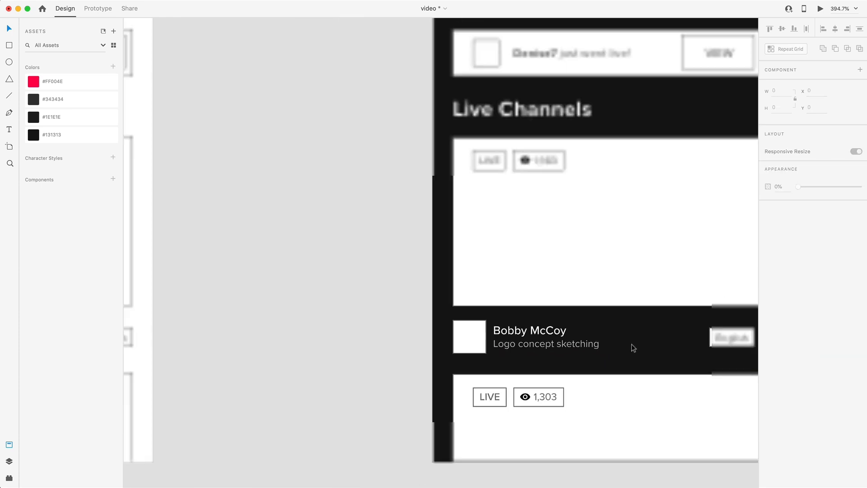
left_click(627, 334)
scroll(627, 333, "up", 7)
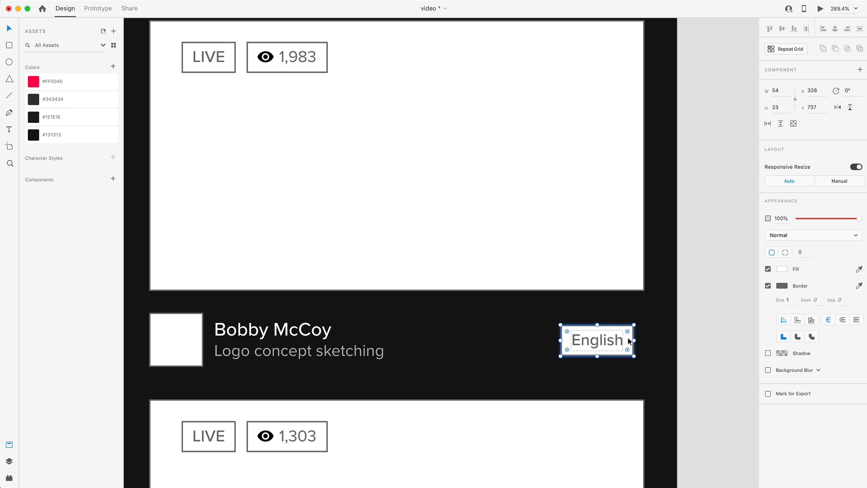
left_click(33, 99)
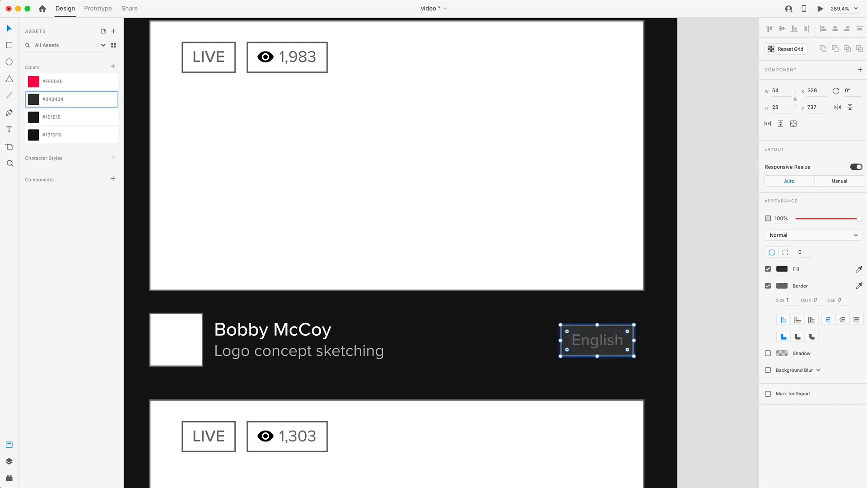
left_click(714, 319)
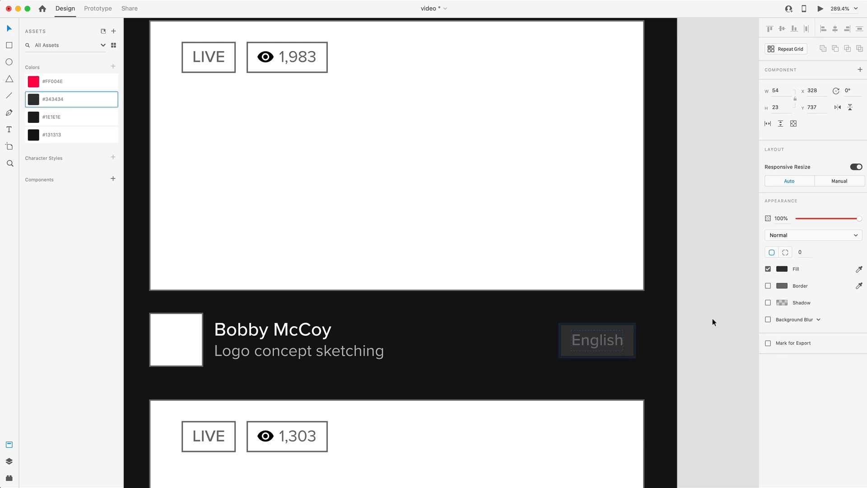
Change the text color of the English tag to white
double_click(619, 342)
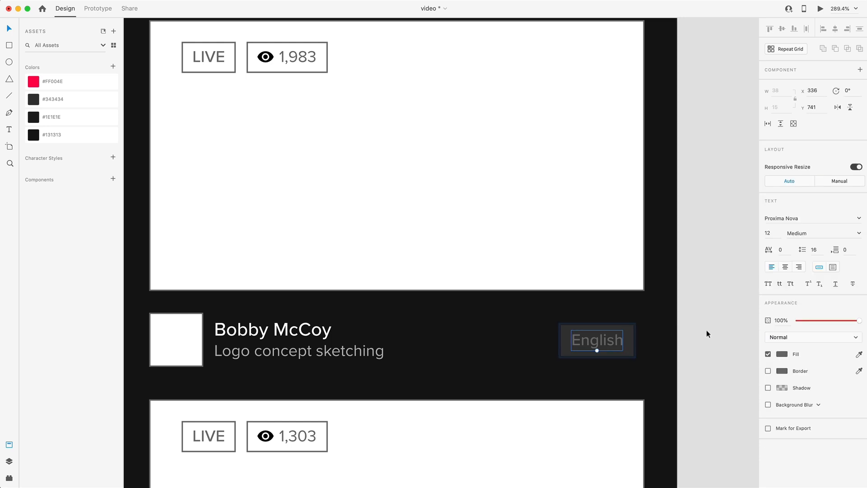
left_click(777, 355)
left_click_drag(727, 349, 622, 268)
left_click(709, 235)
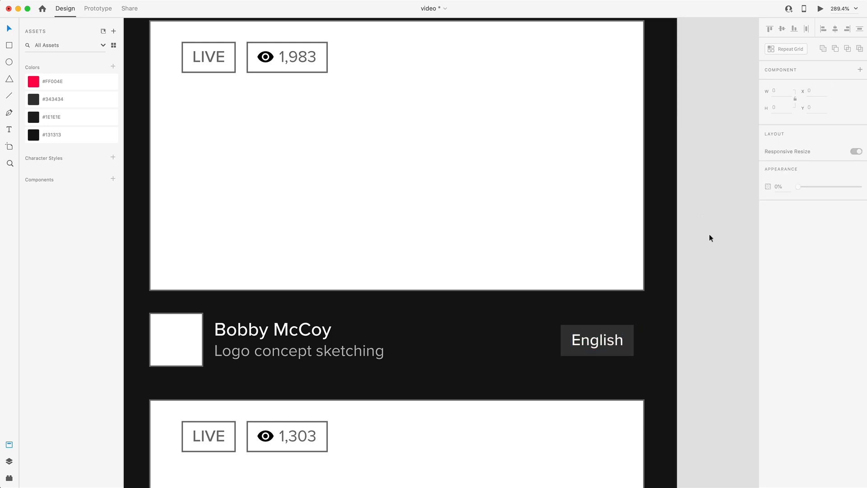
Fill the first live channel's viewer-count badge with the saved color #343434 and remove its border
scroll(709, 234, "down", 5)
scroll(499, 139, "up", 5)
scroll(500, 140, "up", 1)
double_click(506, 139)
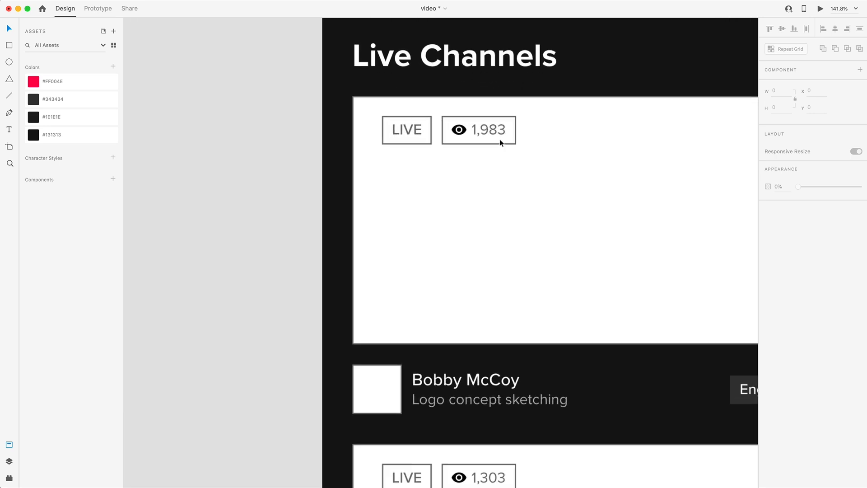
left_click(511, 136)
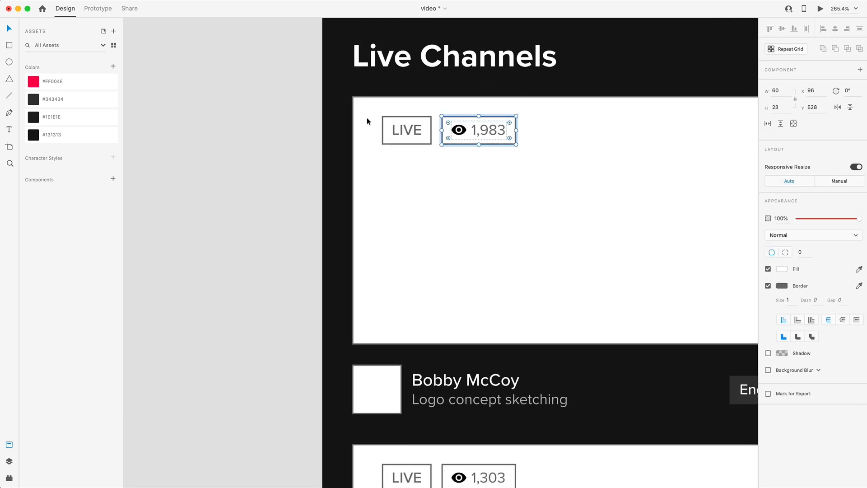
left_click(37, 102)
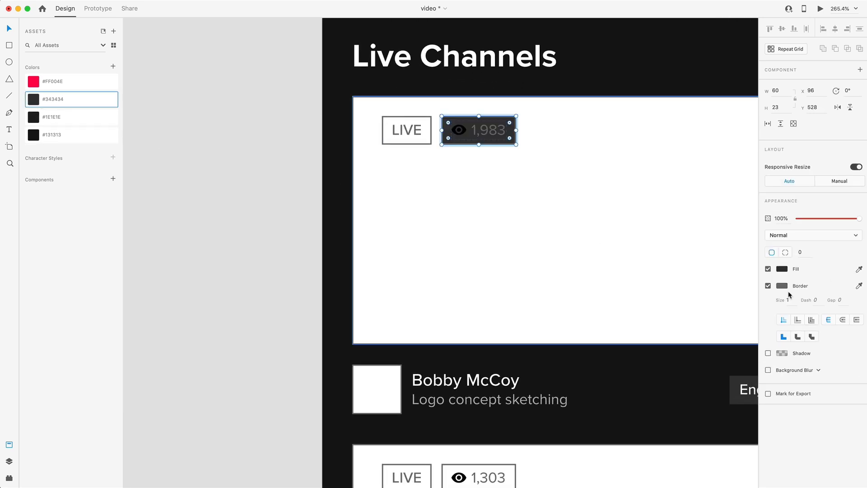
left_click(767, 285)
Fill the eye icon and viewer count in the first channel's badge with #FFFFFF
left_click(485, 130)
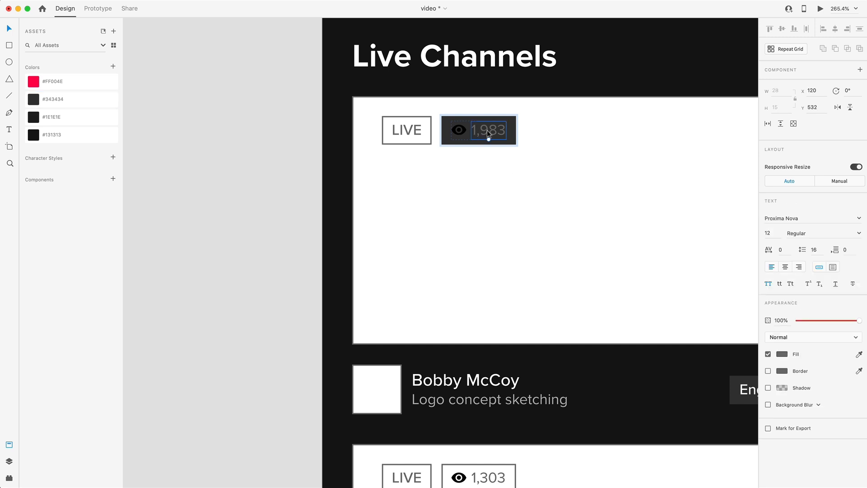
left_click(458, 134, "shift")
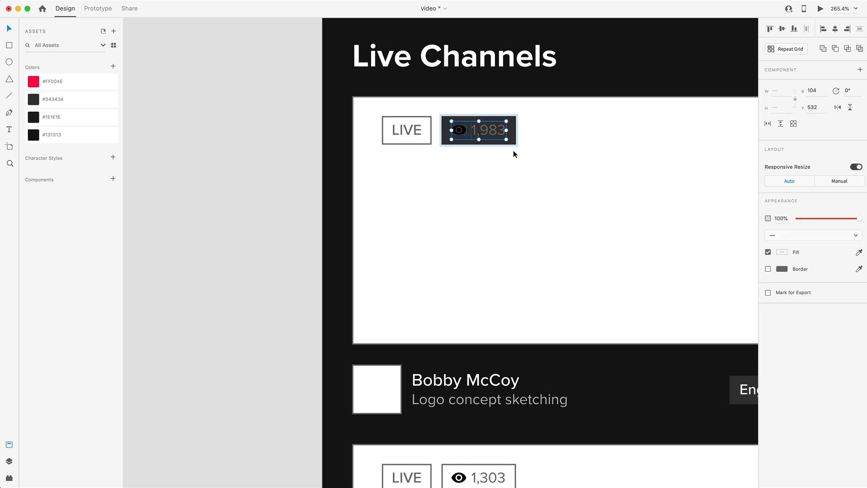
left_click(781, 253)
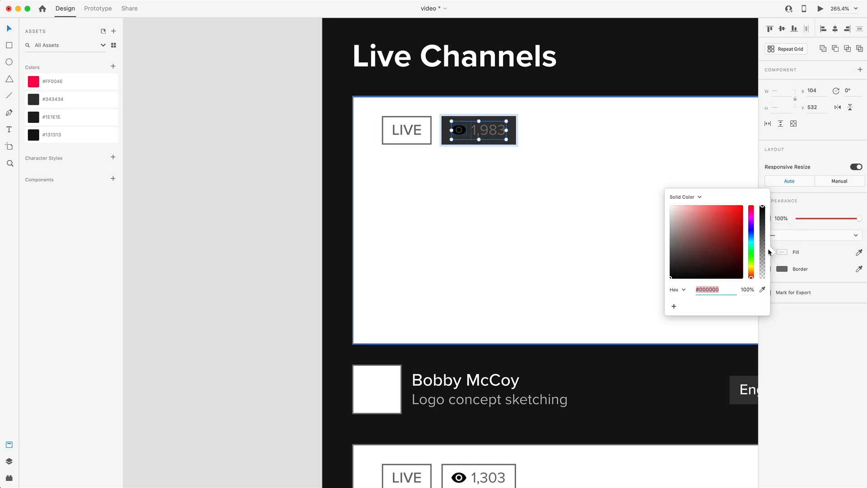
left_click(581, 218)
Fill the second live channel's viewer-count badge with the saved color #343434
scroll(575, 226, "down", 2)
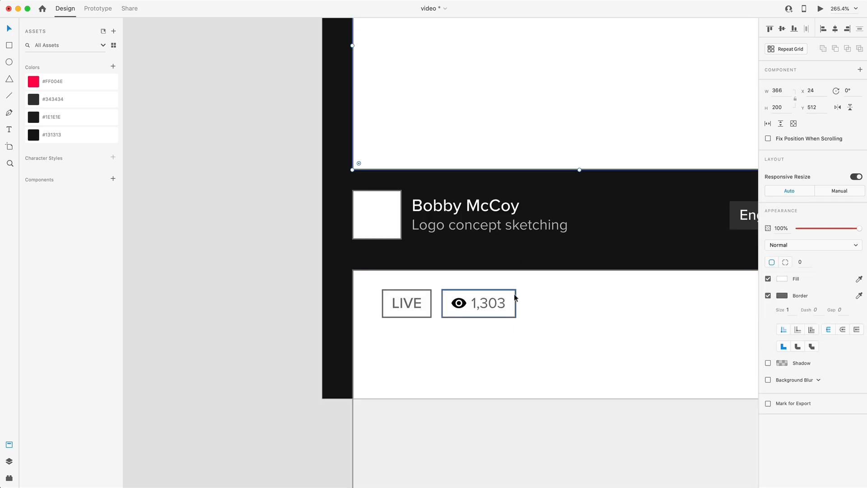
left_click(513, 304)
left_click(40, 101)
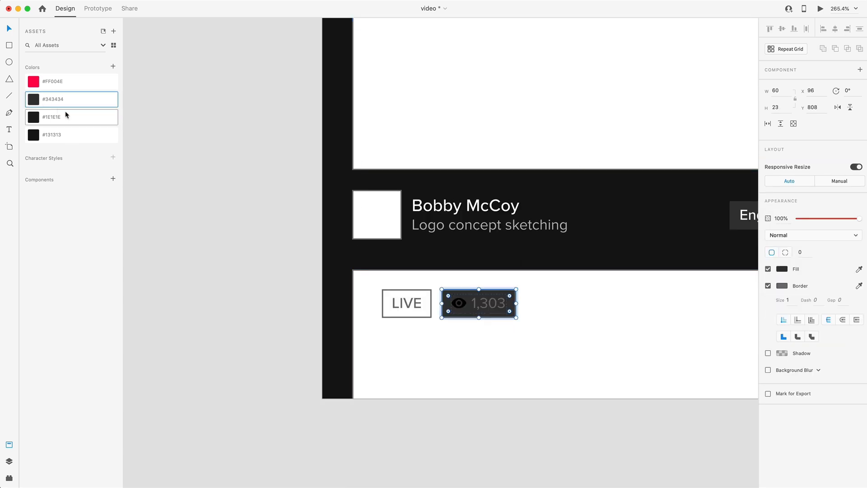
Make the eye icon and viewer count in the second channel's badge white and remove the badge's border
double_click(488, 296)
left_click(463, 304, "shift")
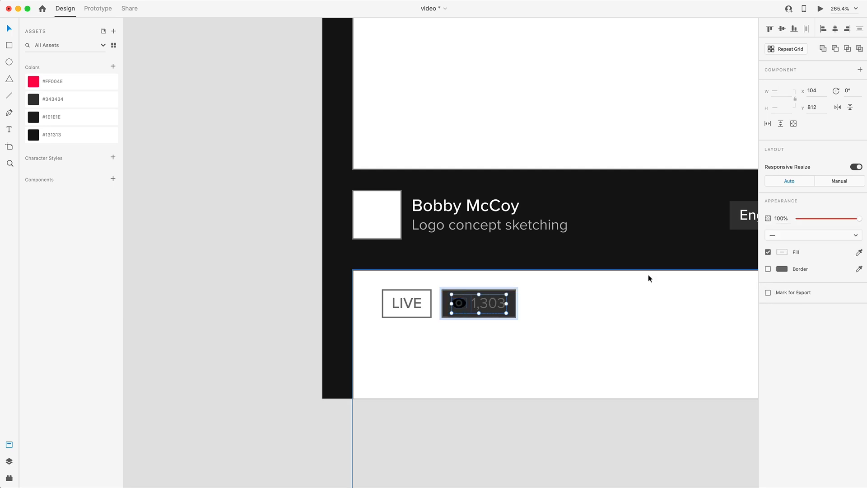
left_click(785, 252)
left_click_drag(730, 247, 617, 171)
left_click(259, 203)
left_click(259, 206)
left_click(511, 309)
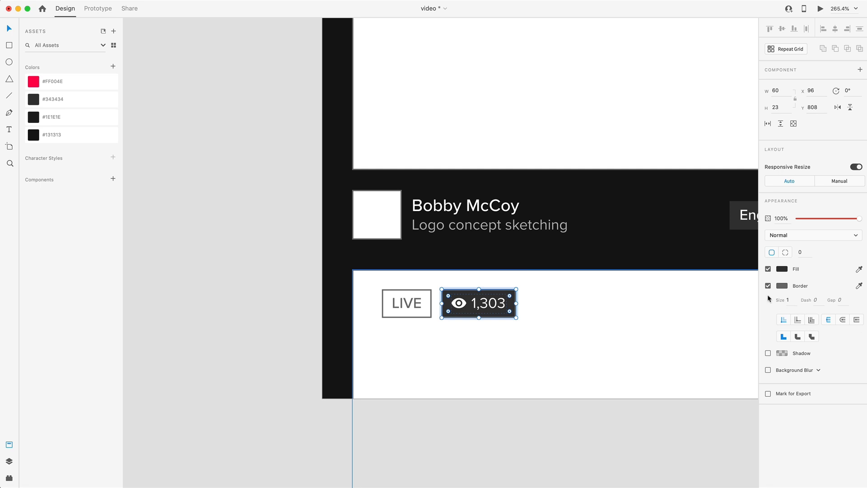
left_click(175, 259)
Restyle the first live channel's LIVE badge with the saved #FF004E fill, no border and white text
scroll(224, 264, "down", 5)
scroll(225, 264, "up", 1)
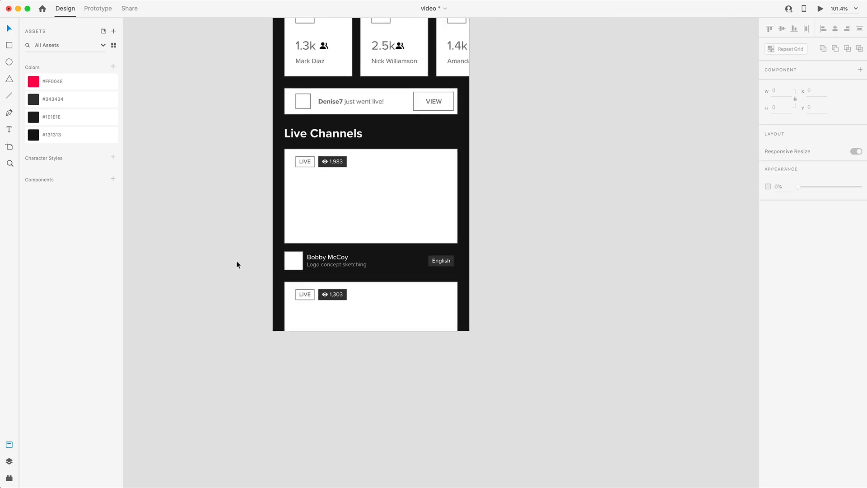
scroll(240, 261, "up", 4)
left_click(394, 73)
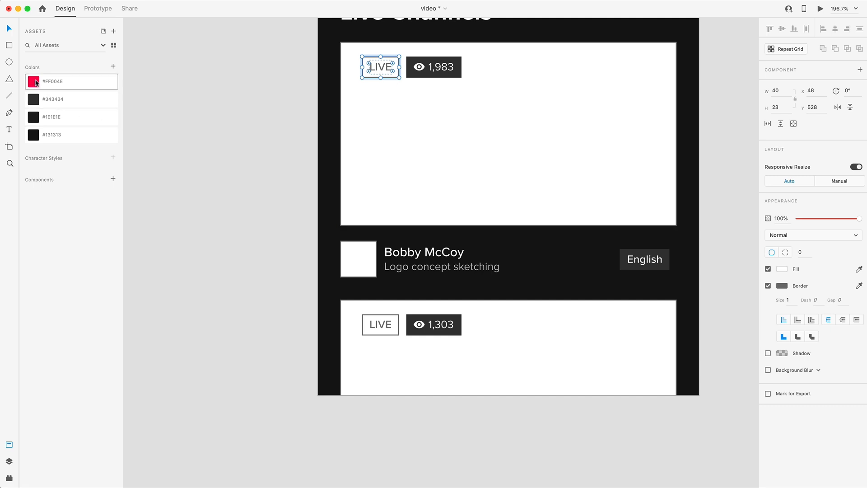
left_click(68, 81)
left_click(768, 286)
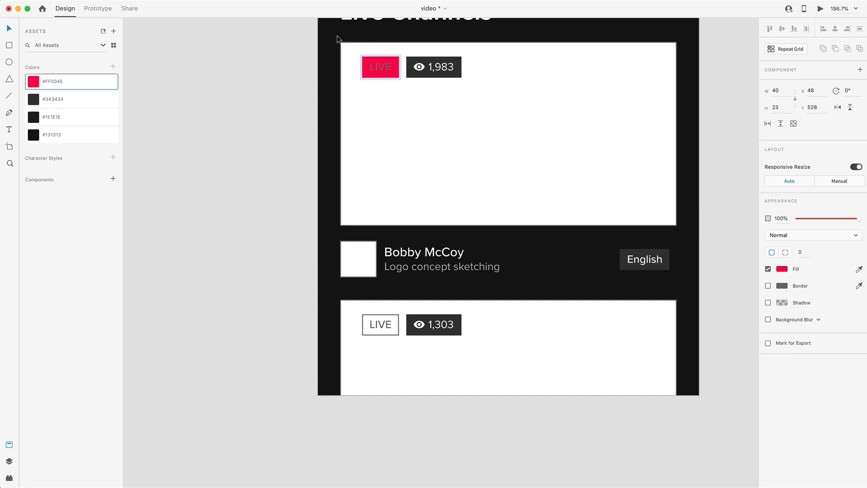
left_click(673, 309)
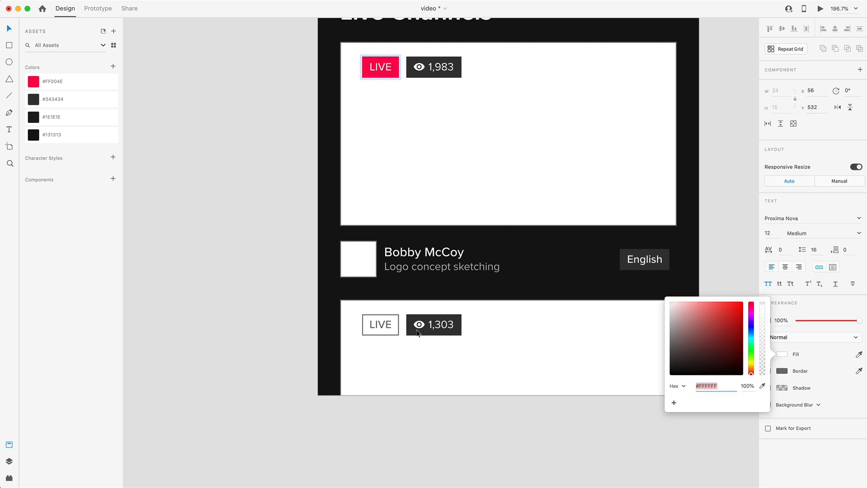
Fill the second live channel's LIVE badge with the saved color #FF004E and remove its border
left_click(393, 332)
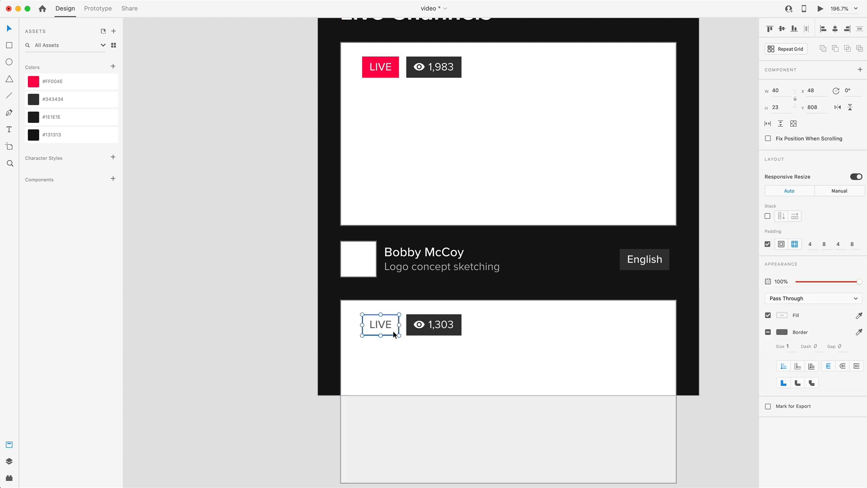
left_click(40, 83)
left_click(768, 285)
Fill the text of the second channel's LIVE badge with #FFFFFF
left_click(374, 324)
left_click(784, 357)
left_click_drag(703, 345, 632, 277)
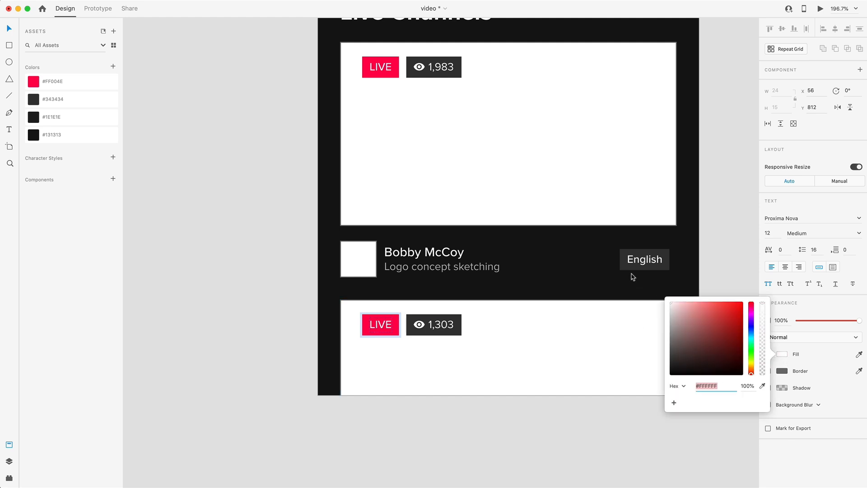
left_click(714, 228)
Remove the border of the VIEW button in the "just went live" banner and fill it with the saved color #343434
scroll(712, 237, "up", 2)
scroll(713, 239, "down", 5)
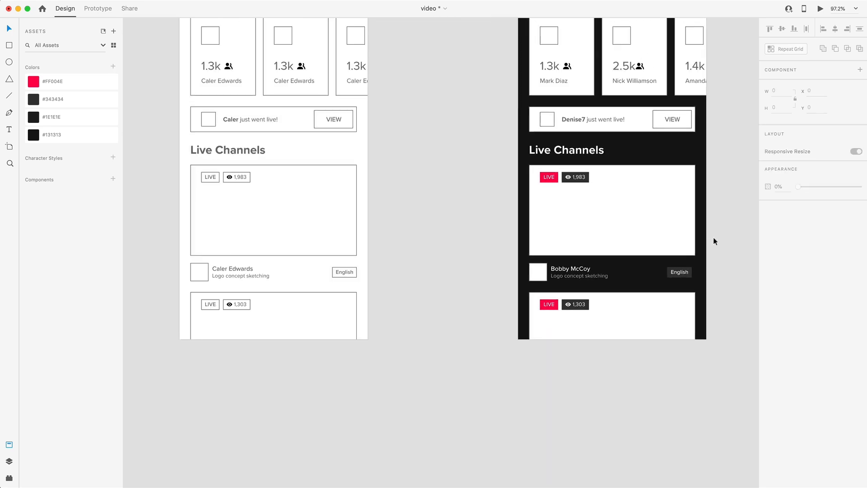
scroll(713, 241, "up", 2)
left_click(595, 239)
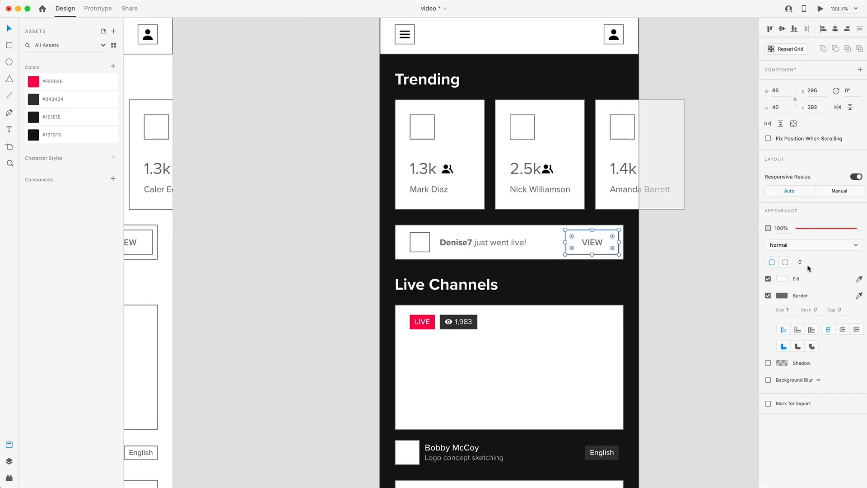
left_click(767, 296)
left_click(53, 99)
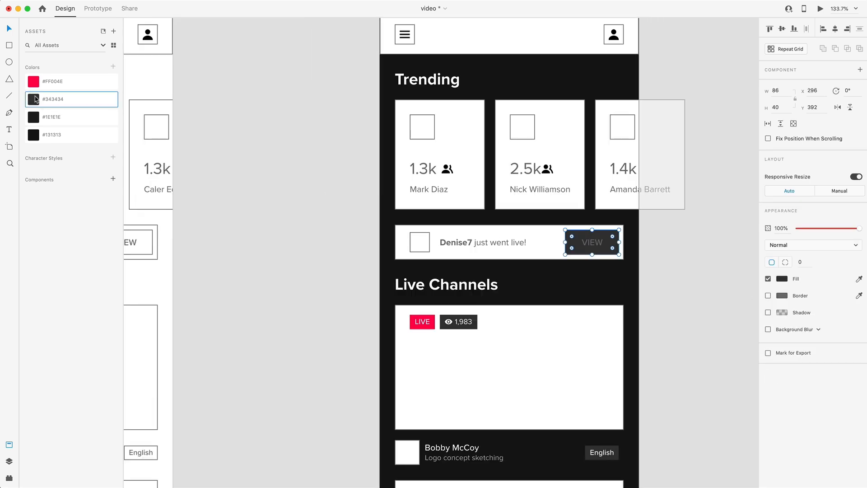
Change the VIEW button's label color to white
double_click(600, 245)
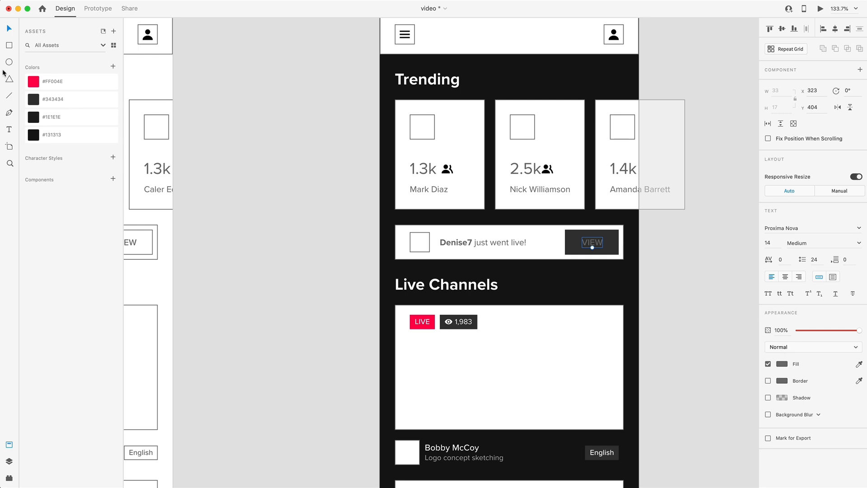
left_click(779, 364)
left_click_drag(705, 338, 639, 283)
left_click(640, 282)
Place a copy of the LIVE badge in the second Trending card's upper right, at X 272 and Y 208
scroll(527, 157, "up", 2)
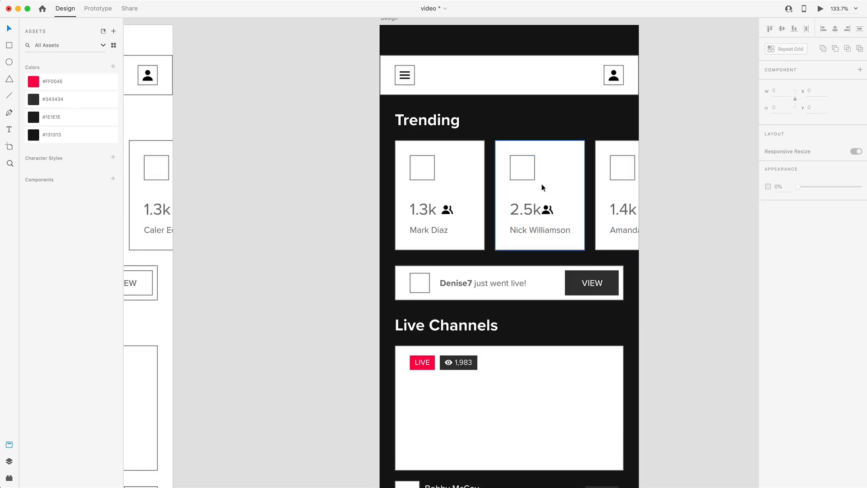
left_click_drag(418, 362, 567, 161)
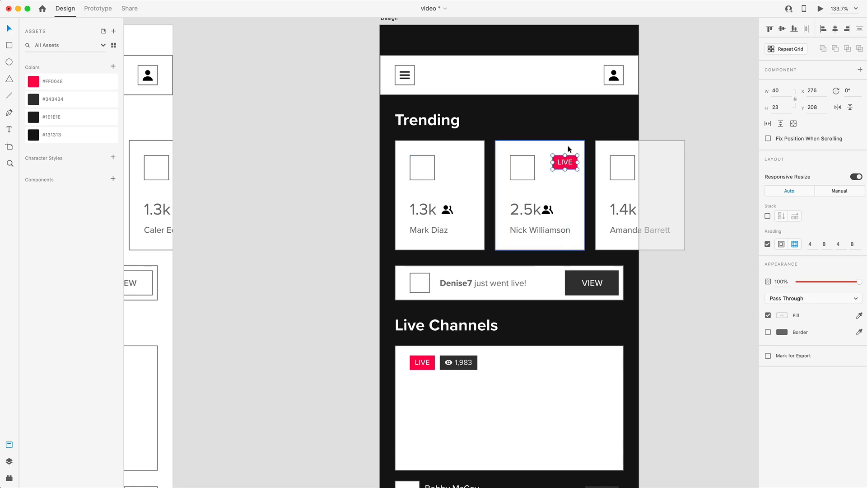
key("Left")
key("Left")
key("Left")
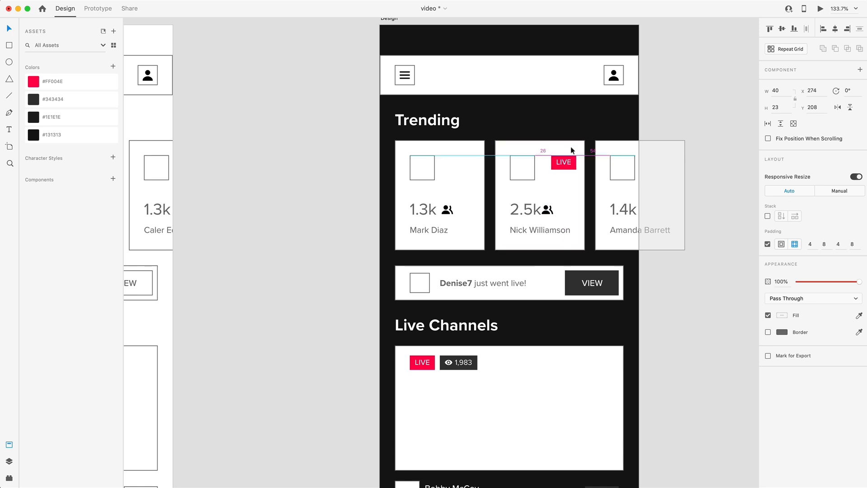
key("Left")
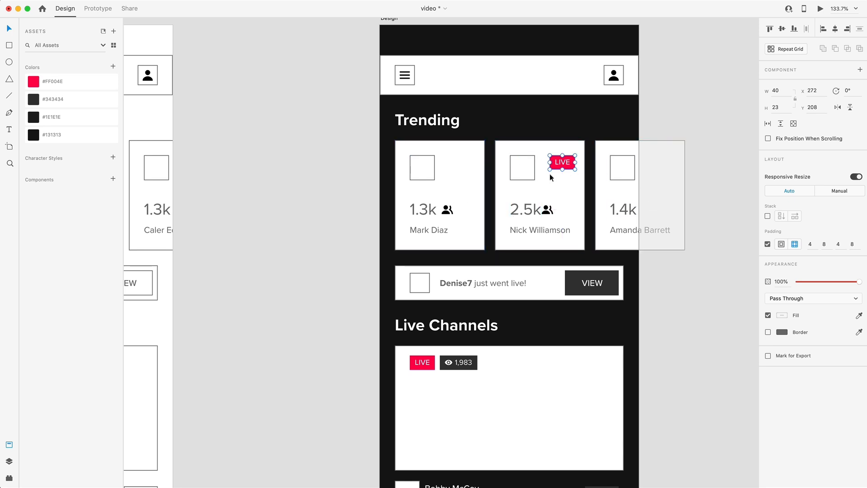
Remove the borders of the three Trending cards and fill their backgrounds with the saved color #1E1E1E
left_click(657, 183)
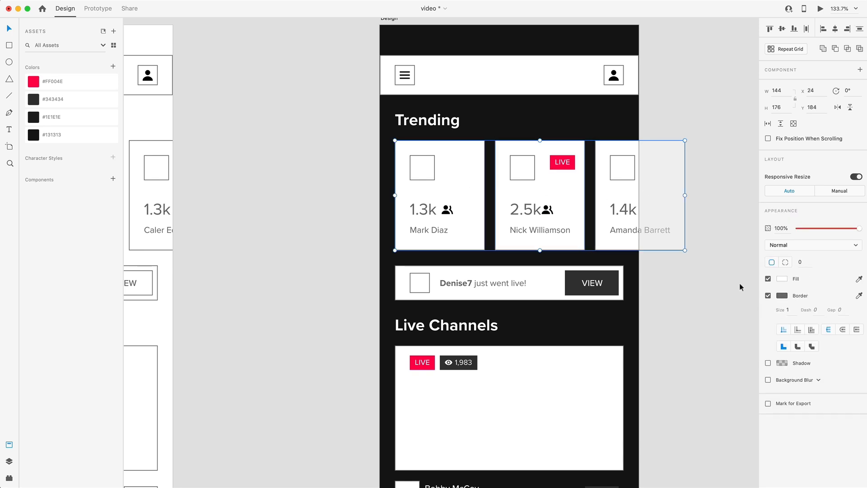
left_click(767, 296)
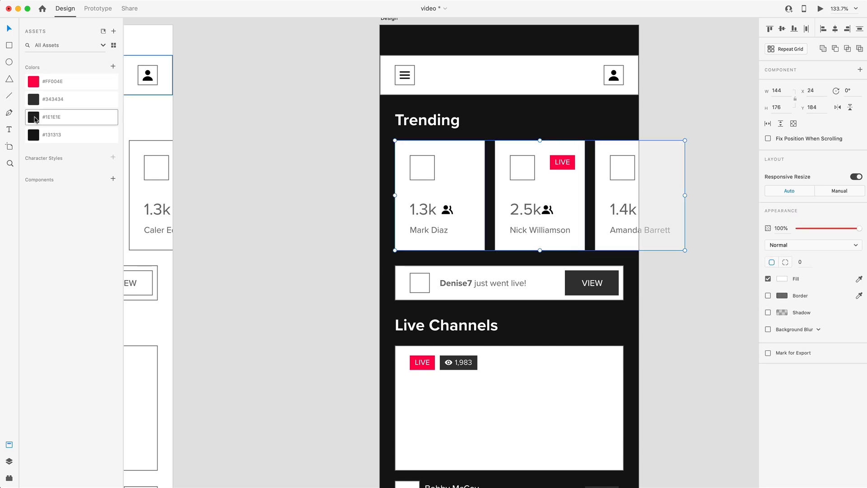
left_click(57, 119)
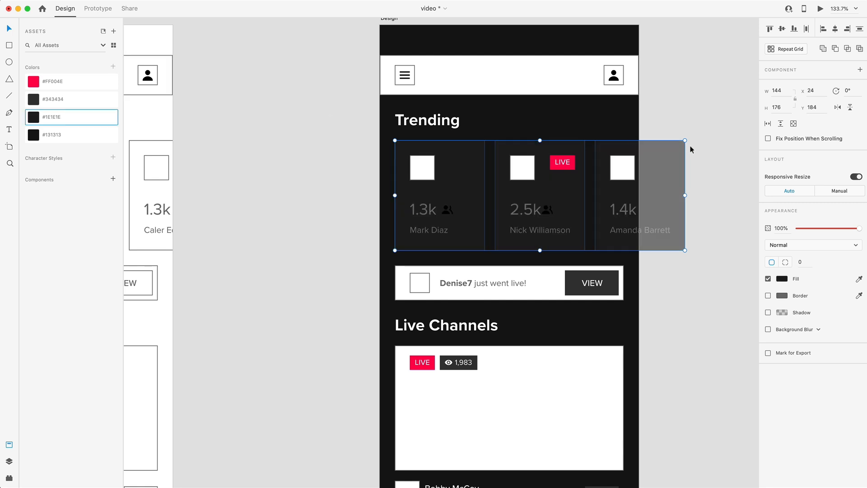
Change the counts, names and people icons on the Trending cards to #FFFFFF and save that white as a color asset
double_click(431, 233)
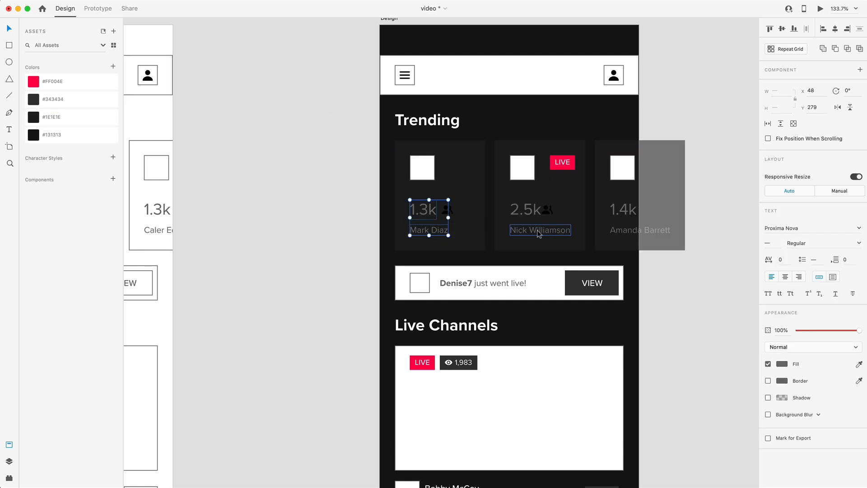
left_click(444, 211, "shift")
left_click(532, 209, "shift")
left_click(547, 210, "shift")
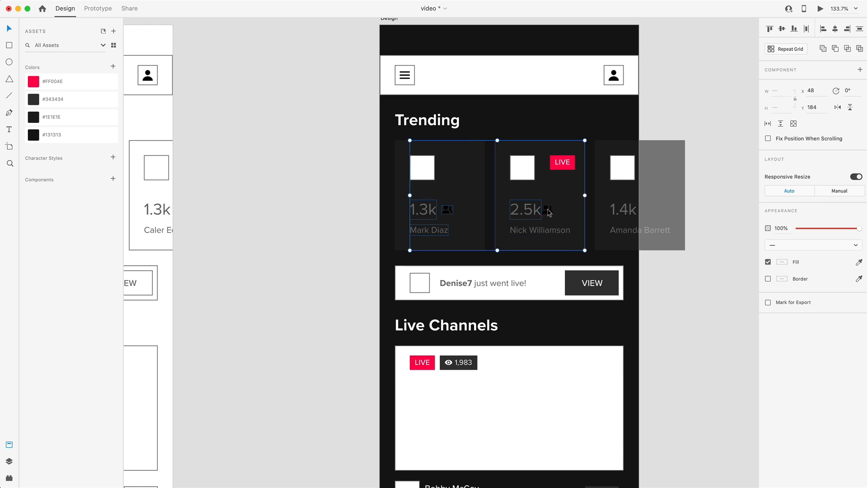
left_click(548, 209, "shift")
left_click(547, 209, "shift")
left_click(556, 231, "shift")
left_click(624, 210, "shift")
left_click(625, 233, "shift")
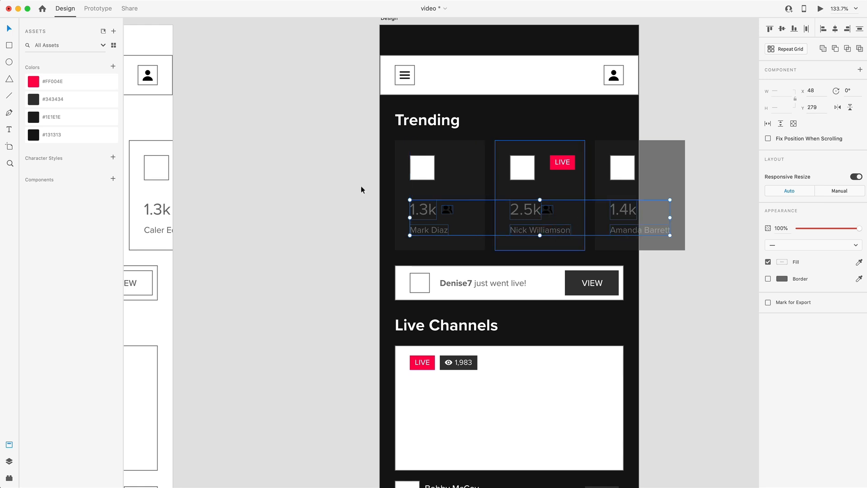
left_click(782, 263)
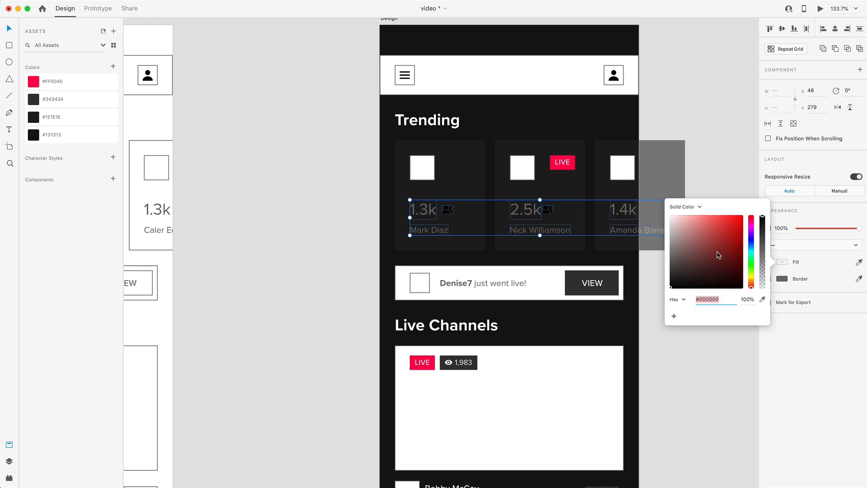
left_click(113, 68)
left_click(273, 191)
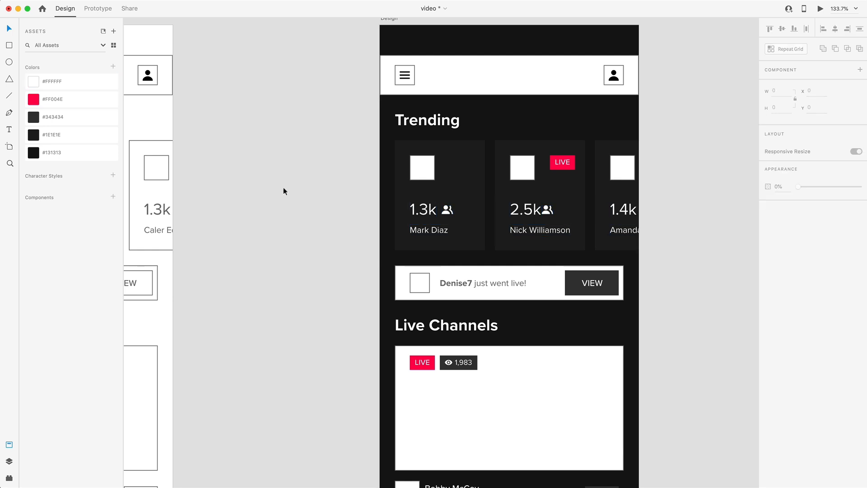
Remove the border of the header bar's background and set its opacity to 0%
left_click(457, 74)
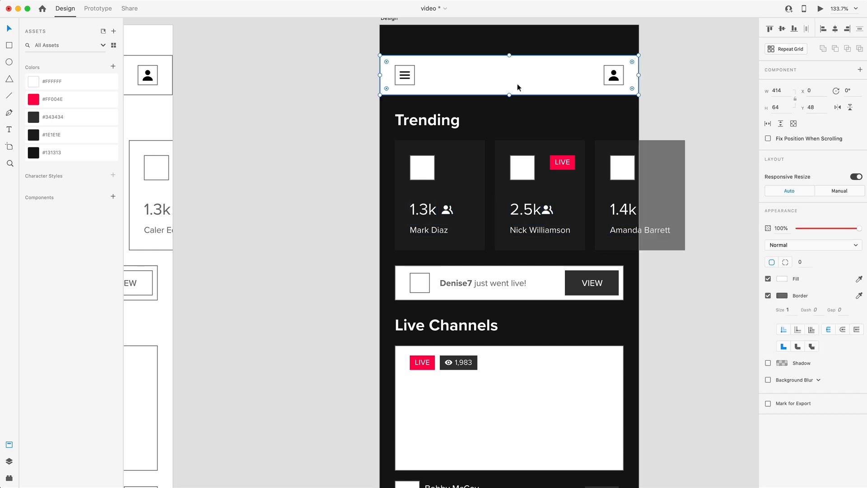
left_click(768, 294)
left_click_drag(859, 228, 798, 229)
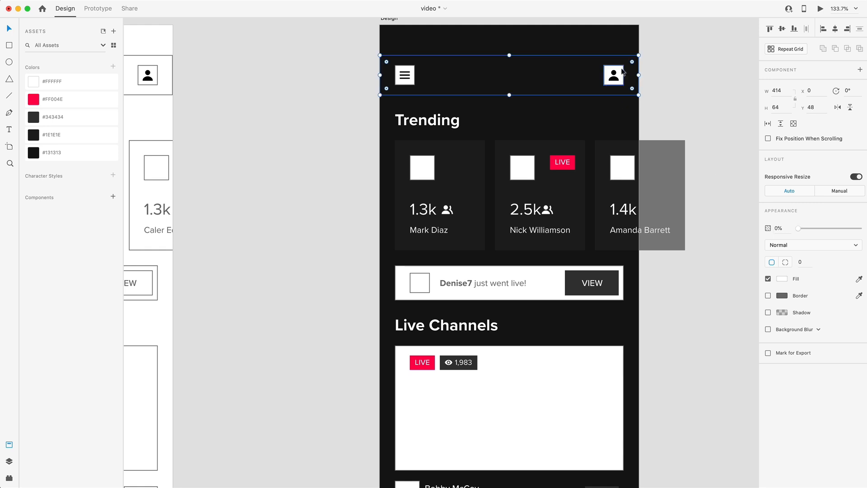
Remove the borders of the squares behind the header's menu and profile icons and set their opacity to 0%
left_click(619, 72)
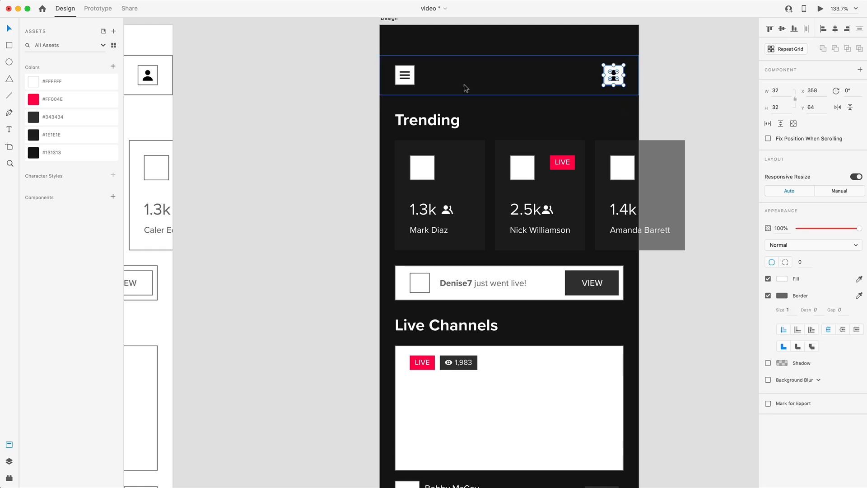
left_click(411, 66, "shift")
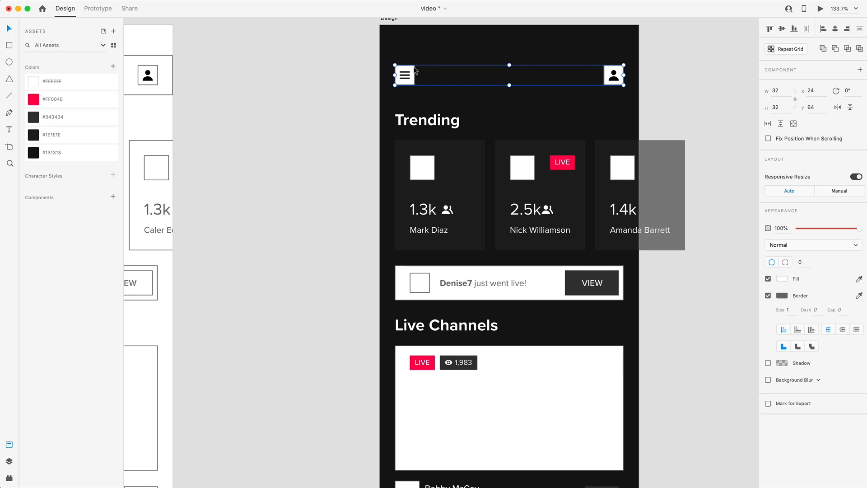
left_click(768, 296)
left_click_drag(821, 229, 798, 228)
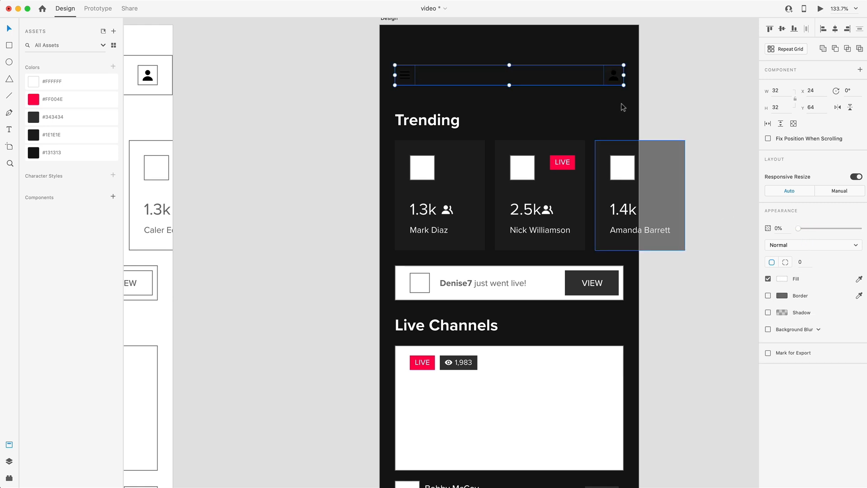
Fill the header's menu and profile icons with the saved color #FFFFFF
double_click(614, 78)
left_click(405, 79, "shift")
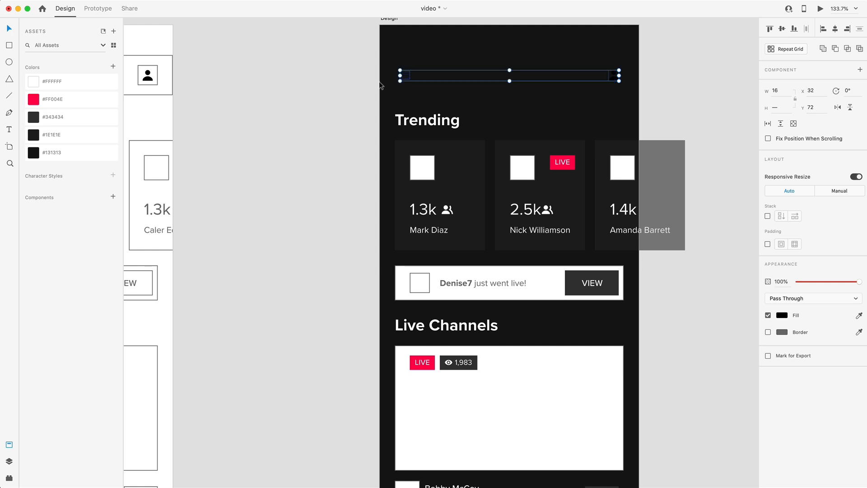
left_click(33, 82)
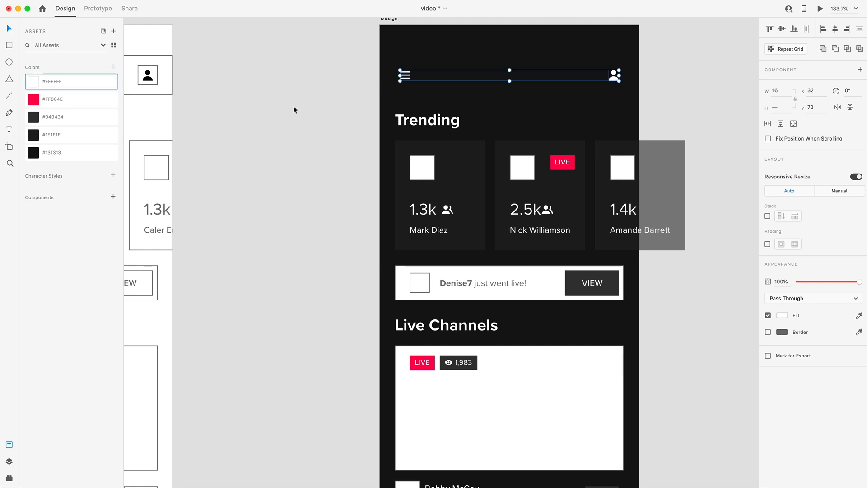
left_click(309, 101)
Set the font weight of the Trending and Live Channels headings to Light
scroll(565, 161, "down", 4)
left_click(475, 107)
left_click(513, 245, "shift")
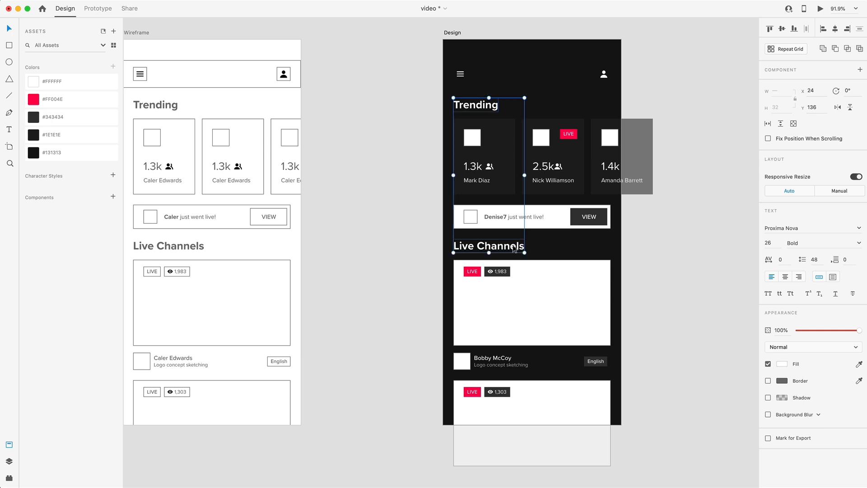
left_click(847, 246)
left_click(793, 271)
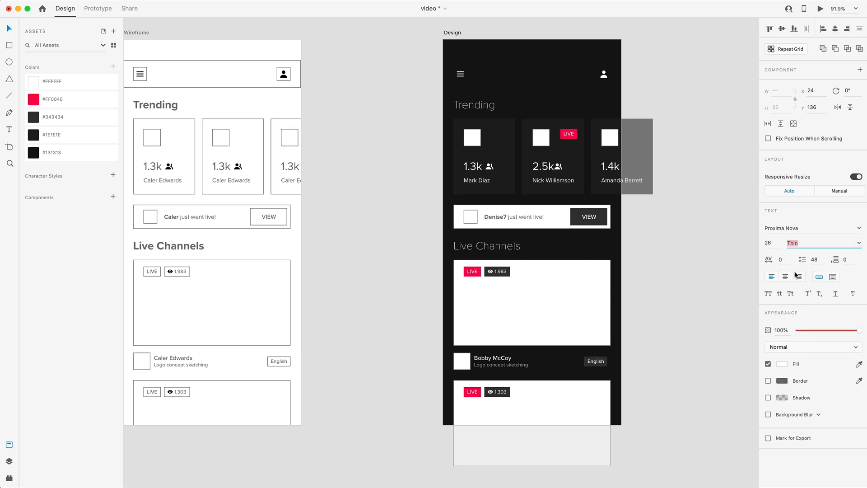
left_click(849, 250)
left_click(796, 289)
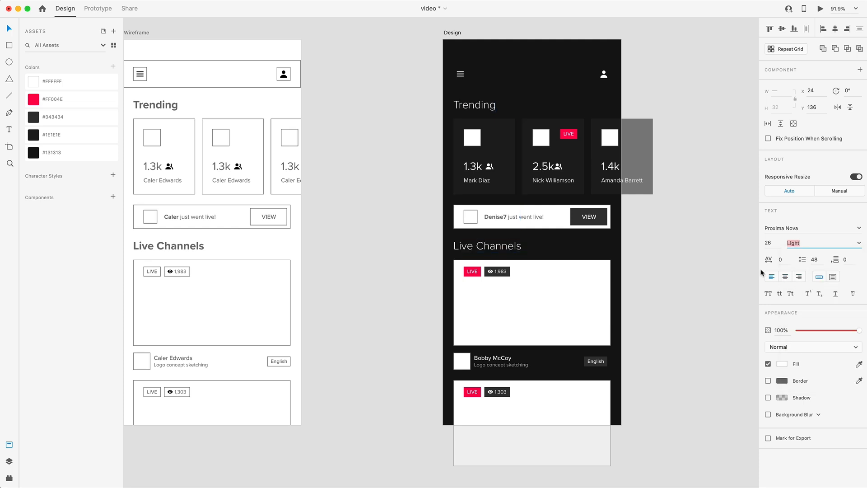
left_click(696, 275)
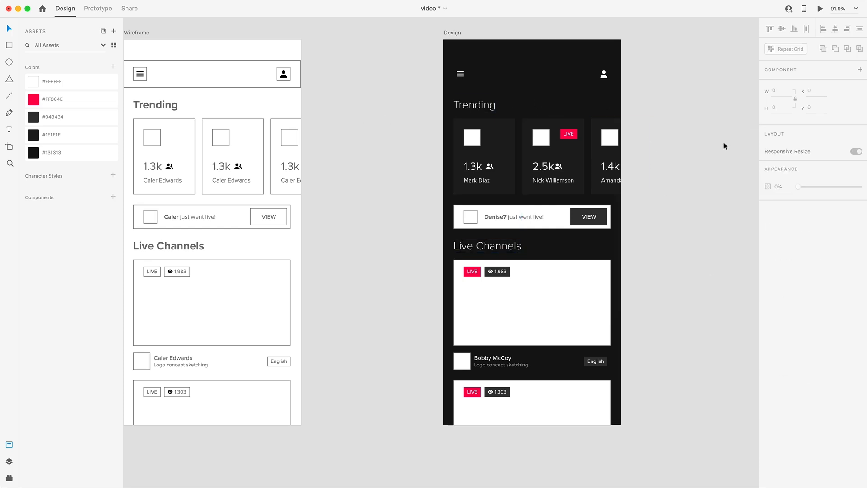
Fill the "just went live" banner's background with the saved color #1E1E1E and its message text with #FFFFFF
scroll(722, 159, "down", 2)
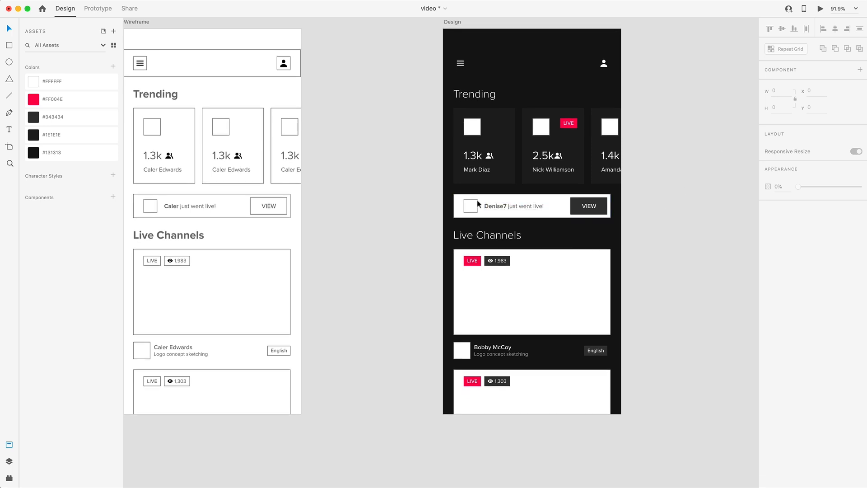
scroll(476, 193, "up", 5)
left_click(564, 195)
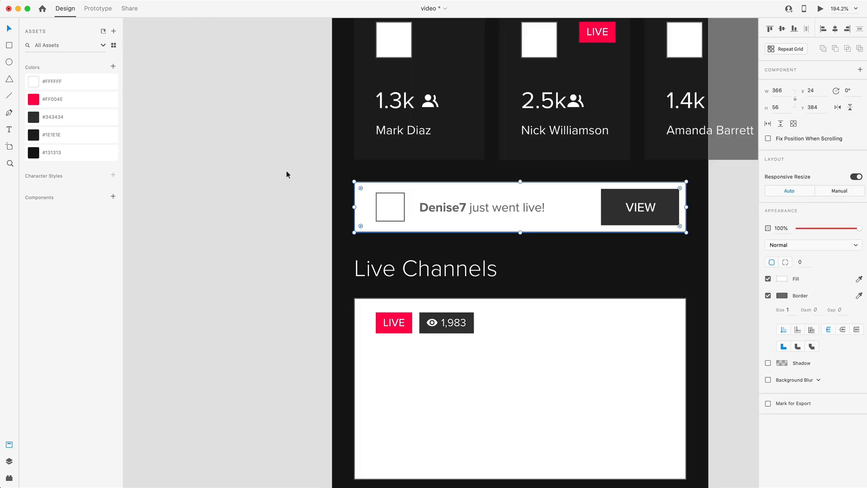
left_click(32, 135)
double_click(482, 208)
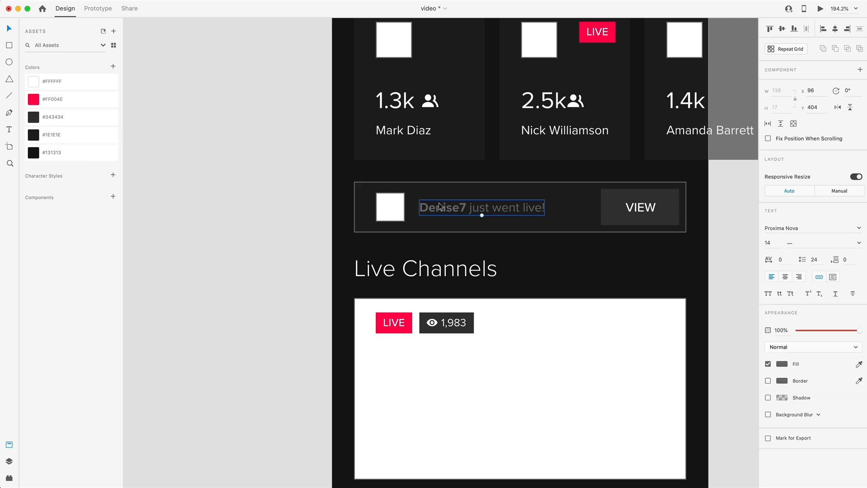
left_click(781, 364)
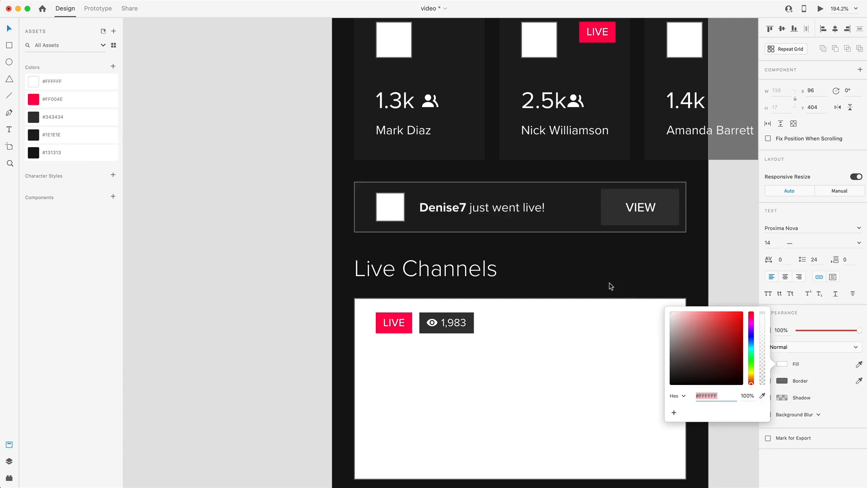
Remove the borders of the "just went live" banner's avatar square and its background
left_click(391, 199)
left_click(768, 295)
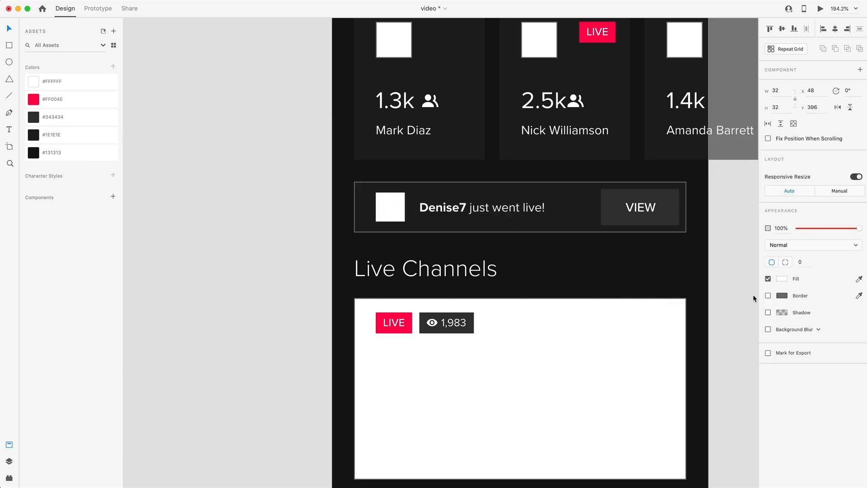
left_click(515, 193)
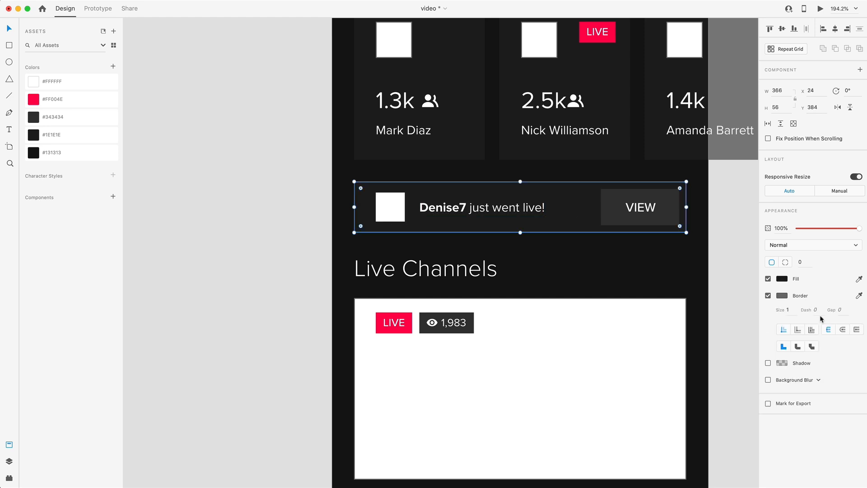
left_click(767, 296)
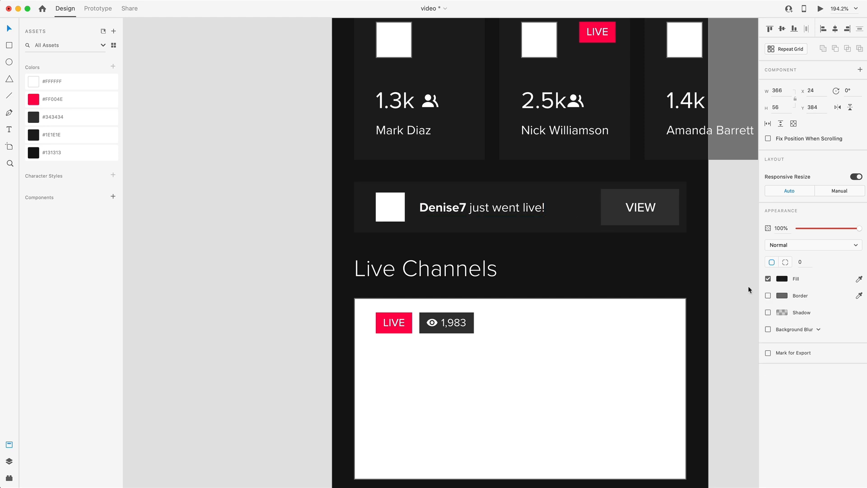
left_click(735, 240)
Remove the border of the avatar square beside the first live channel's name
scroll(735, 240, "down", 3)
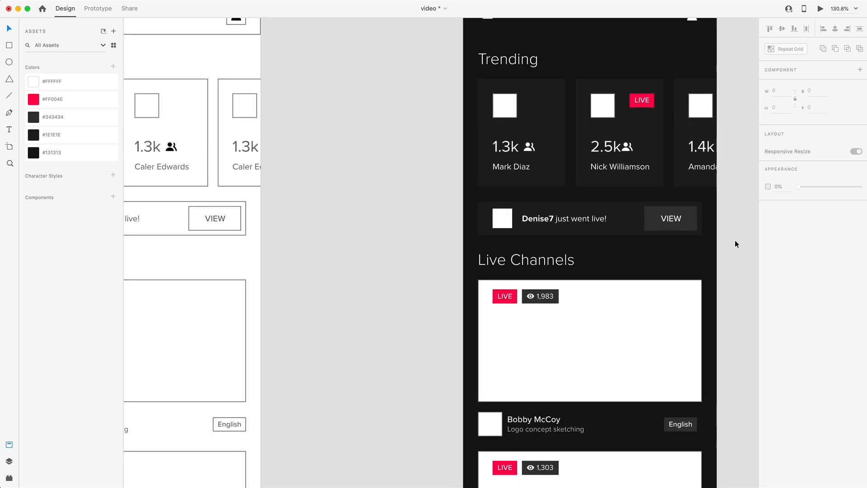
scroll(734, 241, "down", 5)
scroll(460, 218, "up", 5)
scroll(501, 197, "right", 2)
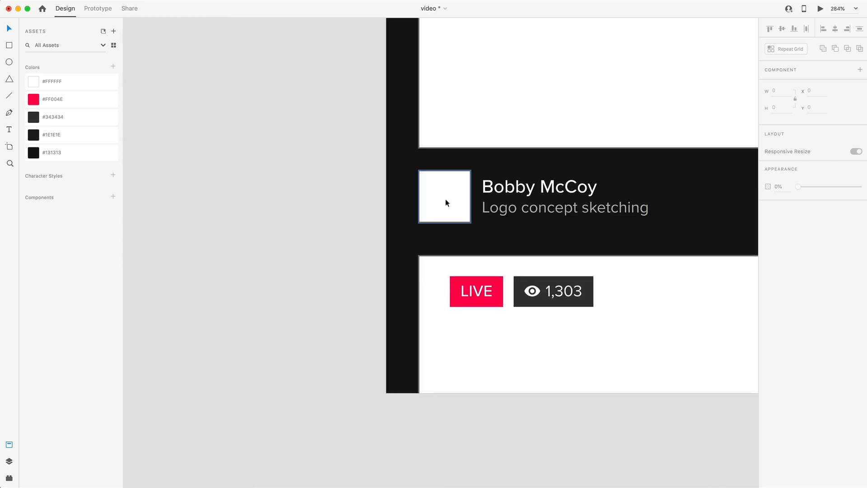
left_click(437, 187)
left_click(214, 197)
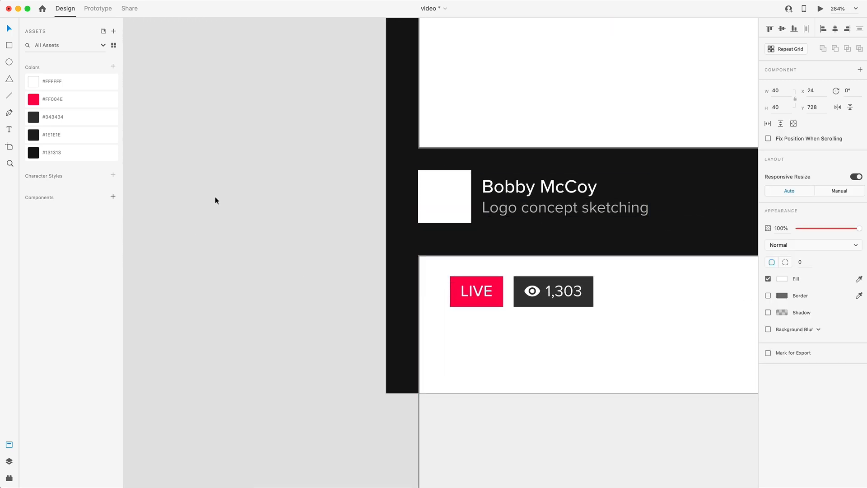
Fill the avatar squares and both Live Channels thumbnails with photos, and remove the first thumbnail's border
scroll(226, 197, "down", 8)
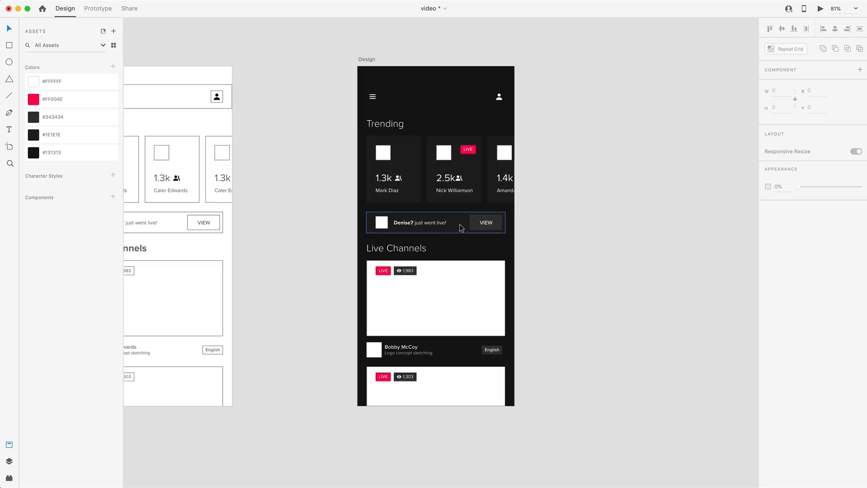
scroll(436, 230, "up", 2)
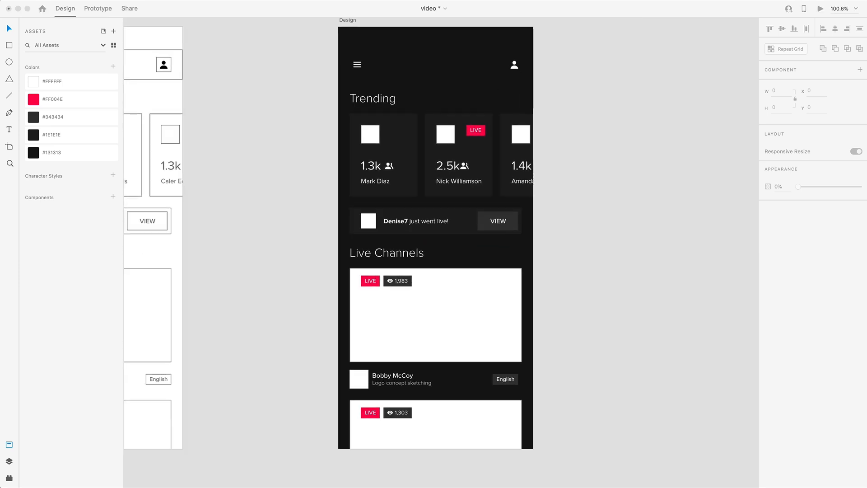
left_click_drag(550, 149, 370, 134)
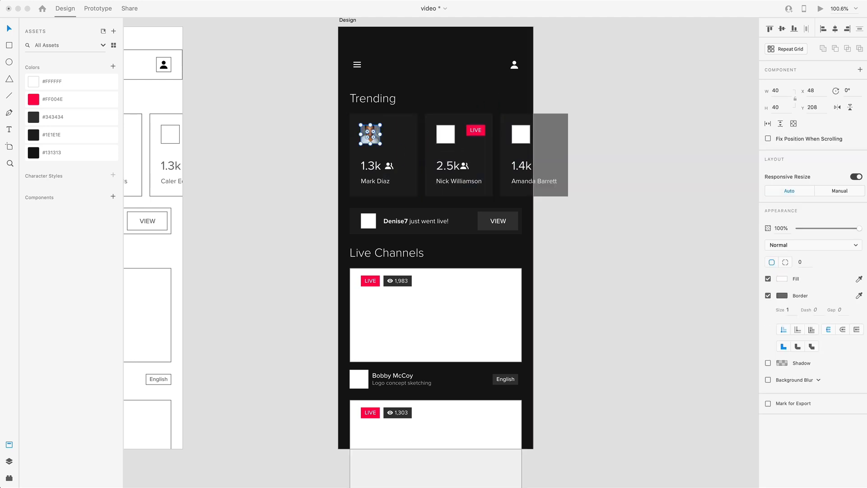
left_click_drag(660, 161, 445, 134)
left_click_drag(660, 160, 369, 221)
left_click_drag(660, 160, 358, 379)
left_click_drag(660, 160, 436, 427)
left_click(436, 316, "shift")
left_click(768, 296)
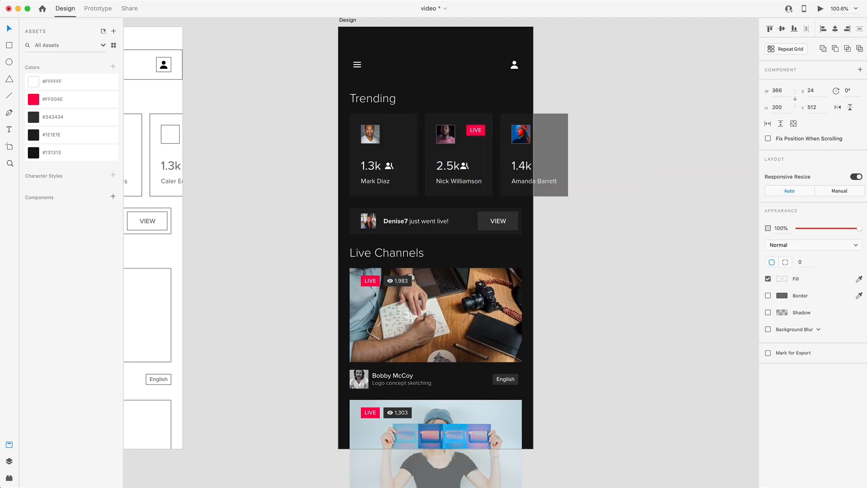
Fill the first Trending card's background with the multicolored gradient image
key("super+Tab")
left_click_drag(865, 240, 407, 144)
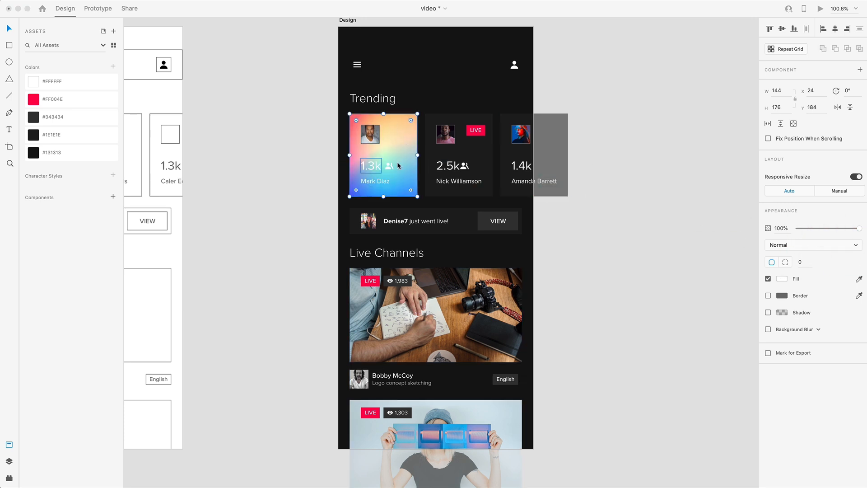
left_click(320, 142)
scroll(397, 154, "up", 5)
scroll(403, 151, "up", 3)
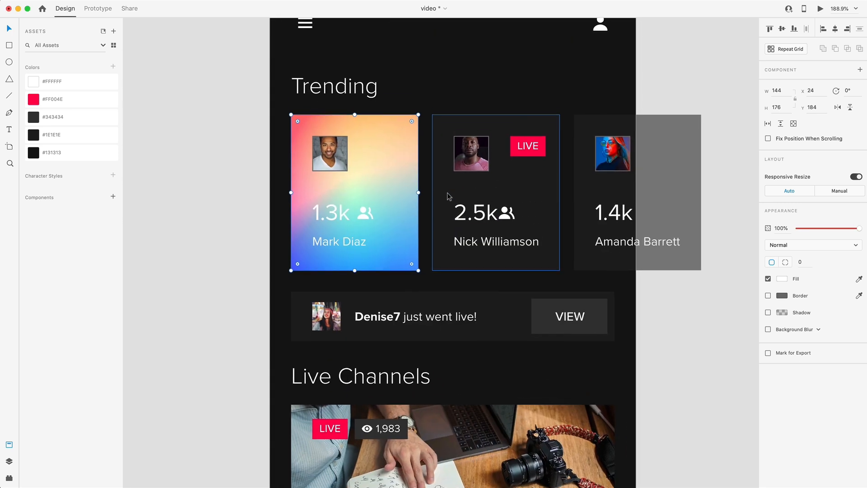
Remove the borders of the avatar squares on all three Trending cards
left_click(424, 85)
left_click(336, 152)
left_click(471, 156, "shift")
left_click(611, 160, "shift")
left_click(769, 296)
scroll(542, 70, "down", 5)
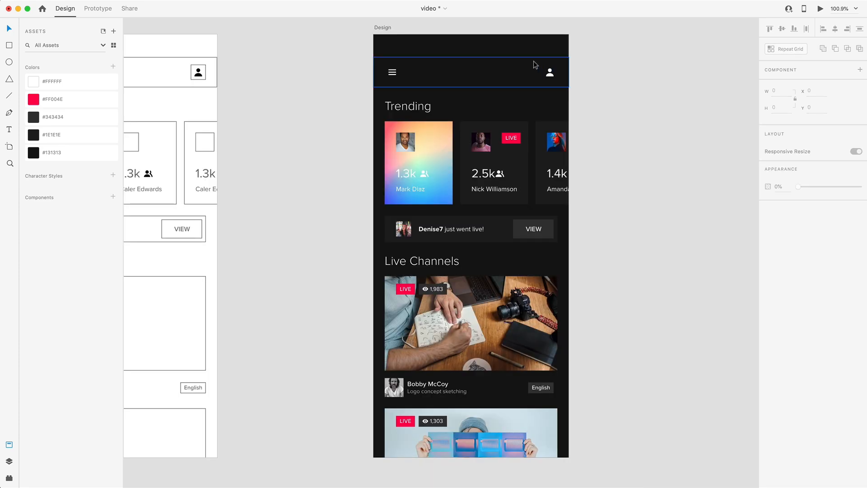
Set the square behind the header's profile icon to 100% opacity and fill it with the saved #1E1E1E gray
scroll(544, 72, "up", 8)
left_click(546, 75)
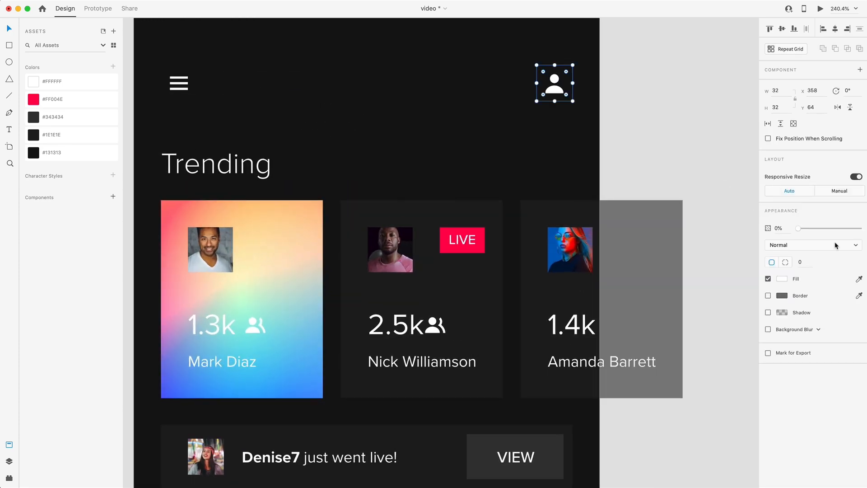
left_click_drag(803, 226, 860, 227)
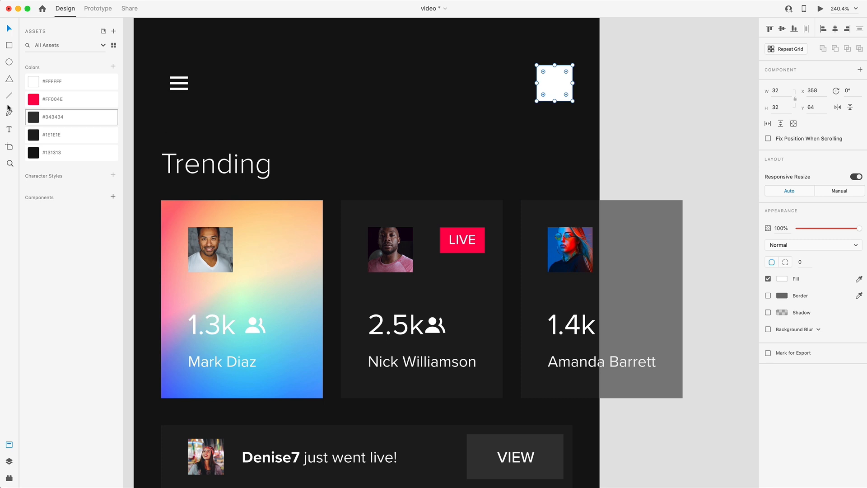
left_click(42, 139)
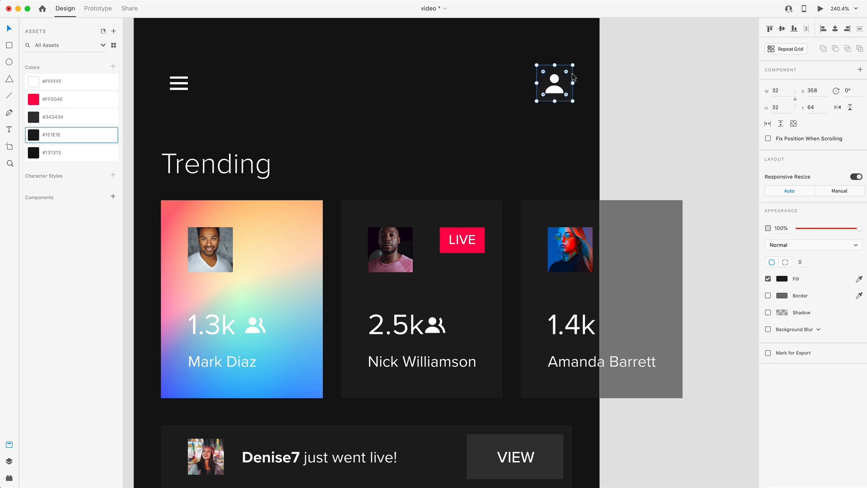
Round the square behind the profile icon into a circle with a corner radius of 16
left_click_drag(567, 72, 526, 89)
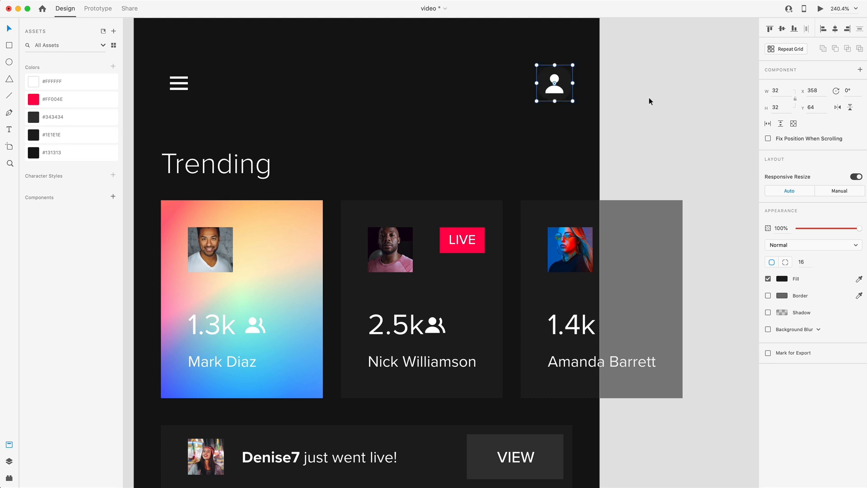
left_click(649, 99)
scroll(547, 98, "down", 5)
scroll(560, 112, "down", 1)
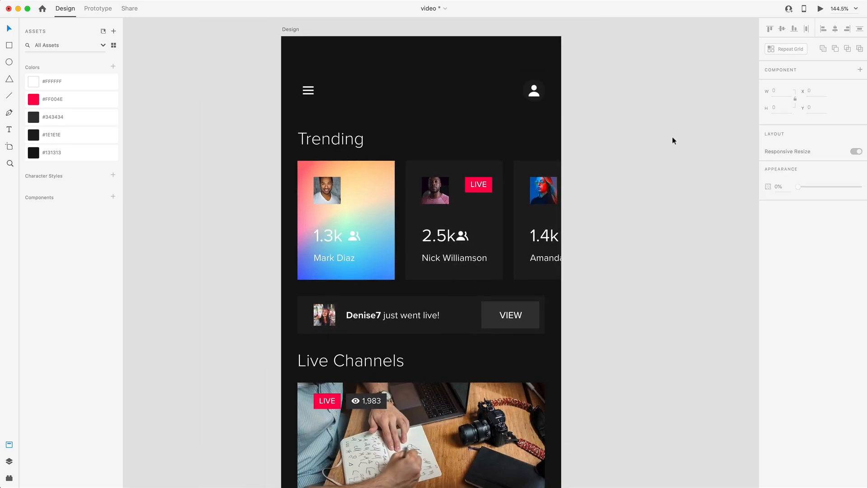
Enlarge the circle behind the profile icon to 48 by 48 with a corner radius of 24
left_click(541, 85)
left_click_drag(551, 76, 520, 90)
left_click(627, 100)
scroll(507, 75, "up", 8)
scroll(498, 78, "down", 6)
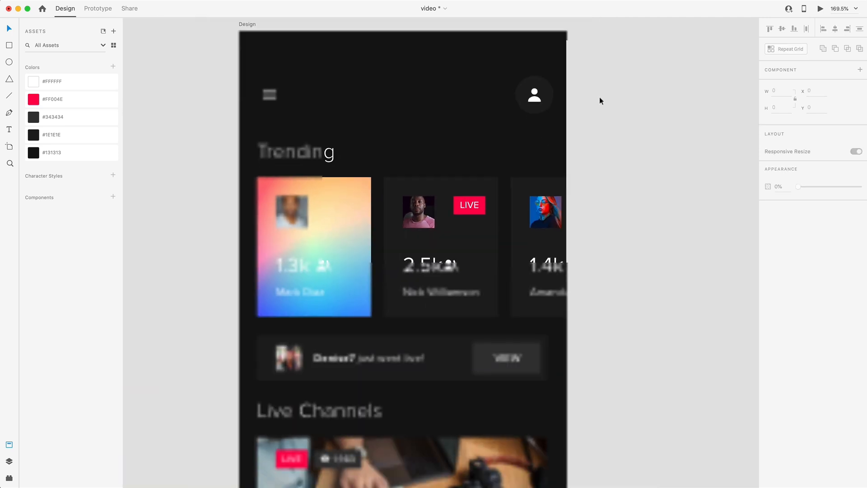
scroll(551, 91, "left", 2)
scroll(653, 118, "down", 1)
Move the profile icon together with its circle left to X 342, in line with the content's right margin
left_click(582, 96)
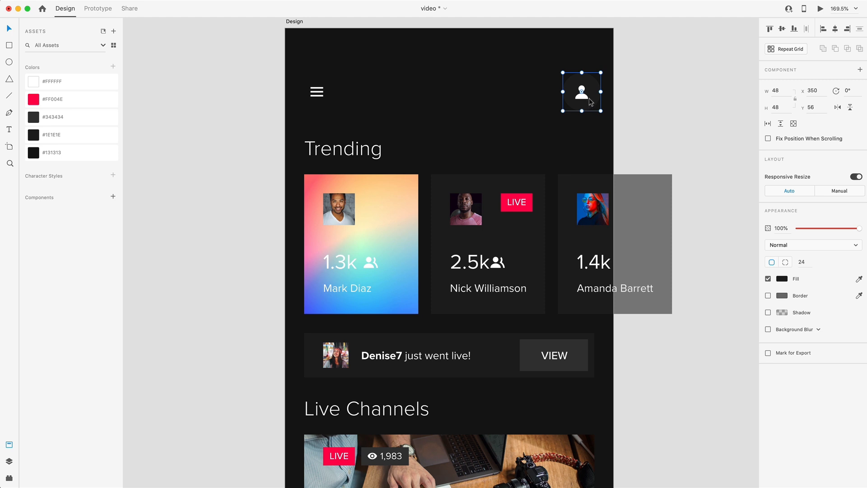
left_click(583, 97, "shift")
key("alt")
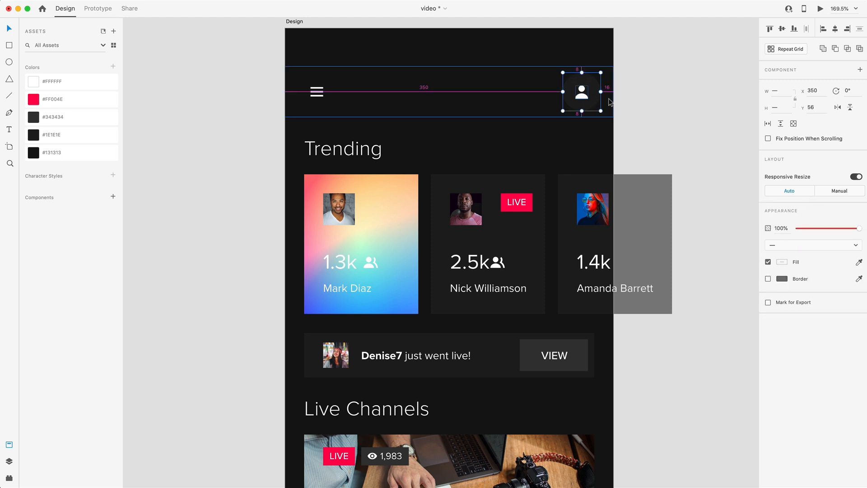
key("Left")
key("Left")
key("Left")
key("Left")
key("Left")
key("Left")
key("Left")
key("Left")
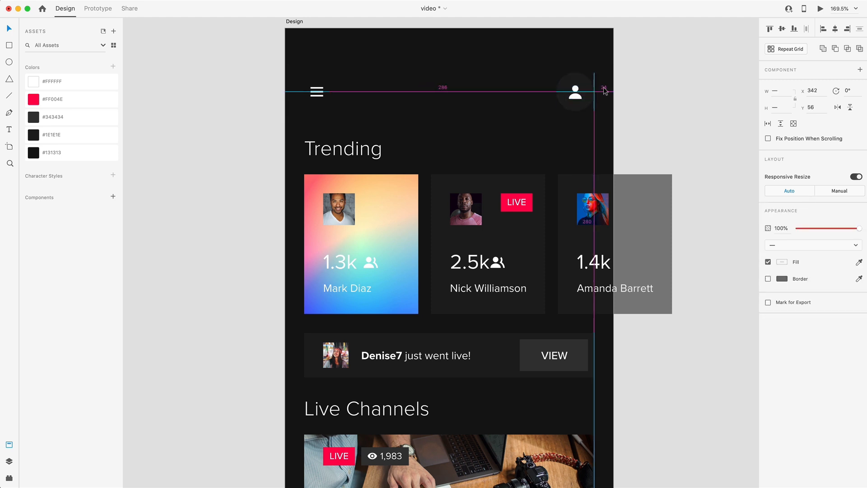
left_click(641, 102)
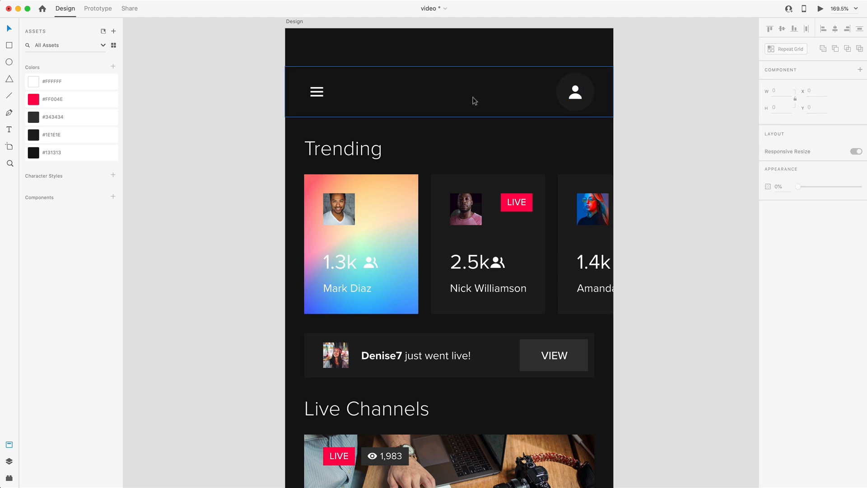
Move the hamburger menu icon left to X 24, aligned with the Trending heading
scroll(476, 96, "left", 5)
left_click(378, 106)
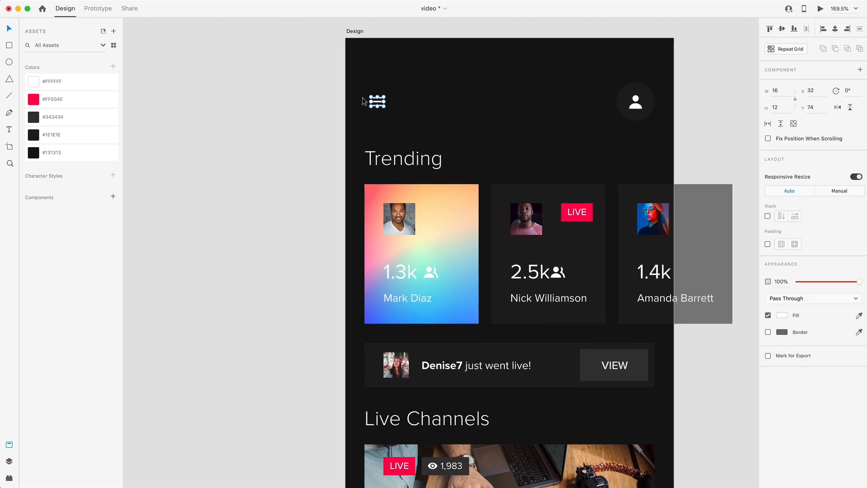
scroll(375, 104, "up", 10)
left_click_drag(406, 116, 371, 114)
scroll(325, 129, "down", 5)
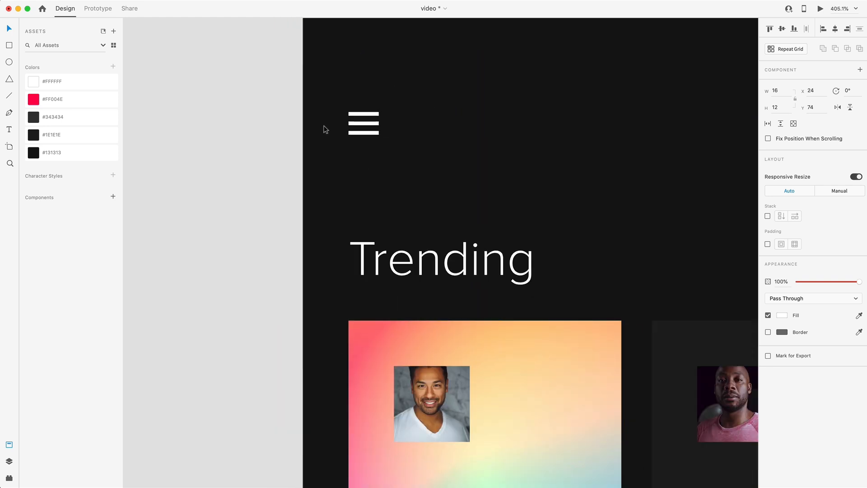
left_click(268, 130)
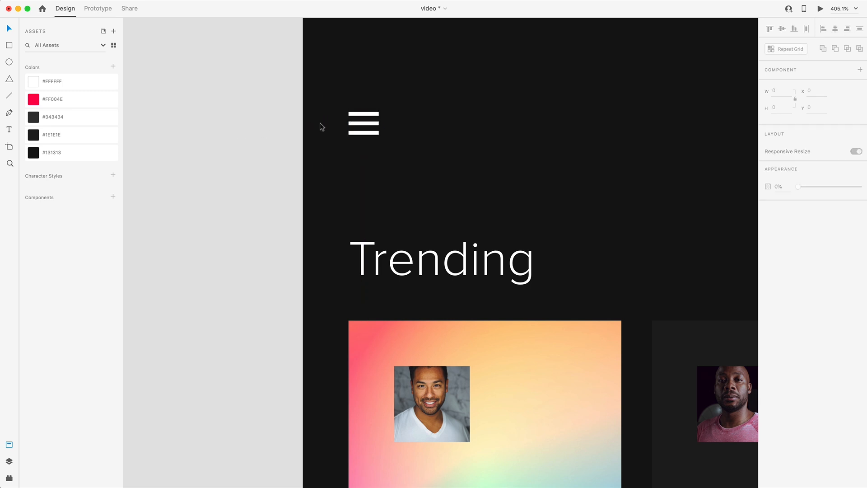
Round the avatar squares on the three Trending cards into circles with a corner radius of 20
scroll(438, 113, "down", 5)
scroll(569, 126, "right", 3)
scroll(587, 131, "down", 1)
scroll(641, 130, "down", 1)
scroll(648, 130, "right", 1)
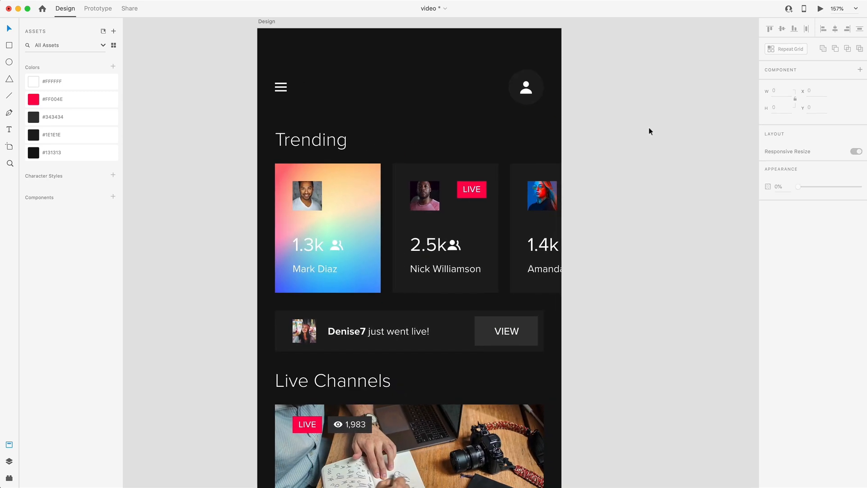
scroll(648, 130, "down", 3)
scroll(644, 130, "up", 1)
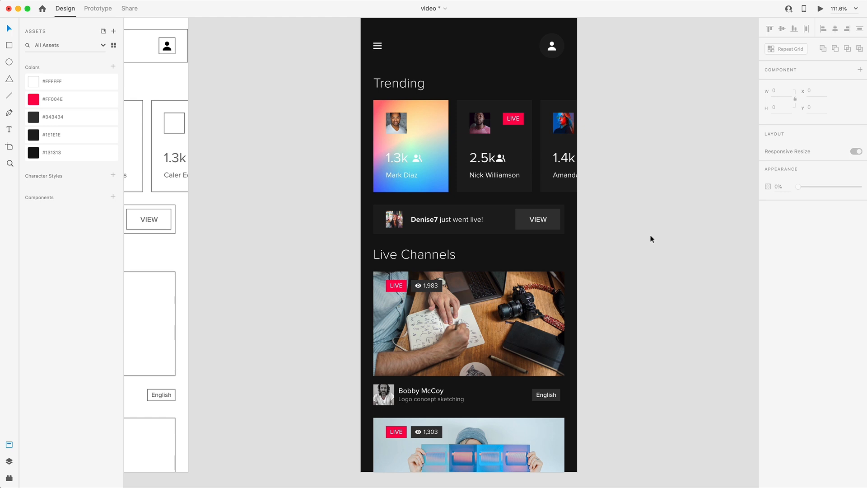
double_click(396, 122)
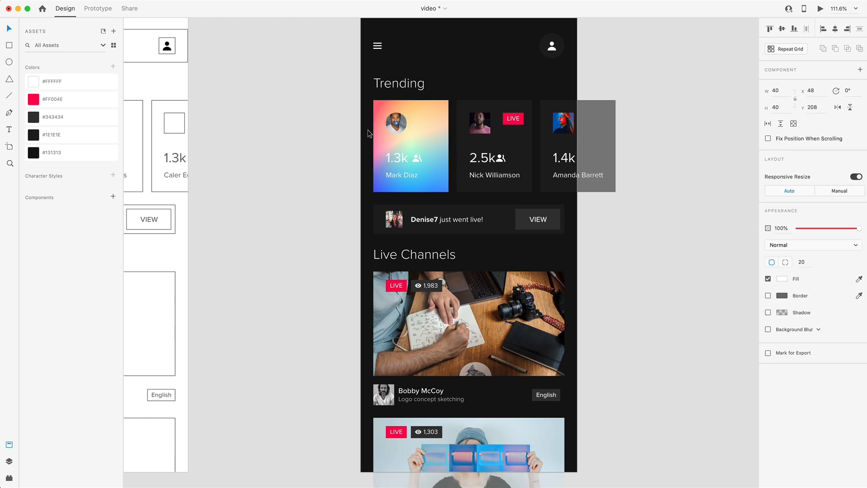
left_click(480, 121)
left_click_drag(468, 128, 467, 129)
left_click(570, 121)
left_click_drag(569, 117, 540, 141)
Shift the photo down inside the first Trending card's avatar circle so the whole head is framed
scroll(387, 122, "up", 10)
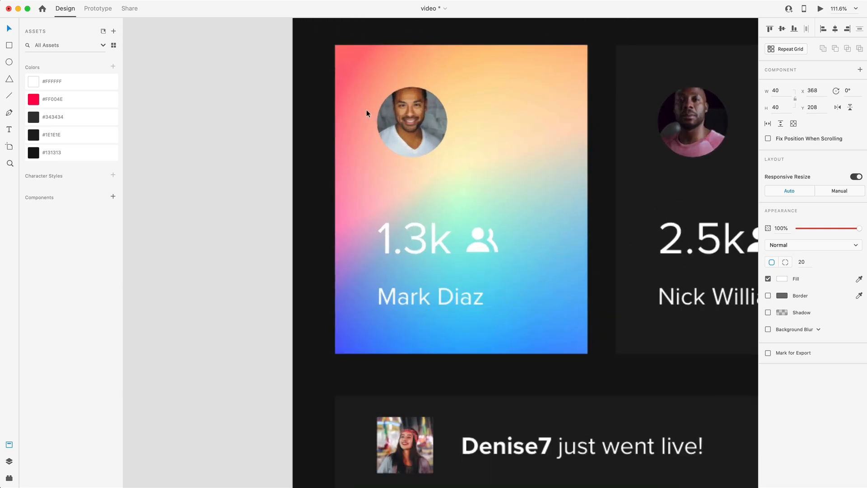
double_click(432, 119)
left_click_drag(434, 106, 436, 131)
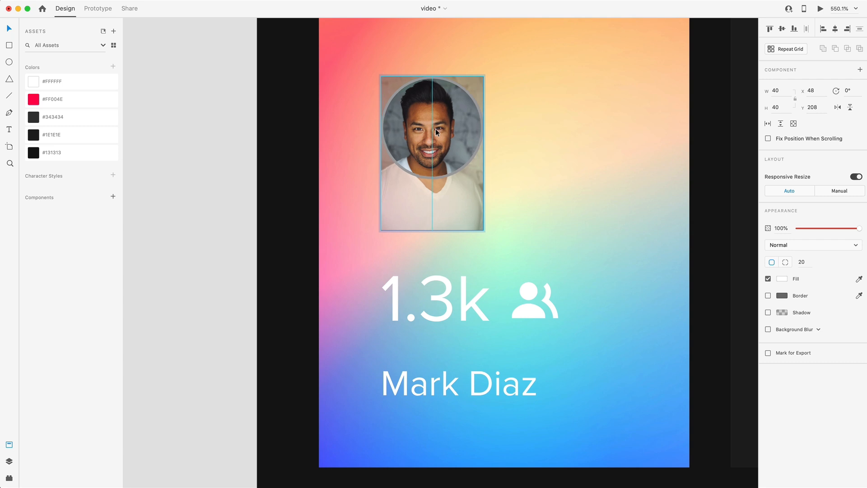
scroll(484, 120, "down", 5)
scroll(603, 111, "right", 2)
left_click(605, 114)
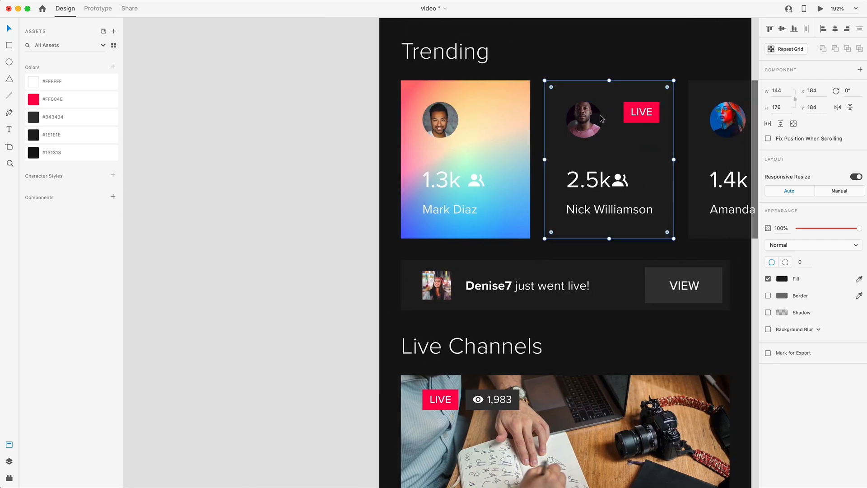
Shift the photo down inside the second Trending card's avatar circle to center the face
scroll(595, 118, "up", 10)
double_click(573, 107)
left_click_drag(572, 107, 572, 139)
scroll(613, 149, "down", 6)
scroll(616, 151, "right", 3)
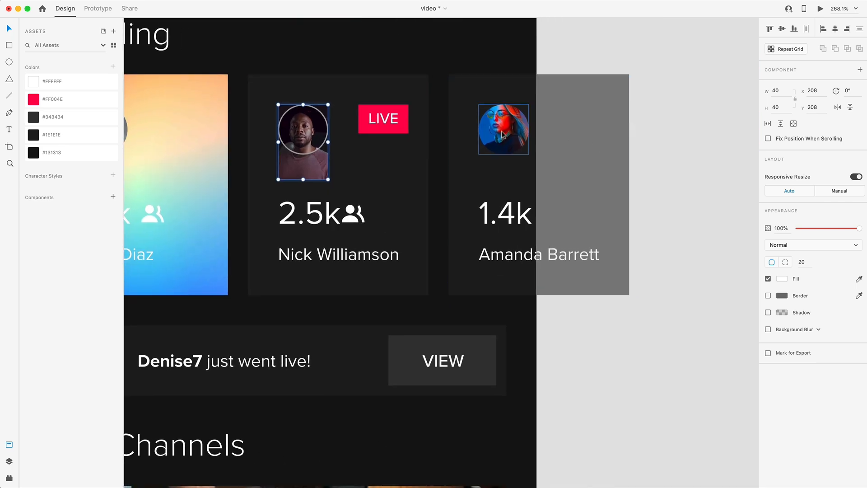
Shift the photo down inside the third Trending card's avatar circle to center the face
scroll(517, 120, "up", 8)
double_click(497, 113)
left_click_drag(497, 115, 497, 158)
left_click(261, 134)
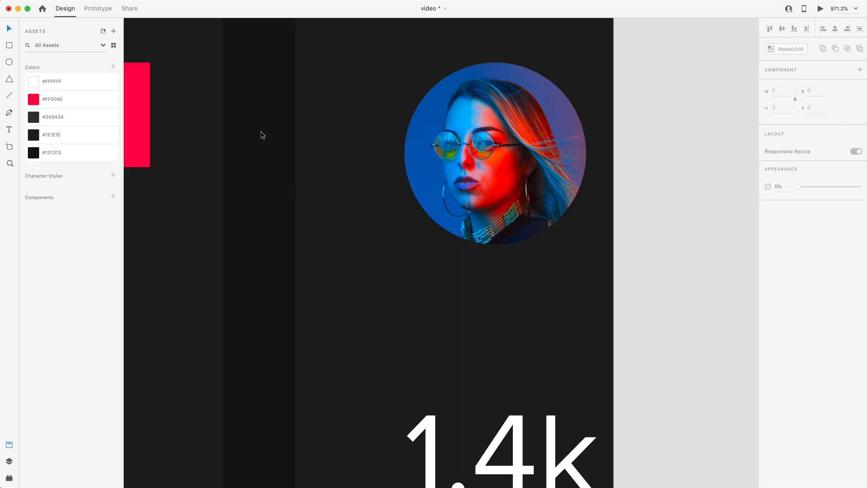
Round the avatars of the "just went live" banner and the first live channel into circles and reposition the photo inside
scroll(260, 134, "down", 4)
scroll(266, 134, "left", 6)
double_click(441, 163)
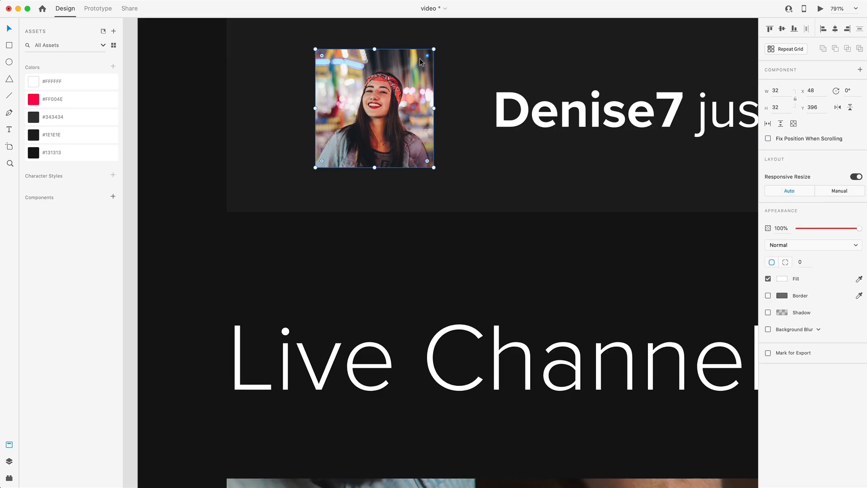
scroll(339, 155, "down", 5)
scroll(342, 158, "down", 6)
left_click(325, 151)
scroll(326, 151, "up", 6)
scroll(470, 104, "left", 2)
scroll(470, 104, "left", 1)
left_click_drag(550, 82, 413, 183)
double_click(413, 183)
left_click_drag(429, 143, 427, 188)
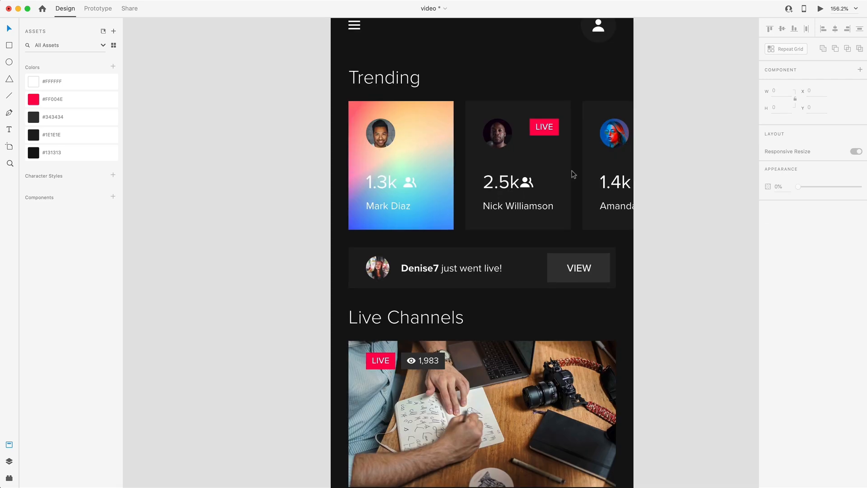
Set the corner radius of all three Trending card backgrounds to 32
scroll(474, 149, "right", 2)
left_click(418, 124)
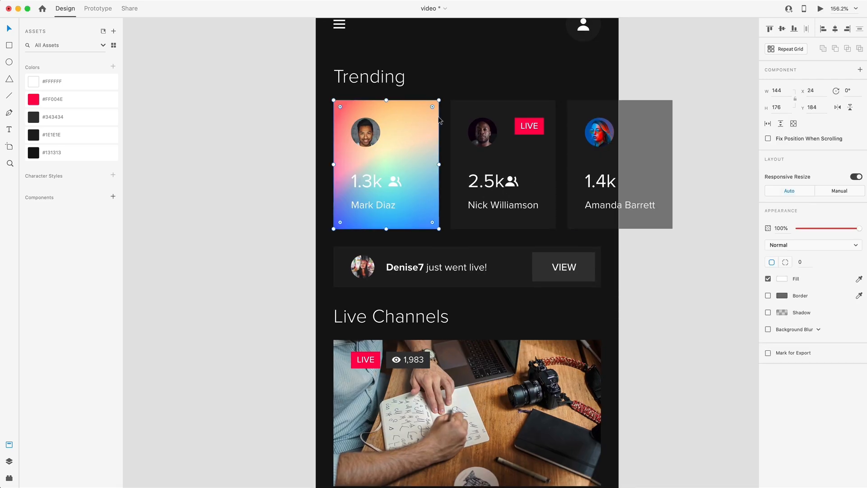
left_click(477, 111, "shift")
left_click(593, 109, "shift")
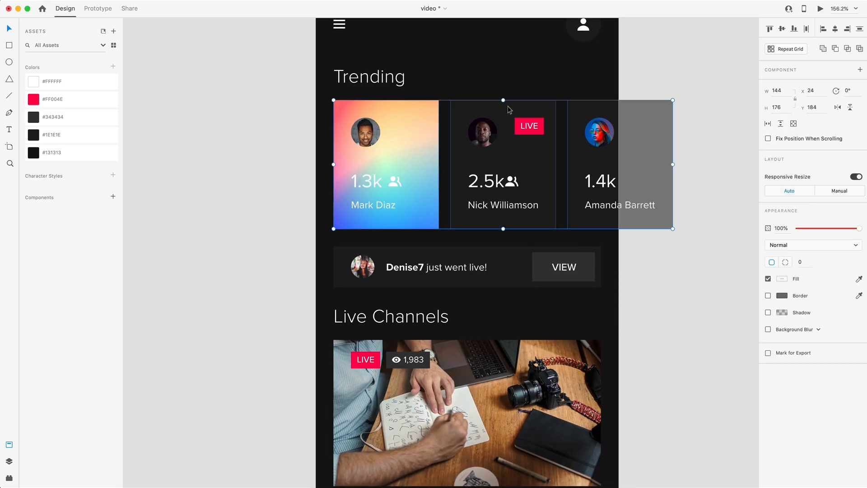
left_click(799, 263)
type("32")
key("Return")
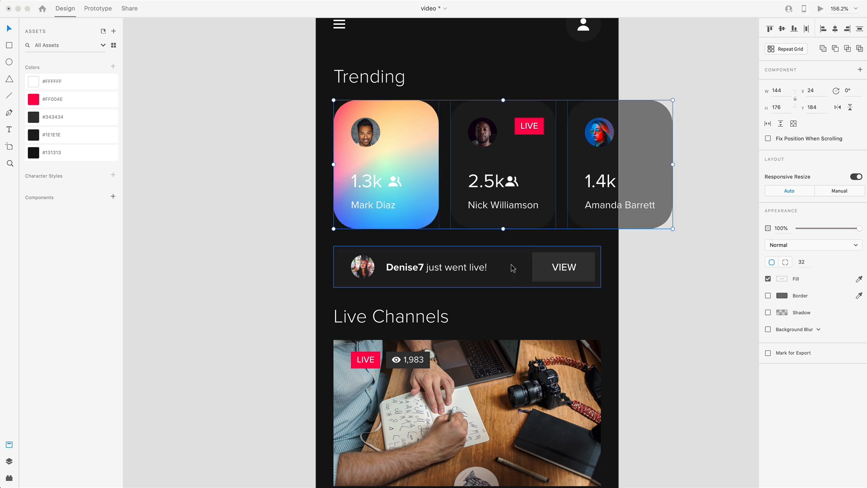
Round the "just went live" banner's background to a corner radius of 16 and its VIEW button to 8
left_click(497, 264)
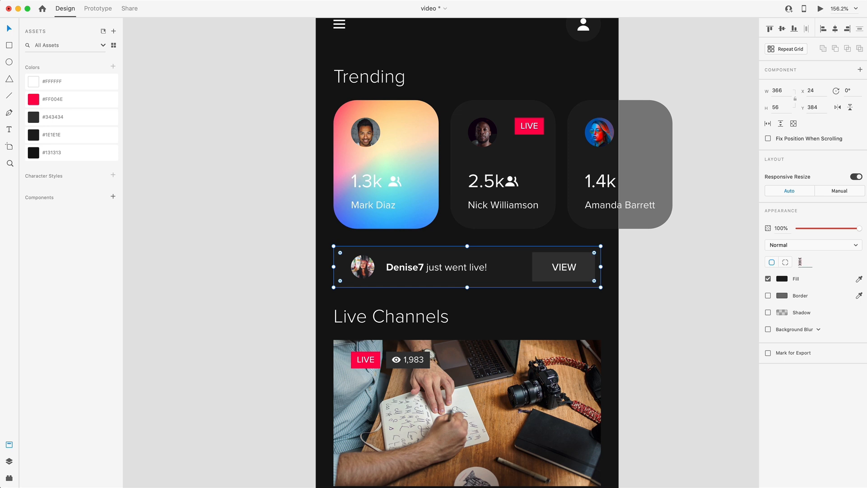
double_click(536, 277)
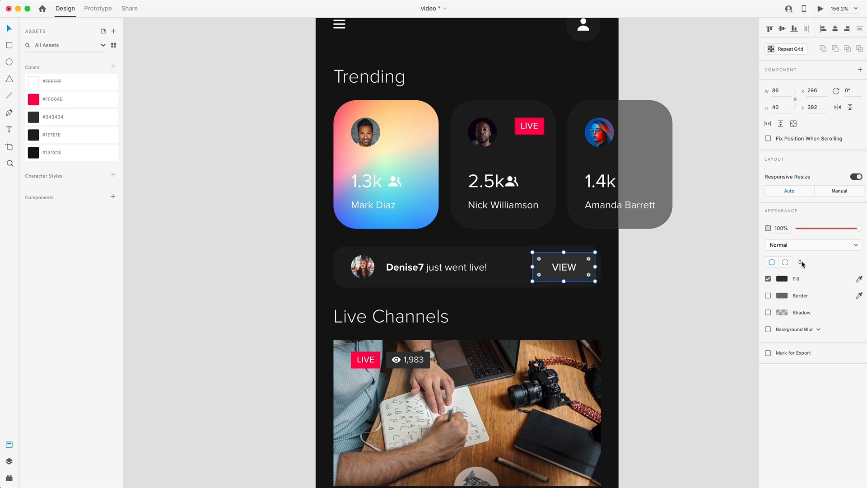
left_click(801, 262)
type("8")
key("Return")
left_click(669, 254)
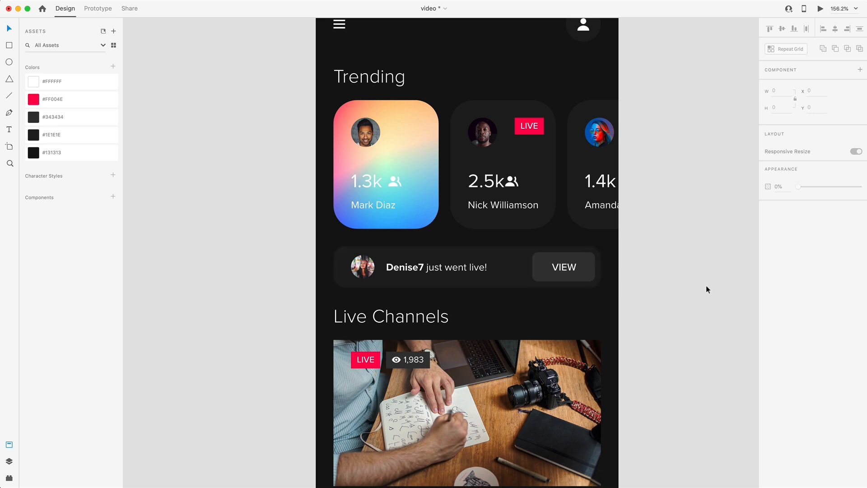
Try a corner radius of 16 on both Live Channels thumbnails, and settle on 32
scroll(677, 275, "down", 2)
left_click(429, 158)
left_click(507, 217)
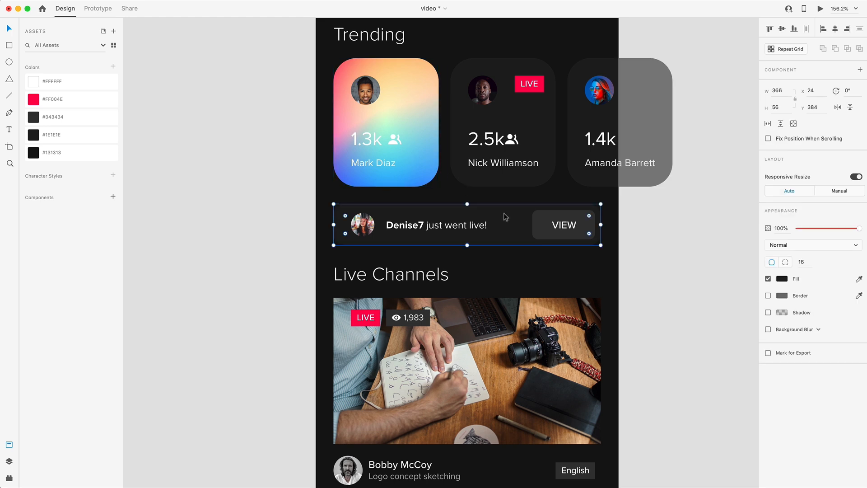
double_click(563, 226)
scroll(545, 228, "down", 2)
scroll(545, 227, "down", 5)
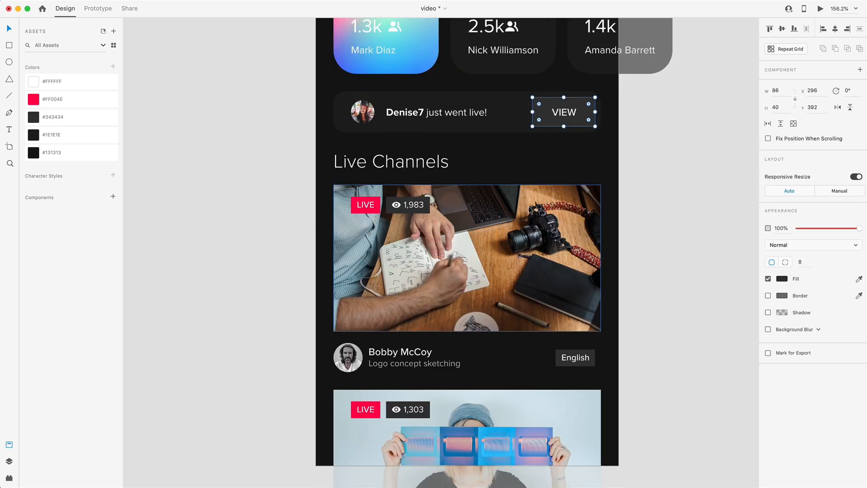
left_click(542, 216)
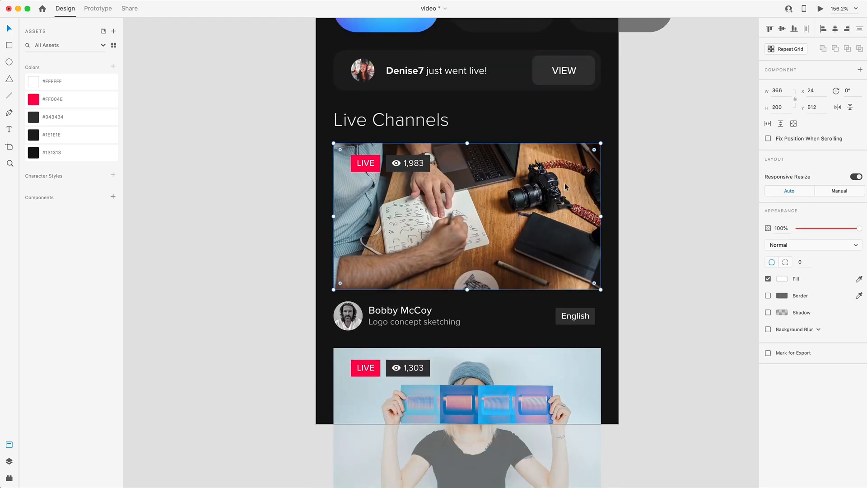
left_click(566, 382, "shift")
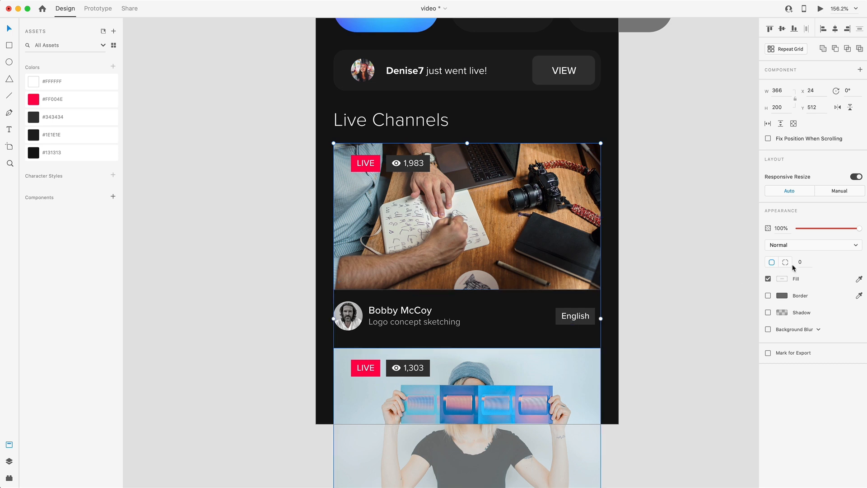
type("16")
key("Return")
type("32")
key("Return")
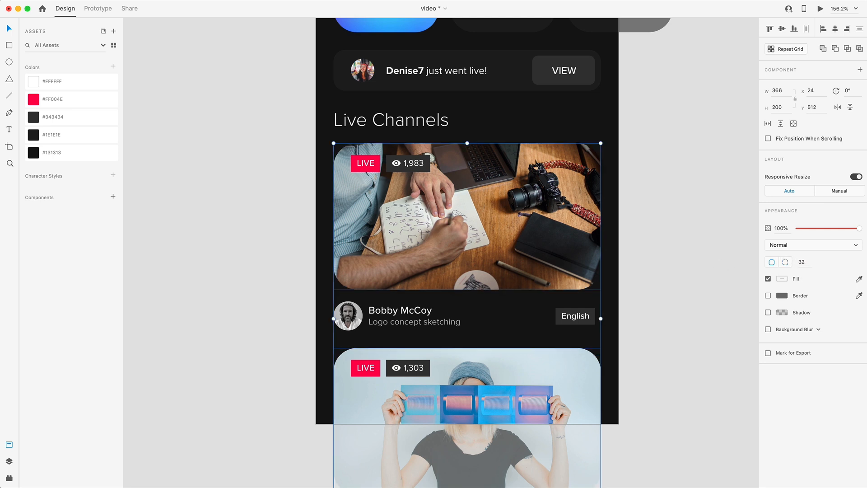
Undo the last corner radius change on the Live Channels thumbnails and deselect them
key("super+z")
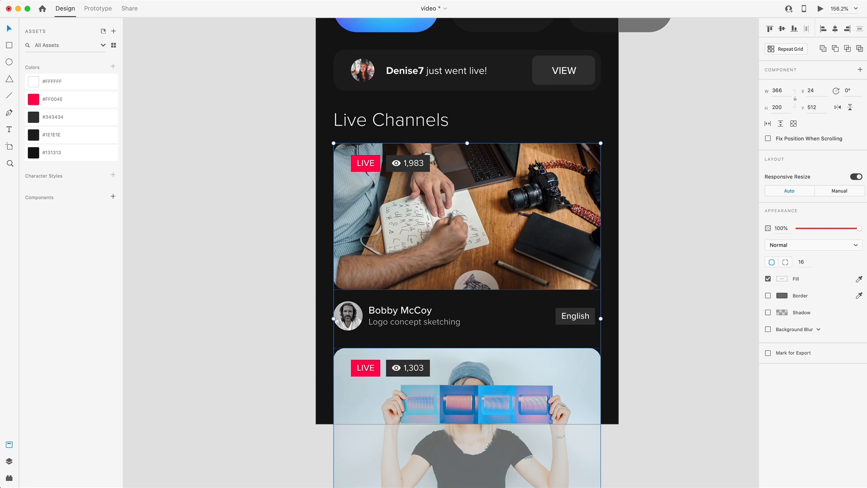
left_click(689, 285)
Set the corner radius of the LIVE badge background on the second Trending card to 8
scroll(689, 285, "down", 5)
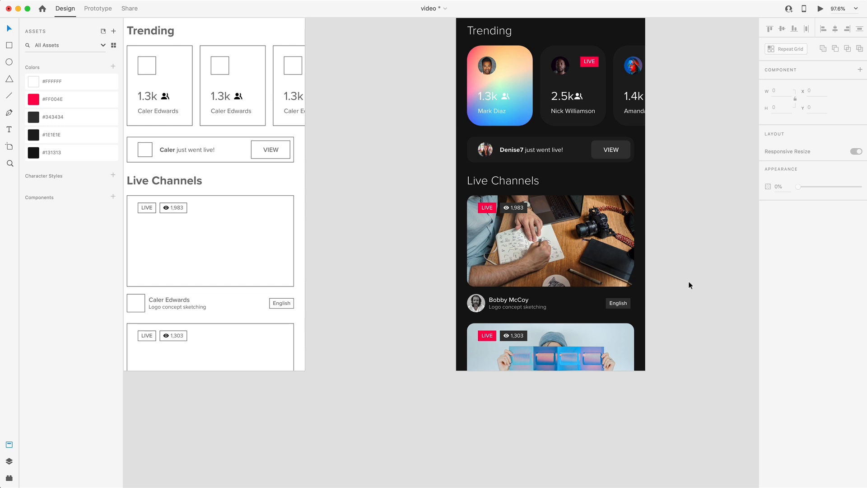
scroll(689, 285, "up", 3)
double_click(577, 94)
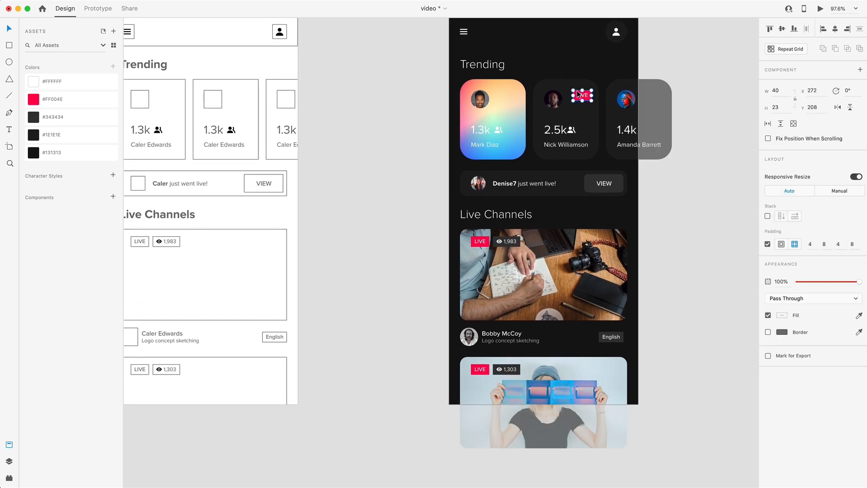
scroll(570, 93, "up", 5)
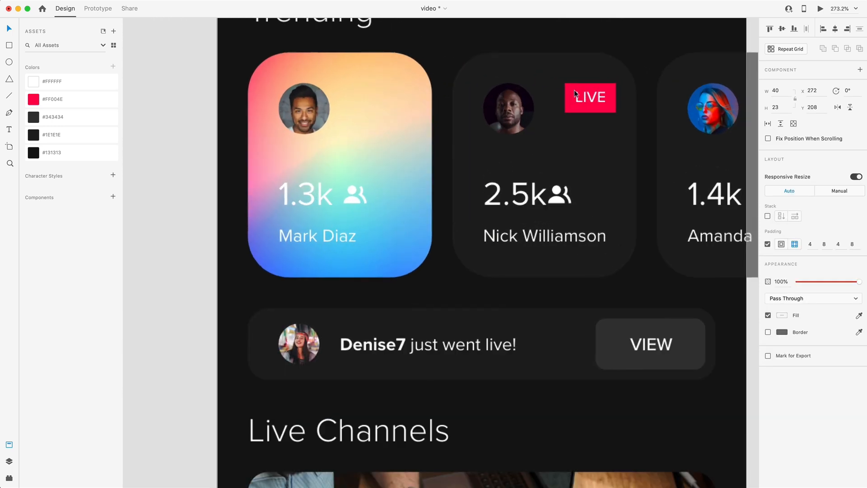
double_click(568, 93)
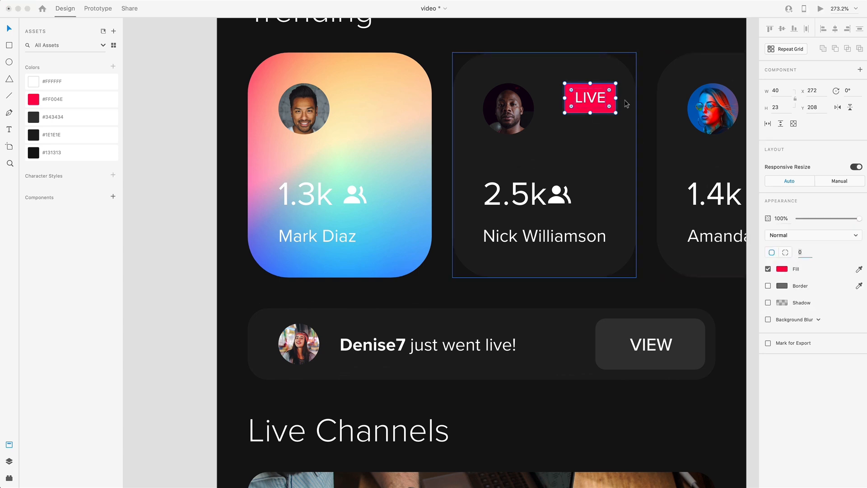
left_click(800, 253)
type("8")
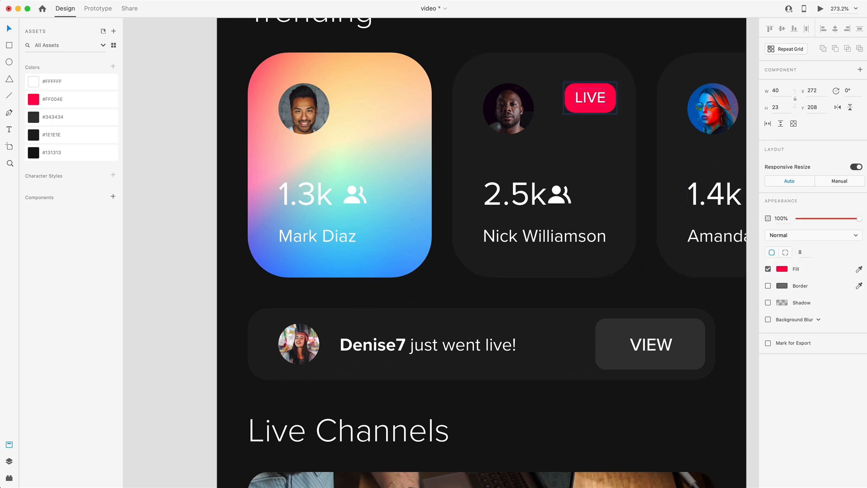
Set the corner radius of the LIVE badge background on the first Live Channels thumbnail to 8
scroll(607, 264, "down", 5)
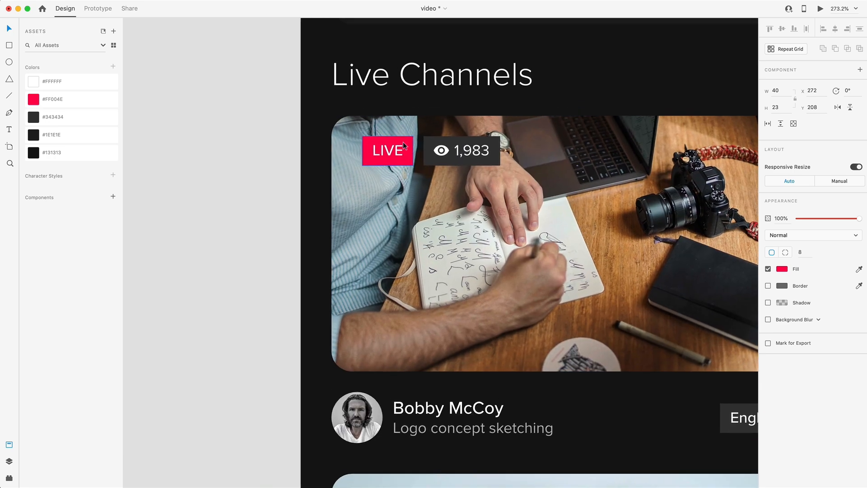
scroll(403, 142, "up", 5)
left_click(413, 149)
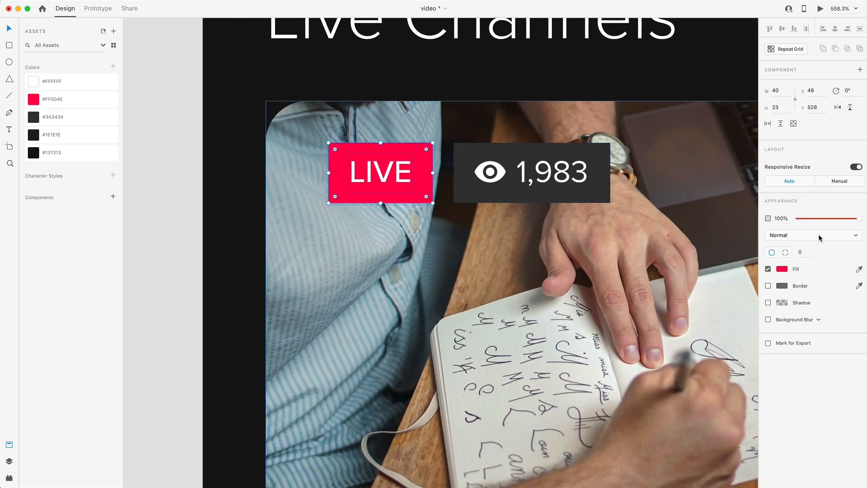
left_click(800, 252)
key("Return")
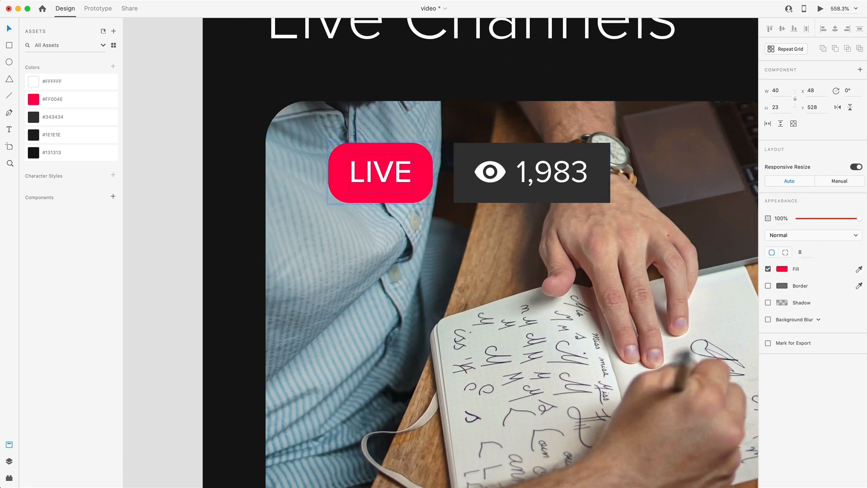
Round the background of the first thumbnail's viewer count badge to a corner radius of 8
left_click(603, 145)
double_click(603, 153)
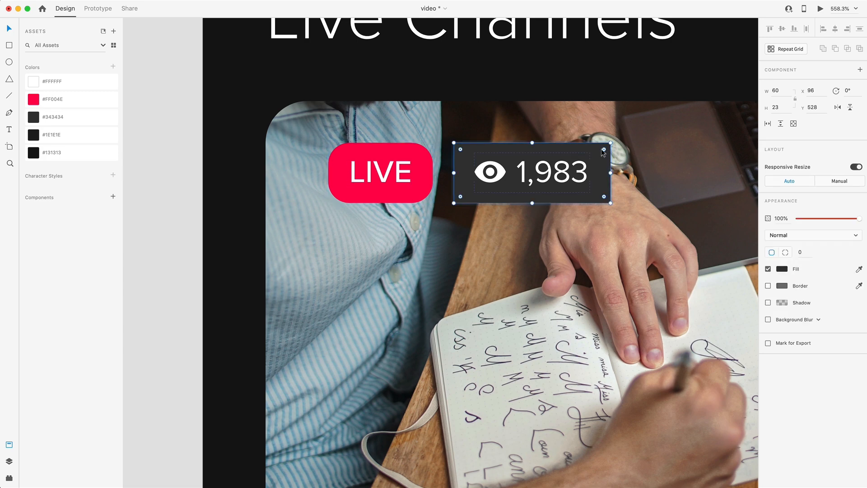
left_click(800, 252)
type("8")
key("Return")
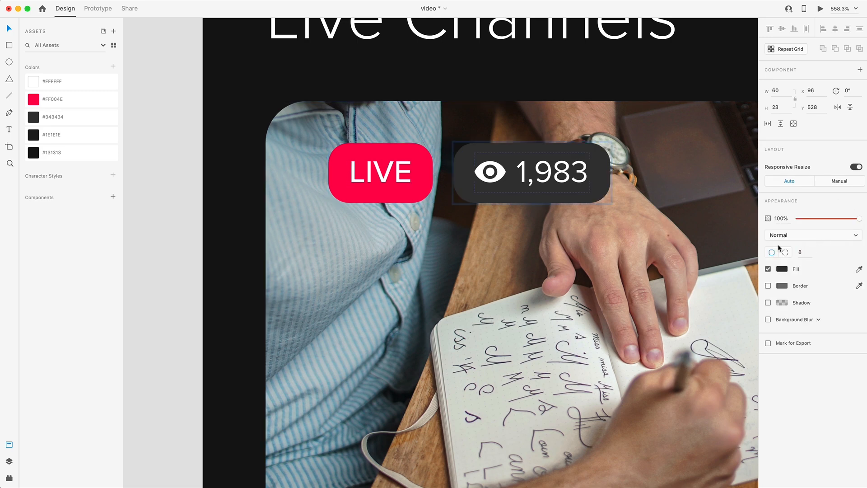
left_click(620, 228)
Round the English language tag under the first live channel to a corner radius of 8
scroll(619, 228, "down", 5)
scroll(619, 228, "down", 7)
scroll(525, 169, "up", 4)
left_click(539, 171)
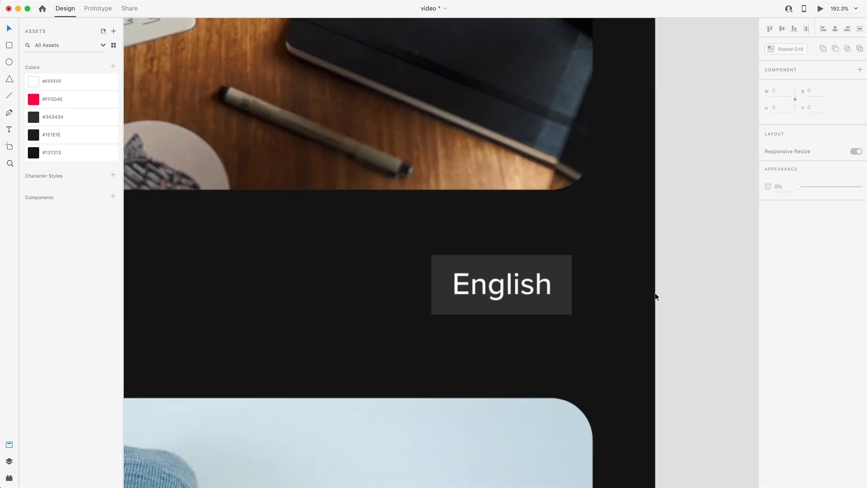
scroll(655, 296, "up", 3)
left_click(509, 252)
left_click(802, 252)
type("8")
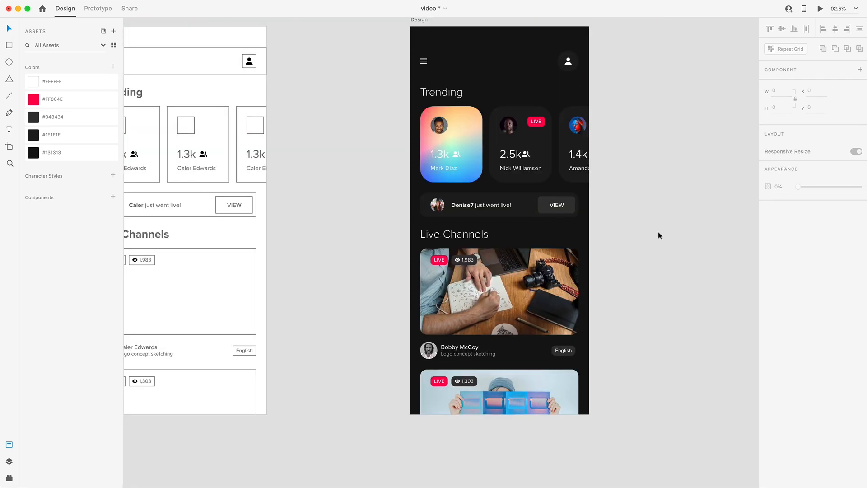
scroll(657, 232, "down", 1)
scroll(658, 233, "down", 1)
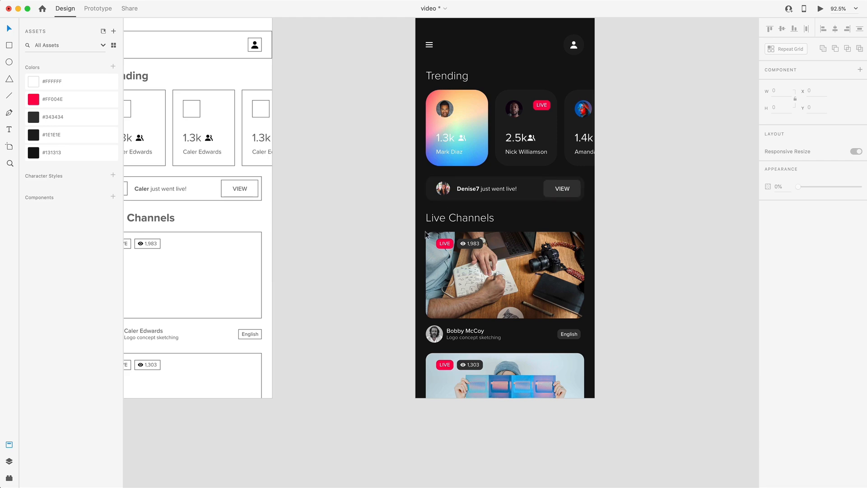
Give the first thumbnail's viewer count badge a background blur with amount 50, brightness 0 and opacity 60%
left_click(462, 248)
scroll(478, 244, "up", 10)
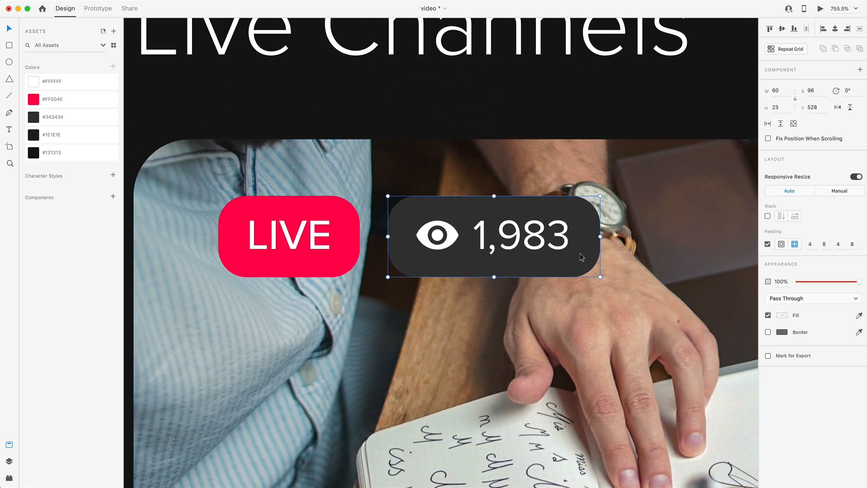
double_click(586, 246)
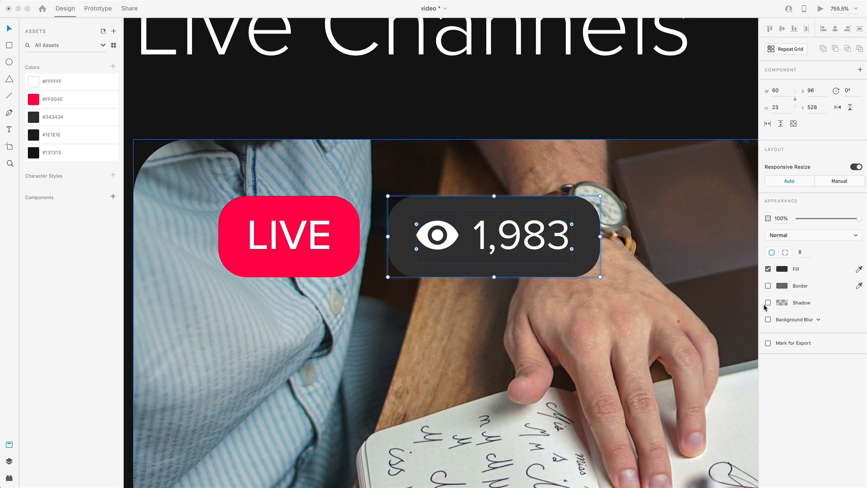
left_click(768, 319)
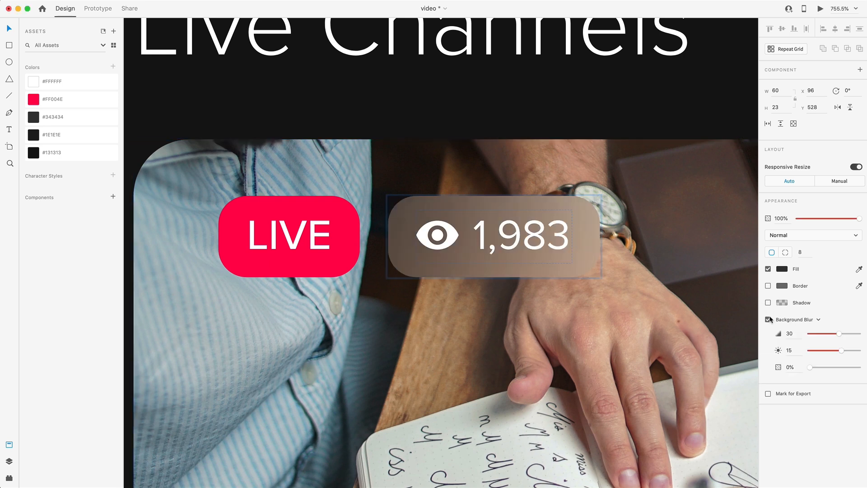
left_click_drag(838, 333, 840, 372)
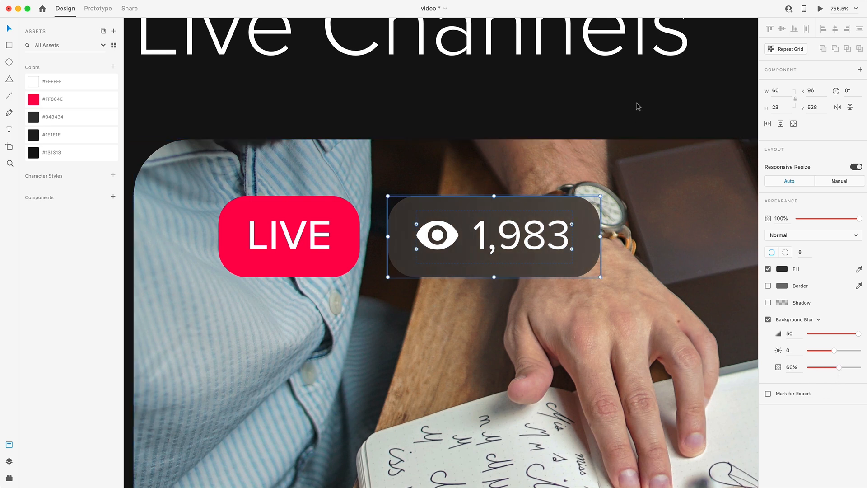
Copy the blurred viewer count badge background and paste its appearance onto the second thumbnail's viewer count badge
right_click(587, 212)
left_click(606, 225)
left_click(635, 118)
scroll(636, 120, "down", 5)
scroll(628, 180, "down", 10)
scroll(629, 194, "up", 6)
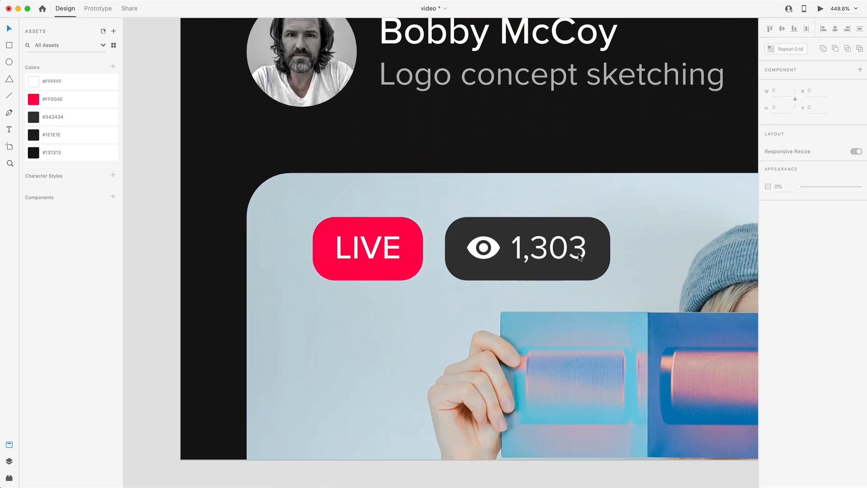
left_click(610, 225)
right_click(610, 219)
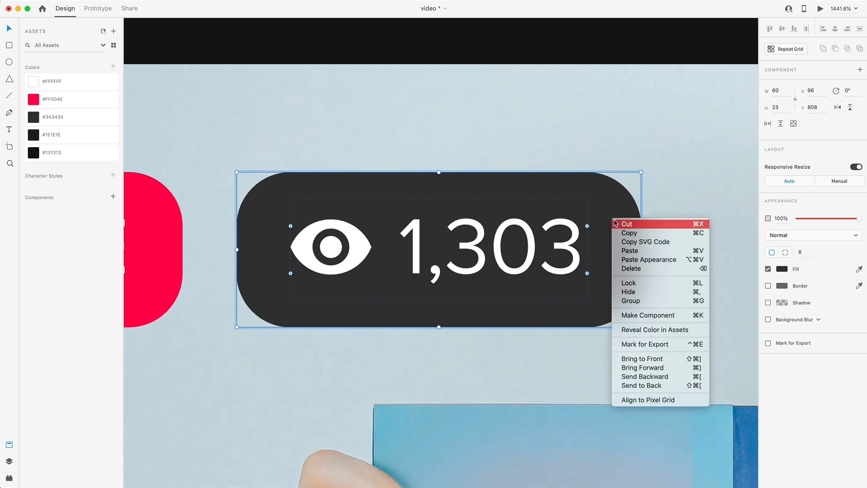
left_click(684, 260)
left_click(681, 254)
Save the document and preview the design
scroll(703, 265, "down", 10)
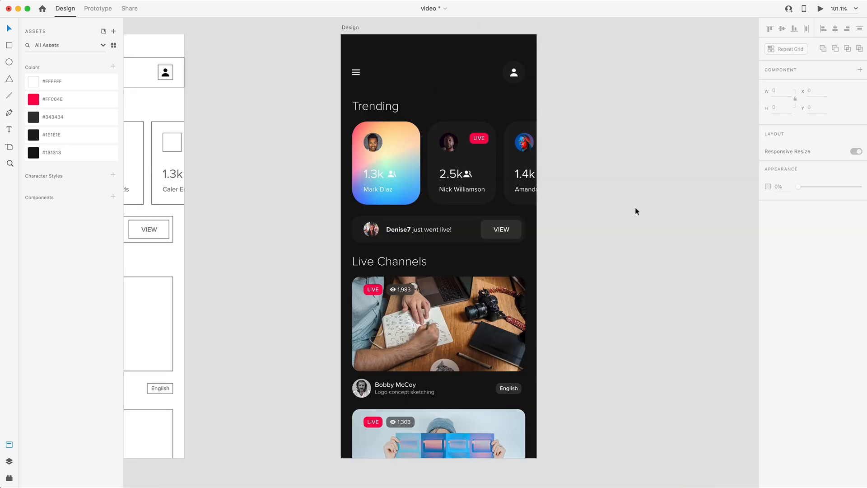
key("super+s")
key("super+Return")
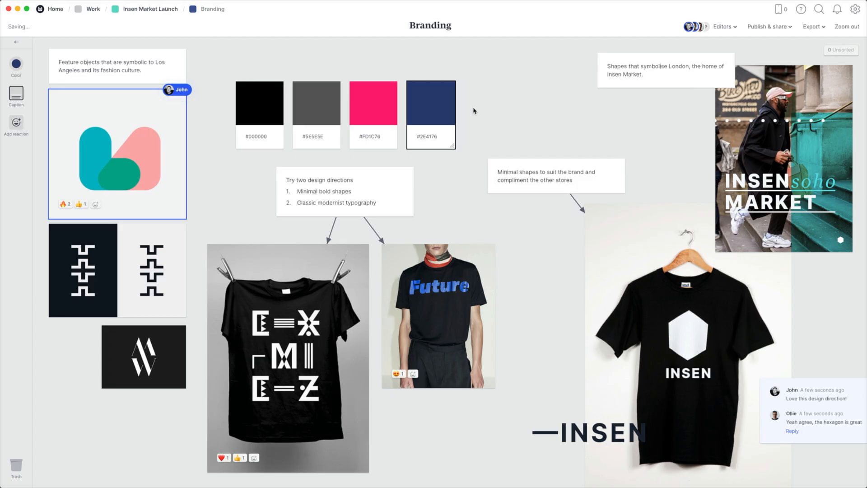
In Milanote, open the Insen Market Launch board and enlarge the Los Angeles portrait image
left_click(140, 10)
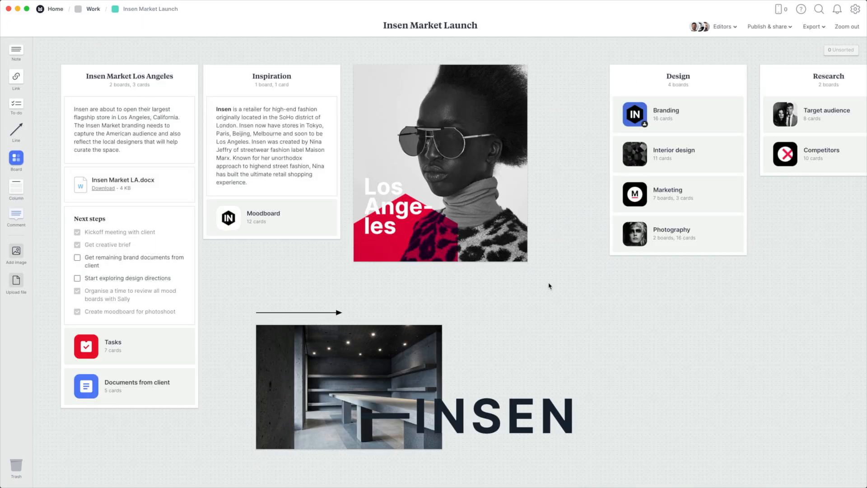
left_click_drag(525, 261, 597, 339)
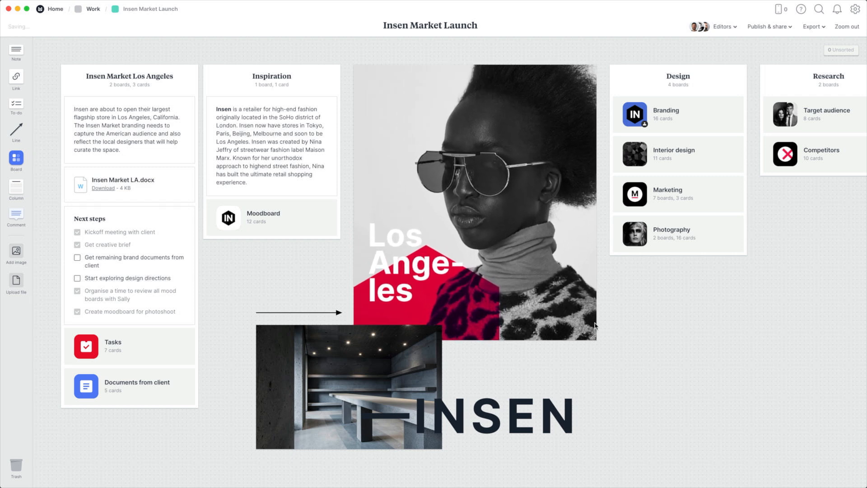